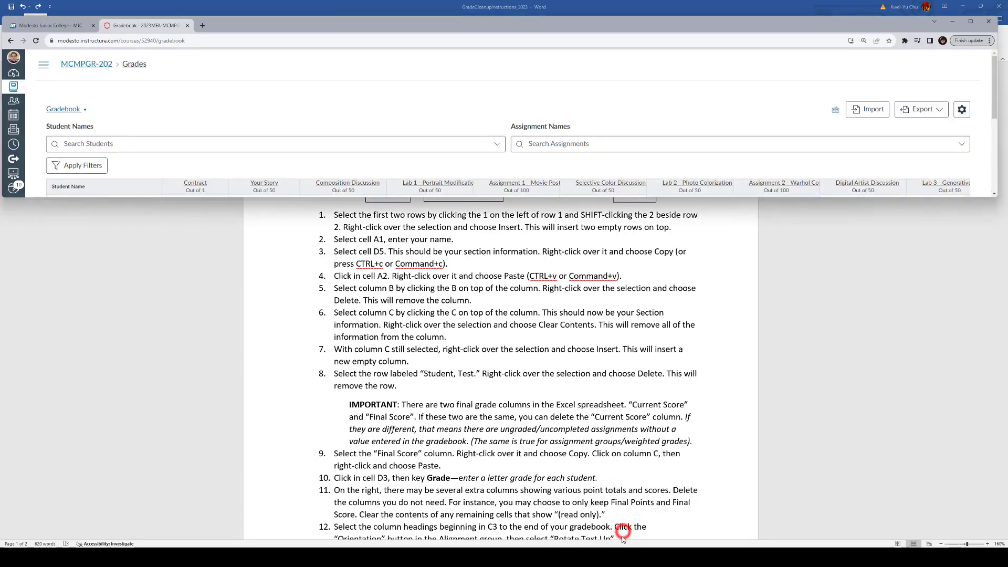
Bring the Canvas gradebook for MCMPGR-202 to the front beside the Word instructions.
left_click(625, 533)
Bring Outlook forward and scroll the MJC Add/Drop Notification search results from October 2023.
left_click(661, 532)
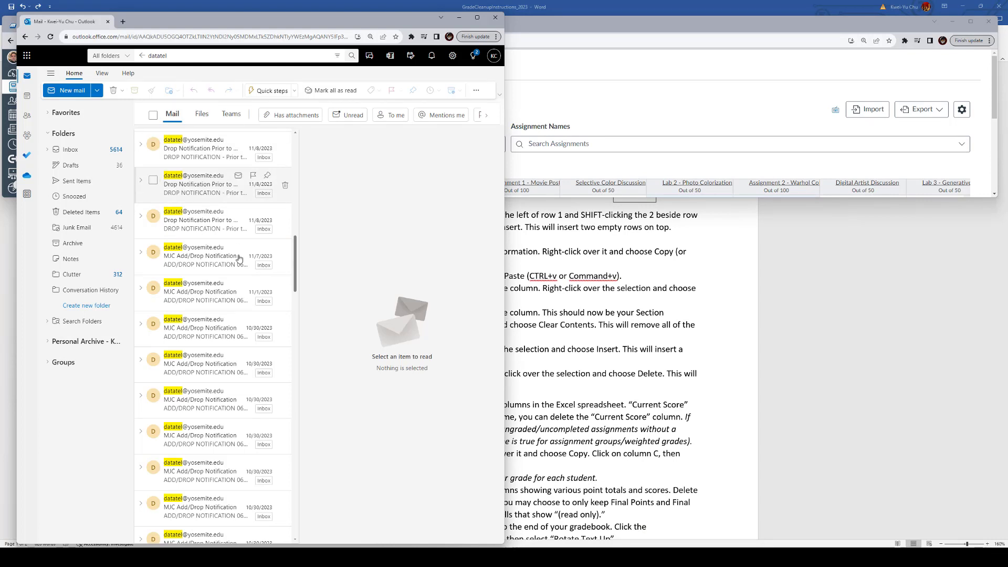
scroll(238, 362, "down", 5)
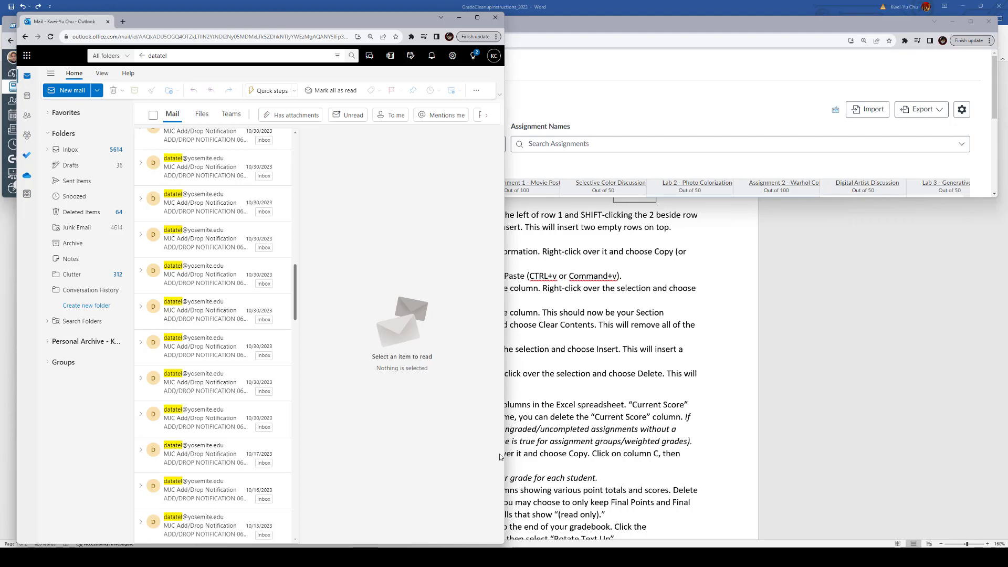
mouse_move(695, 557)
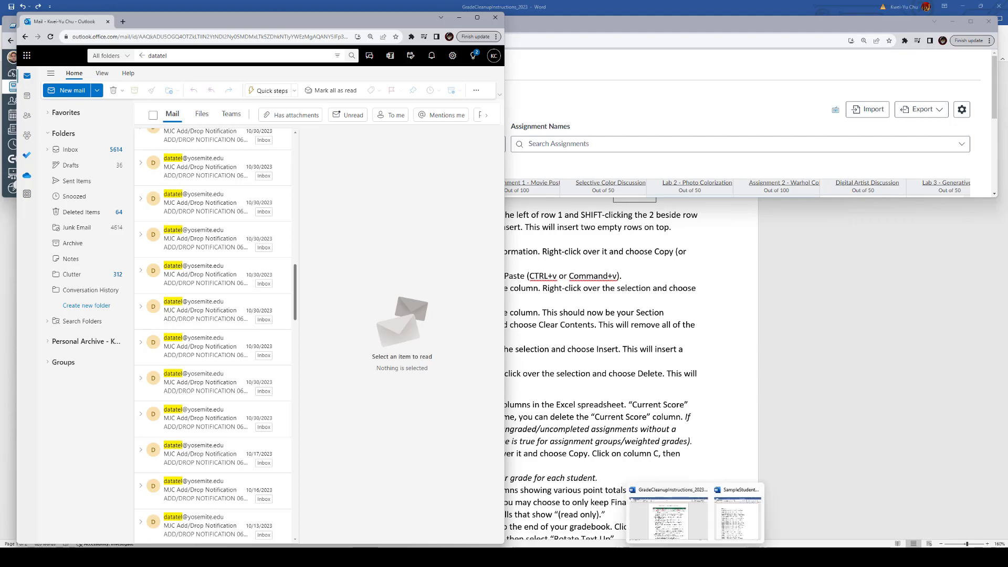
Show the SampleStudentDrops document and review its dropped-student entries from 08/28/2023 to 11/16/2023.
left_click(738, 525)
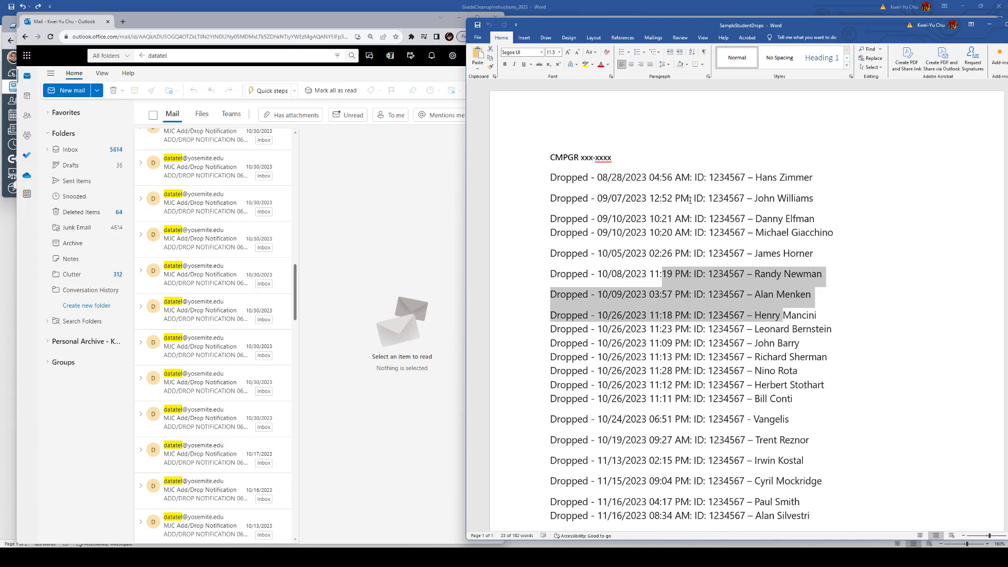
left_click(896, 294)
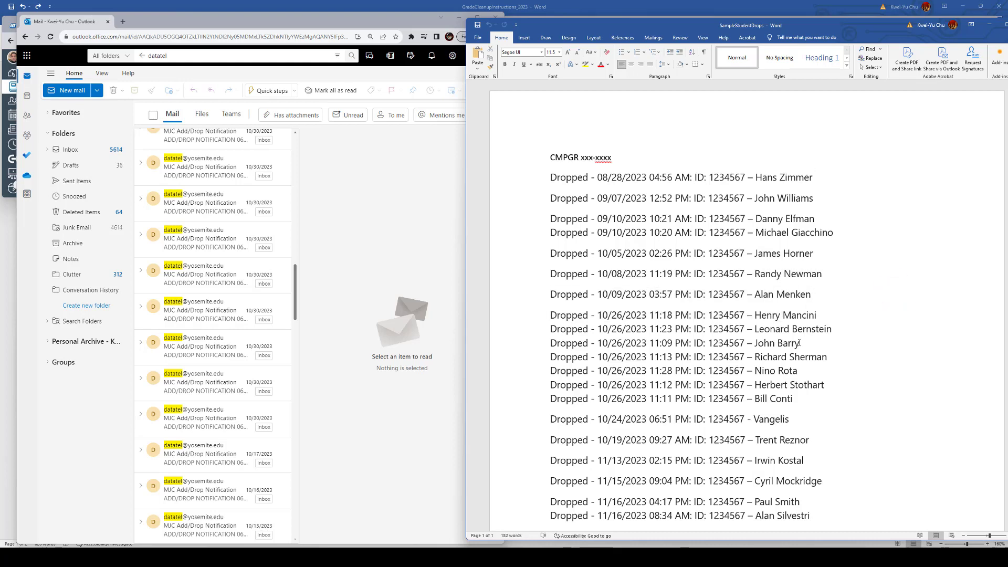
scroll(654, 256, "down", 2)
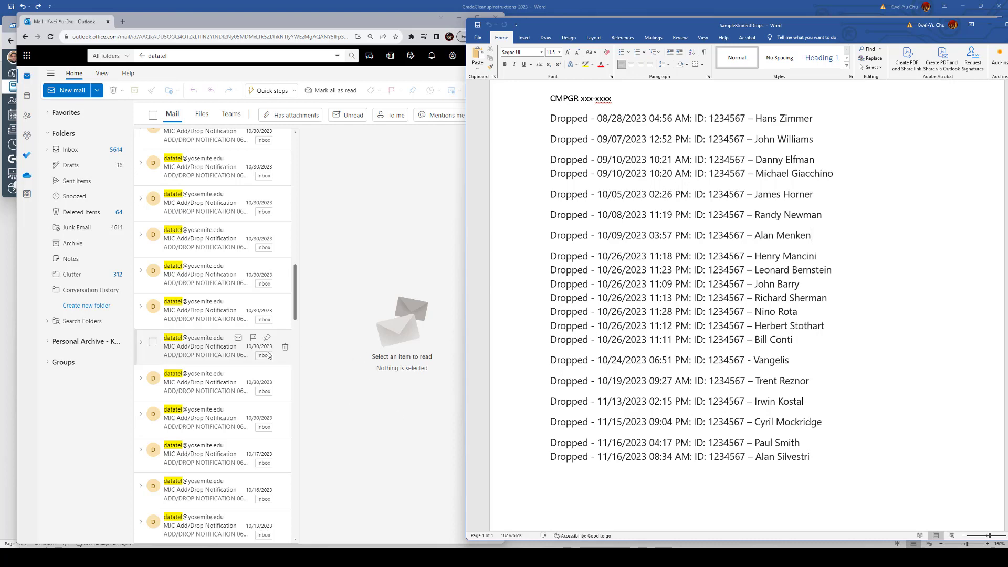
scroll(283, 355, "down", 4)
scroll(283, 354, "down", 12)
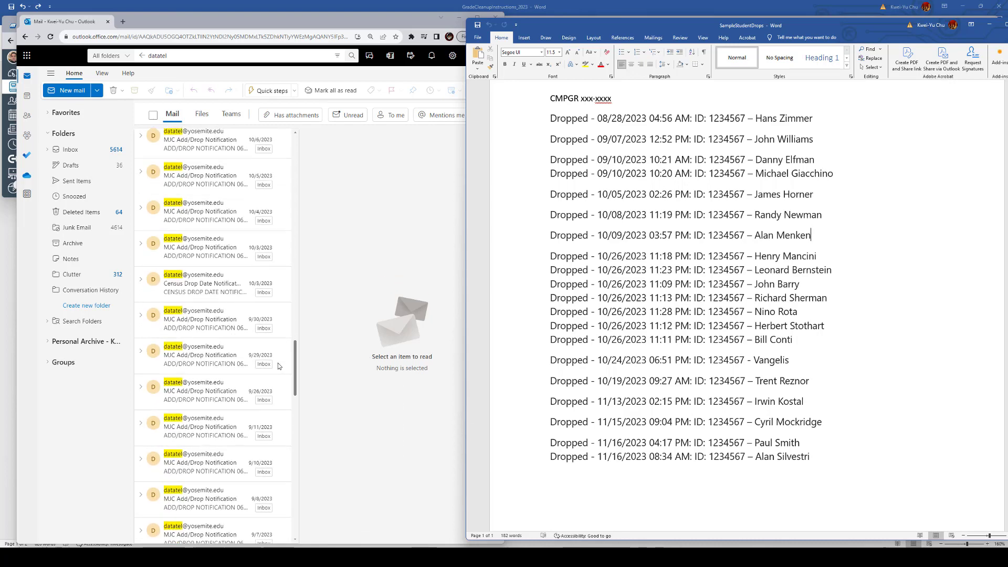
scroll(279, 368, "down", 3)
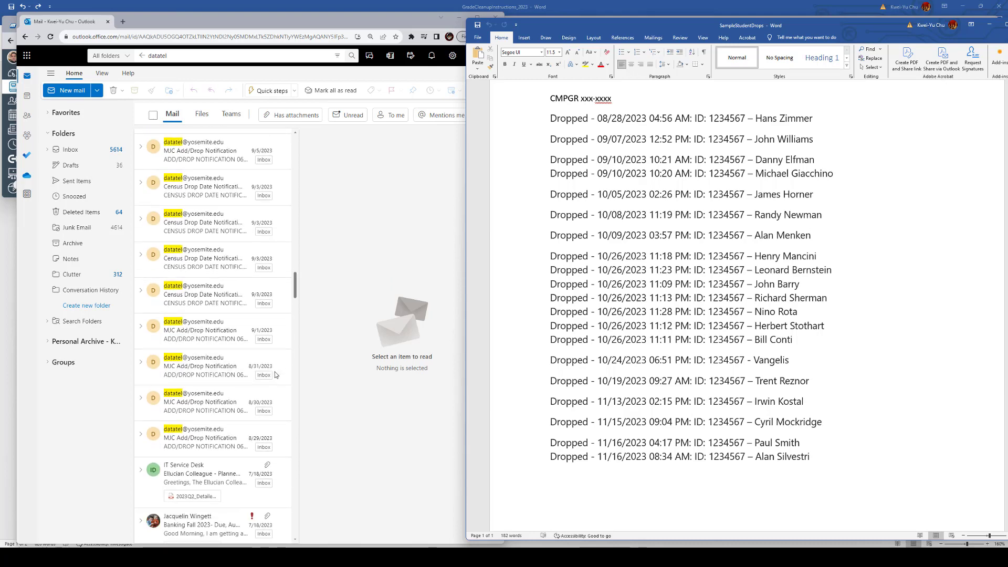
scroll(277, 371, "up", 2)
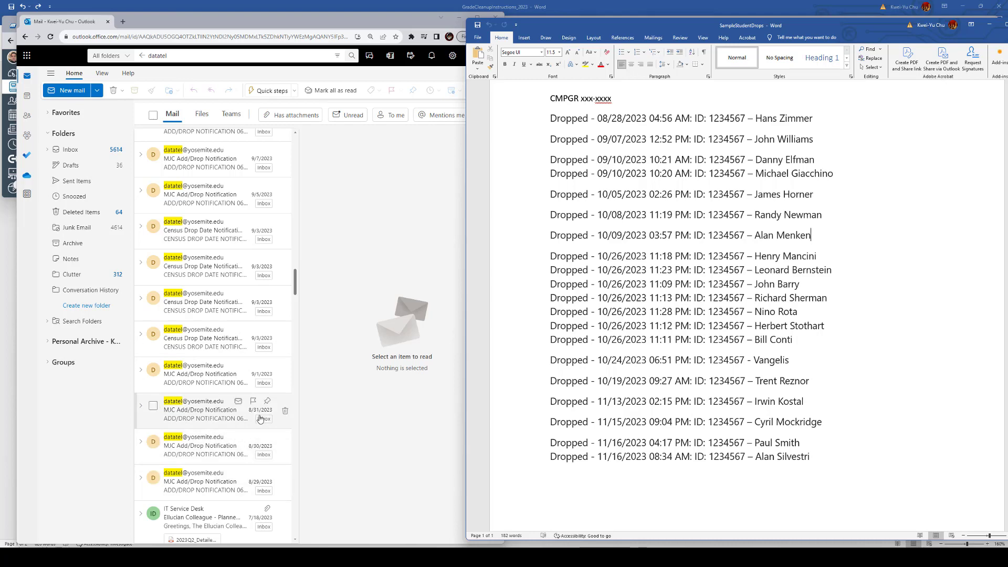
scroll(257, 404, "up", 3)
scroll(256, 388, "up", 3)
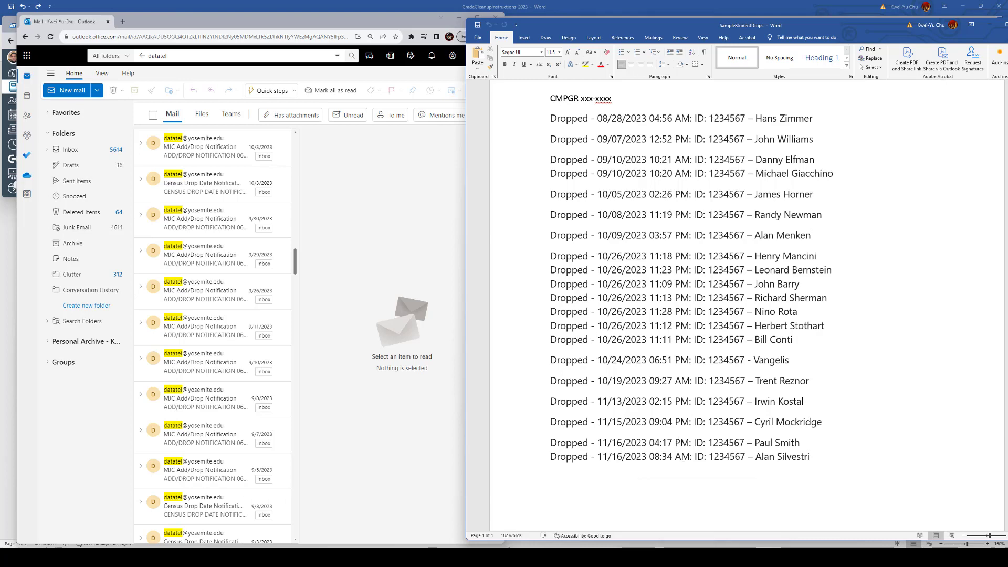
Return to the Canvas gradebook and open its Export dropdown.
left_click(626, 557)
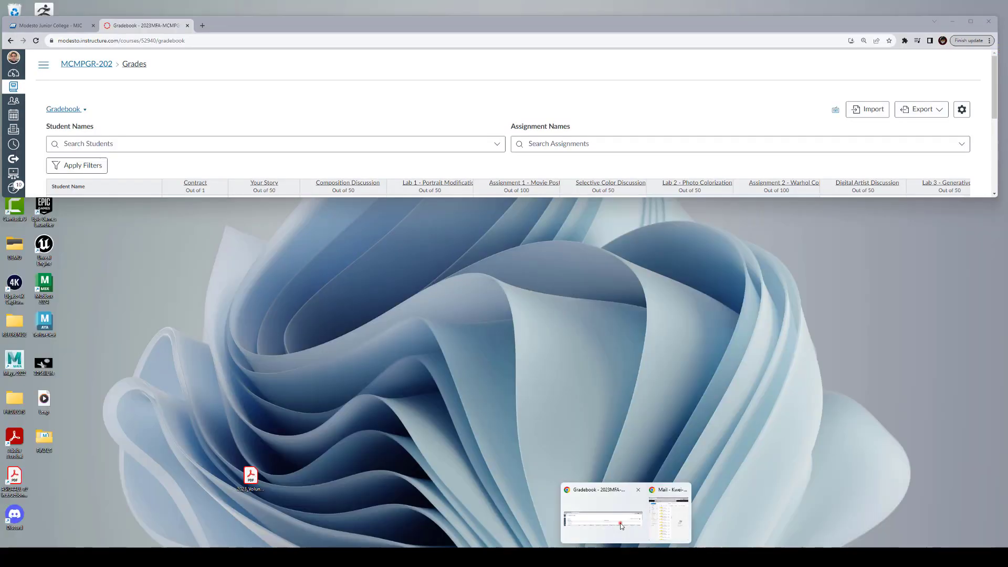
left_click(630, 520)
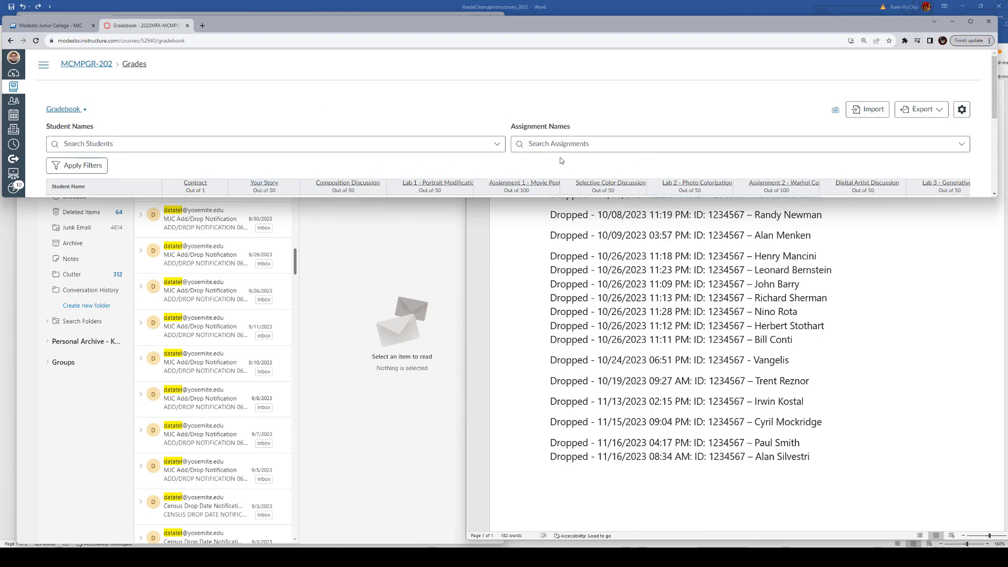
left_click(920, 112)
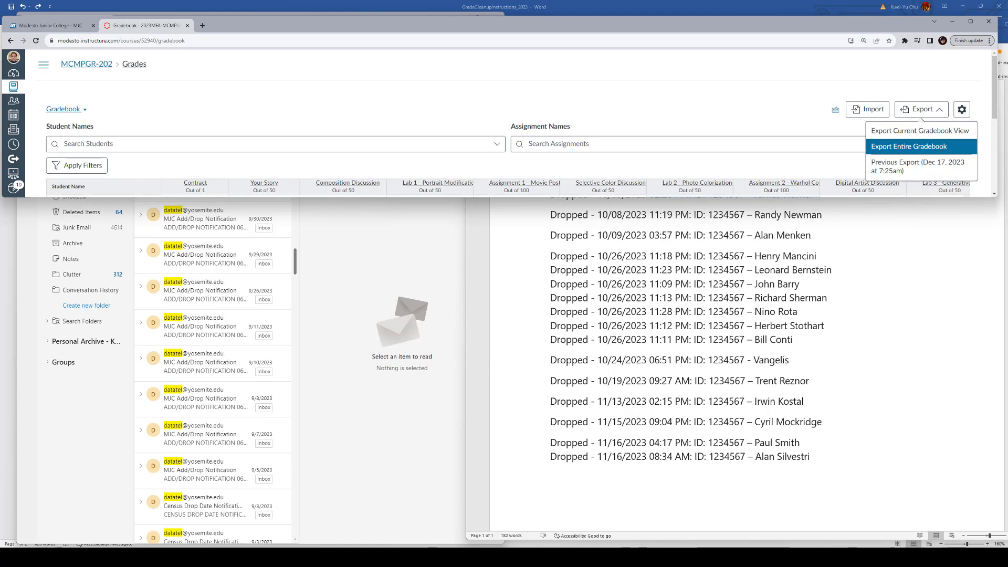
Switch to SampleGrades in Excel and widen columns D and A.
mouse_move(713, 557)
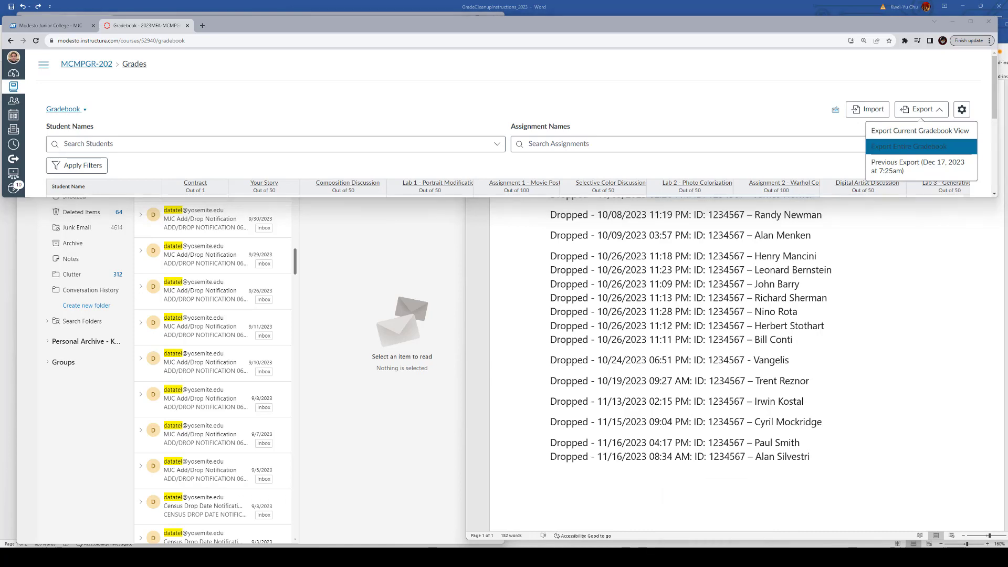
left_click(713, 512)
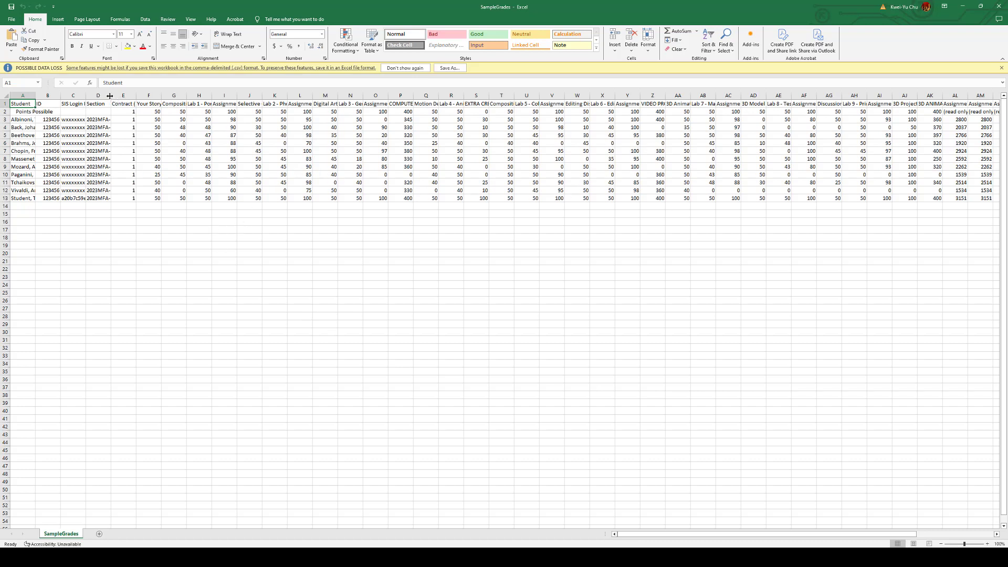
left_click_drag(111, 97, 166, 97)
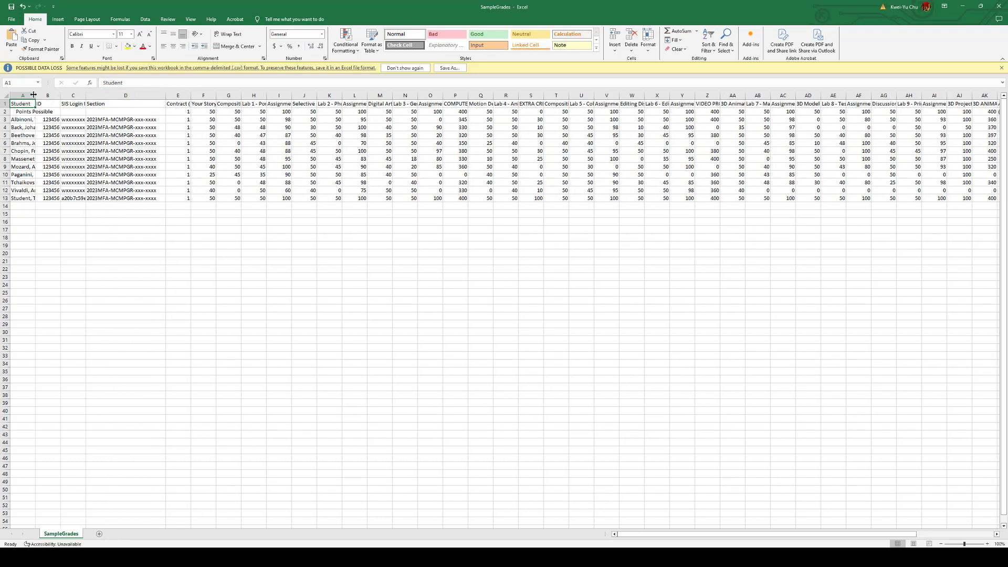
left_click_drag(36, 97, 91, 97)
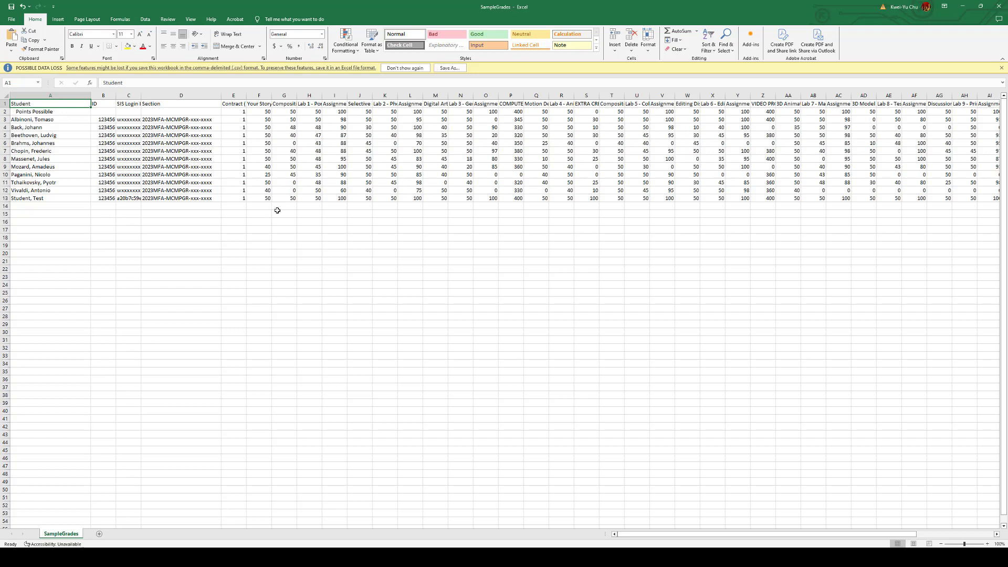
Create a GRADES_DEMO folder on the Desktop as the save location.
left_click(11, 19)
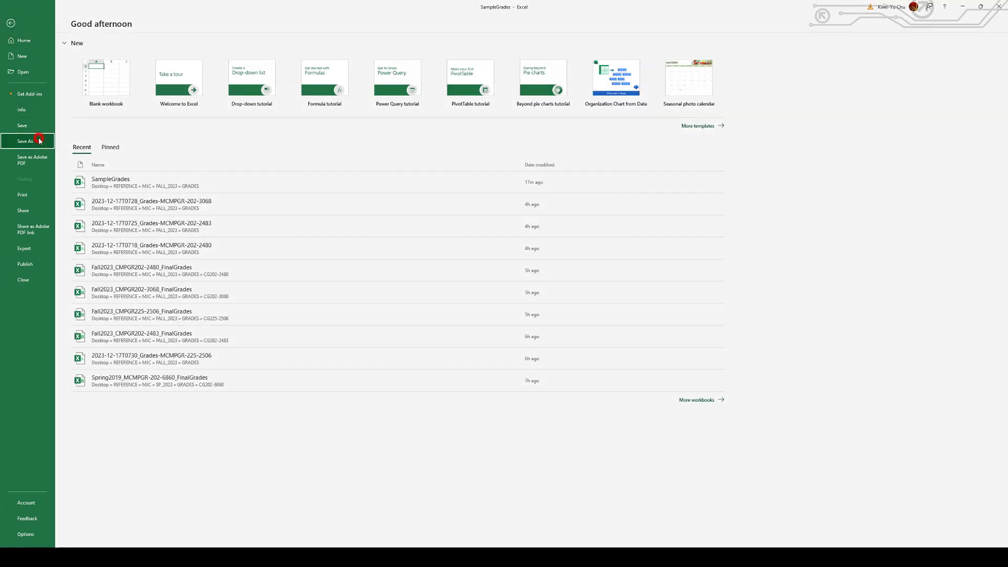
left_click(36, 141)
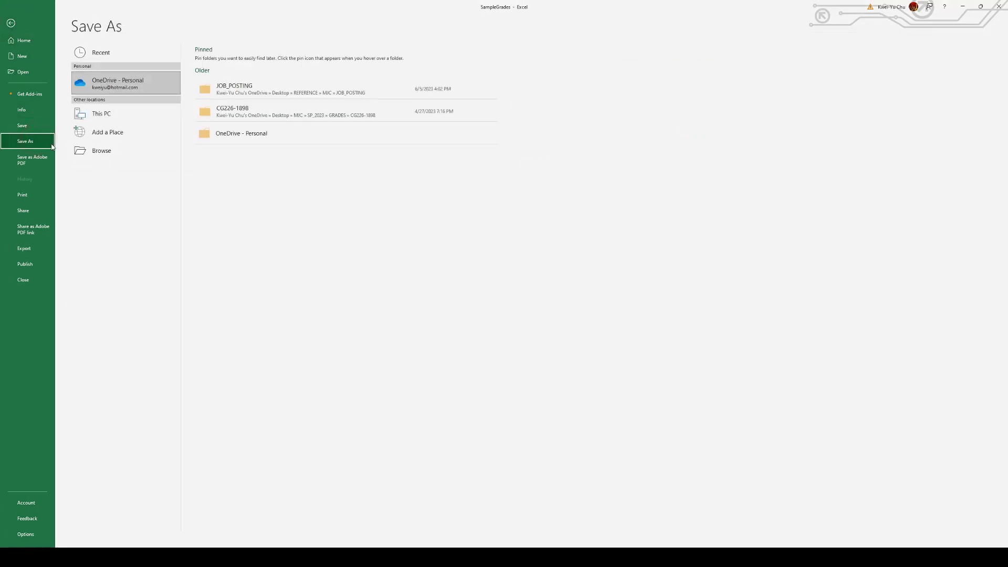
left_click(126, 154)
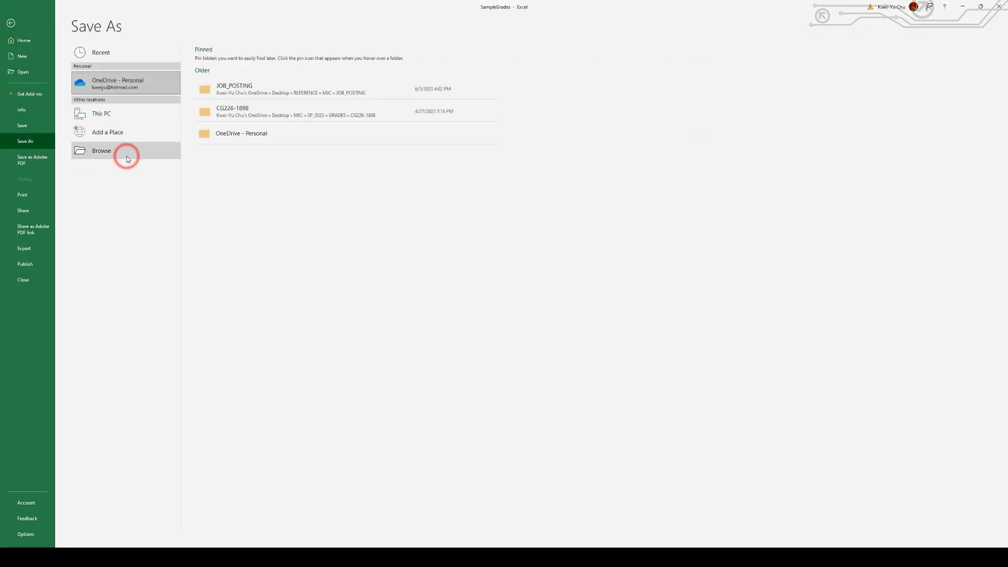
scroll(42, 103, "up", 4)
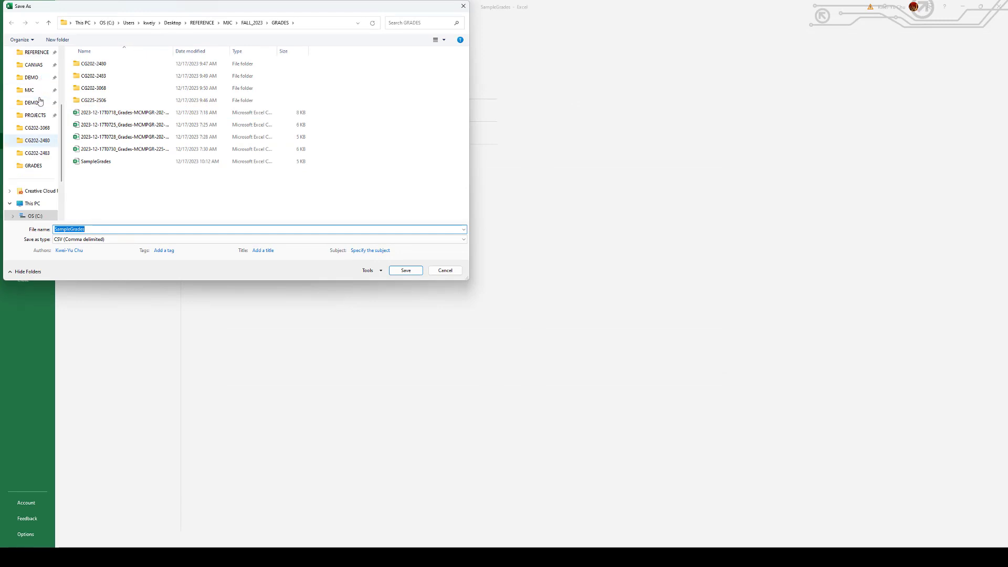
left_click(42, 105)
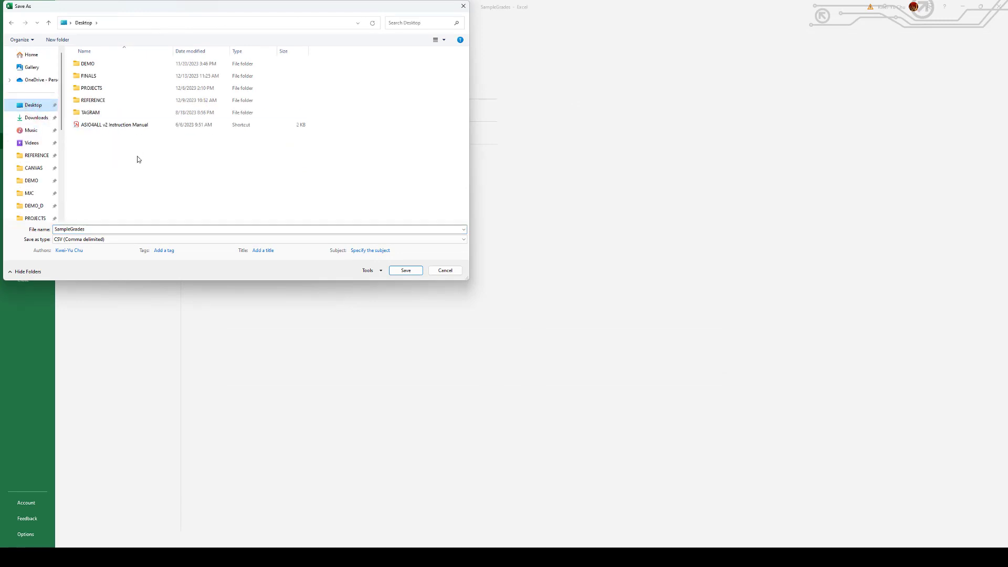
right_click(120, 148)
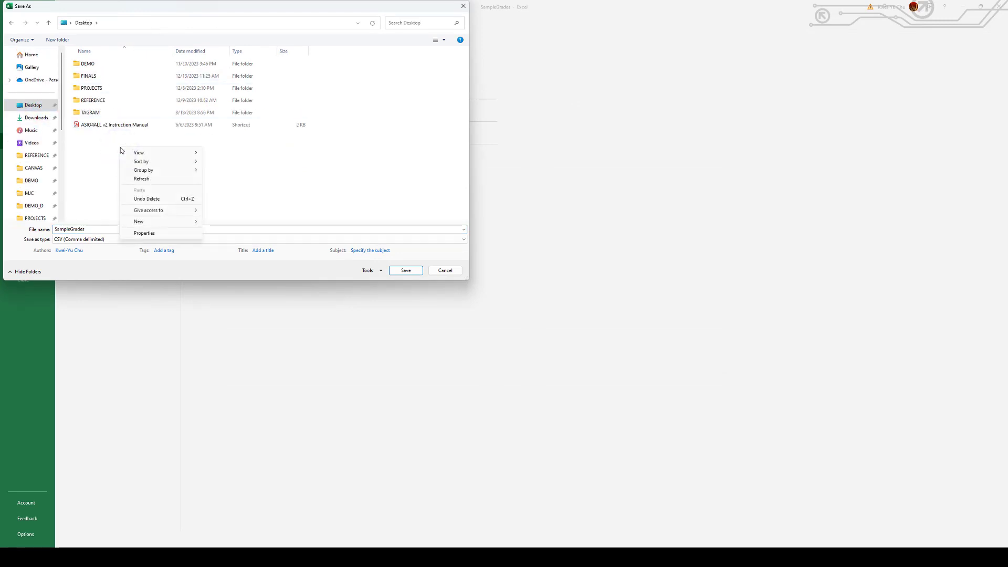
mouse_move(194, 222)
left_click(241, 220)
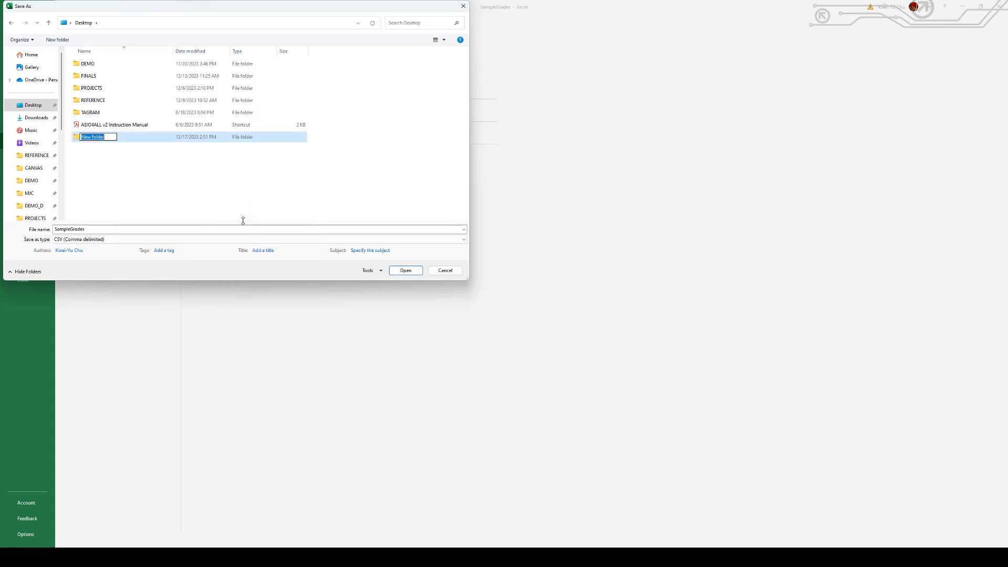
type("GraDES_DEMO")
key("Return")
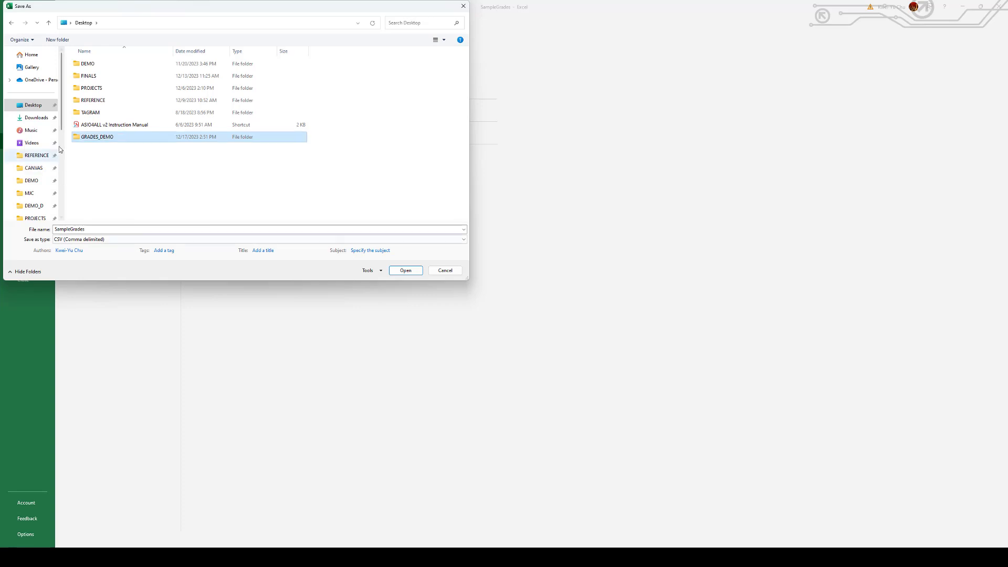
double_click(117, 137)
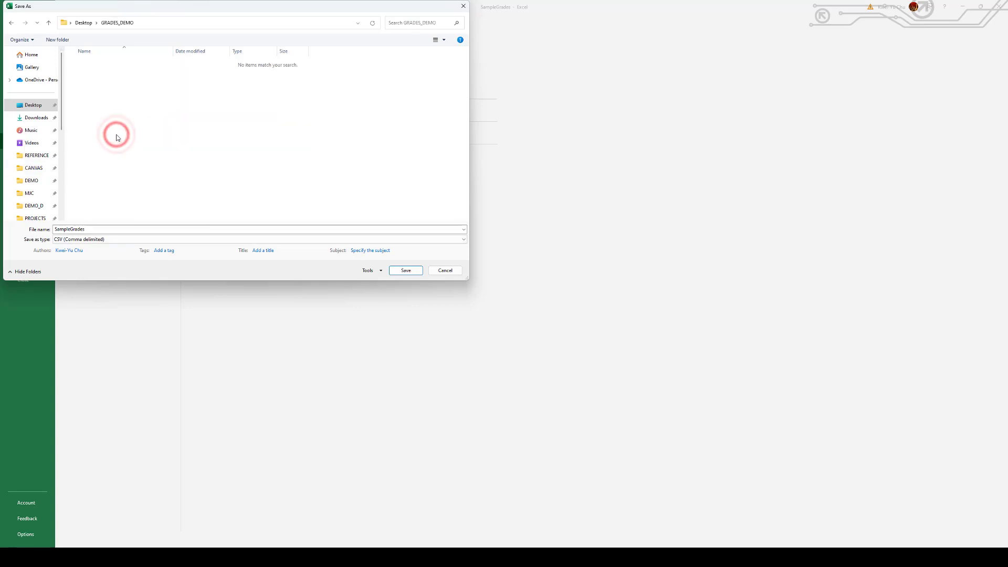
Save as Excel Workbook named Fall2023_CMPGRxxx-xxxx_FinalGrades.
double_click(118, 228)
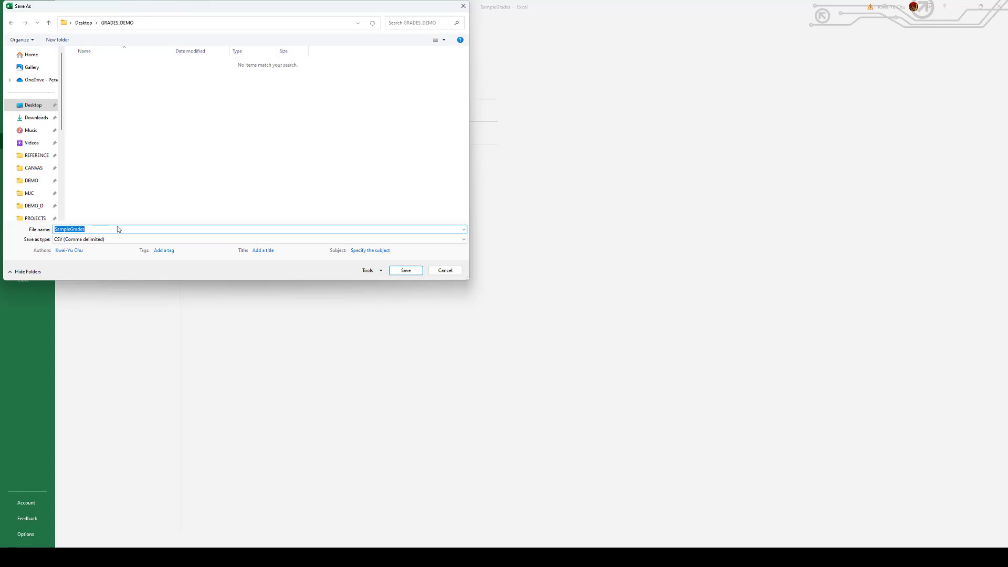
type("F")
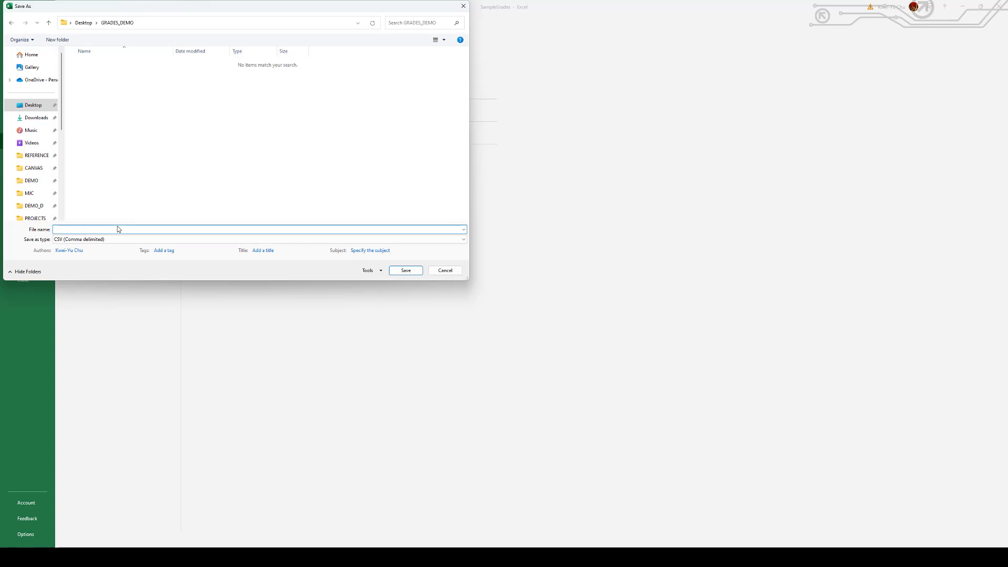
type("CM")
key("BackSpace")
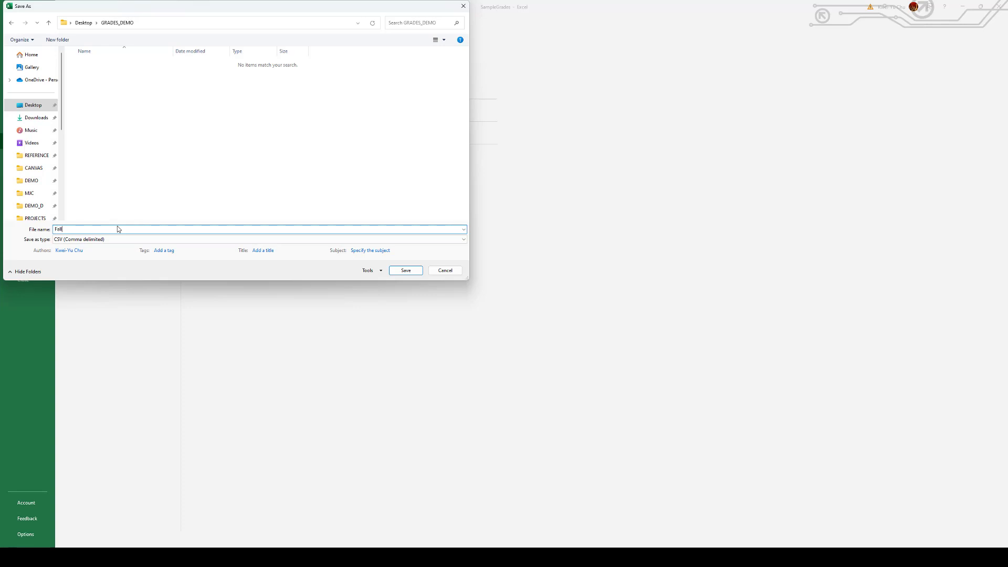
type("2023_CMPGRxxx-xxxx_FinalG")
type("rades")
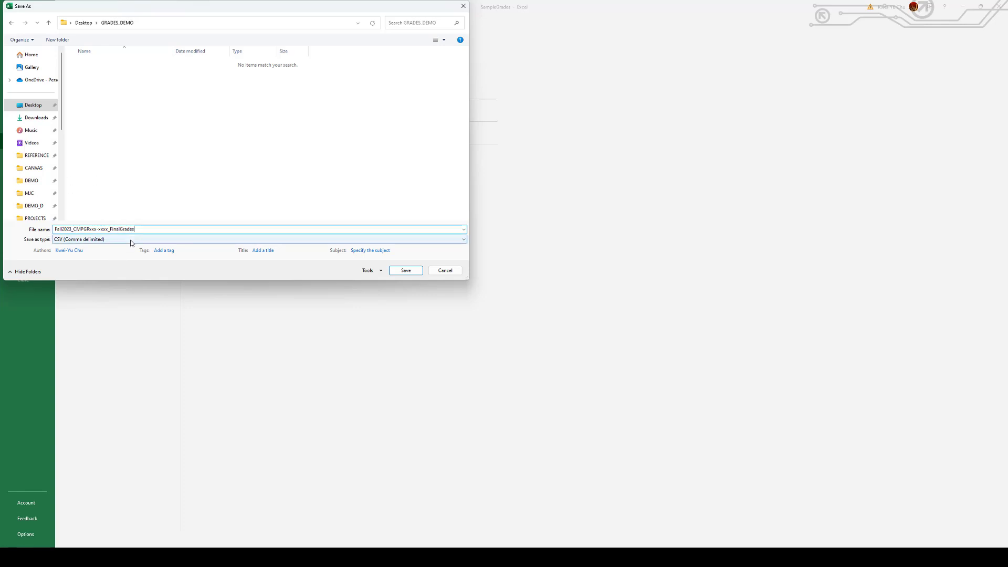
left_click(133, 242)
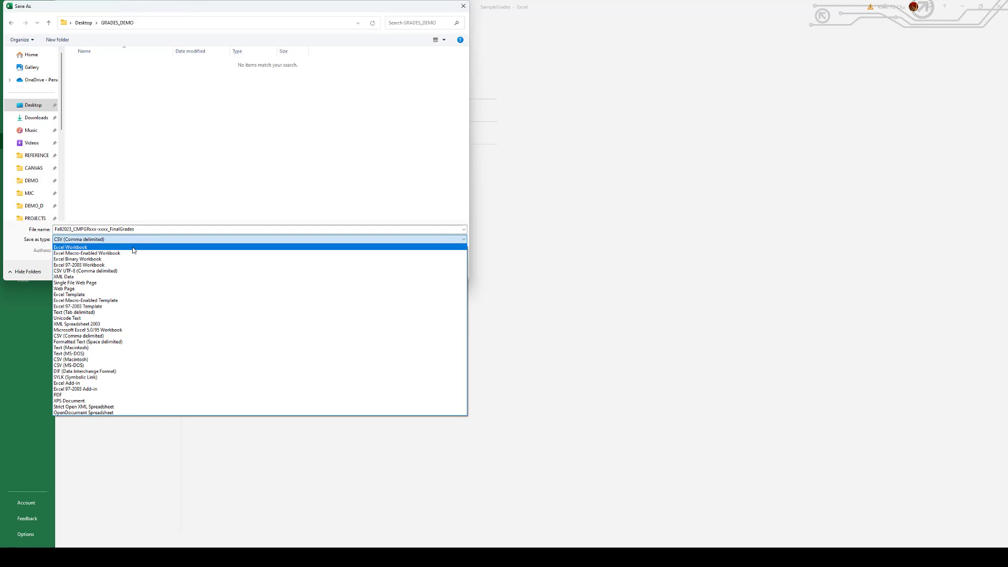
left_click(133, 248)
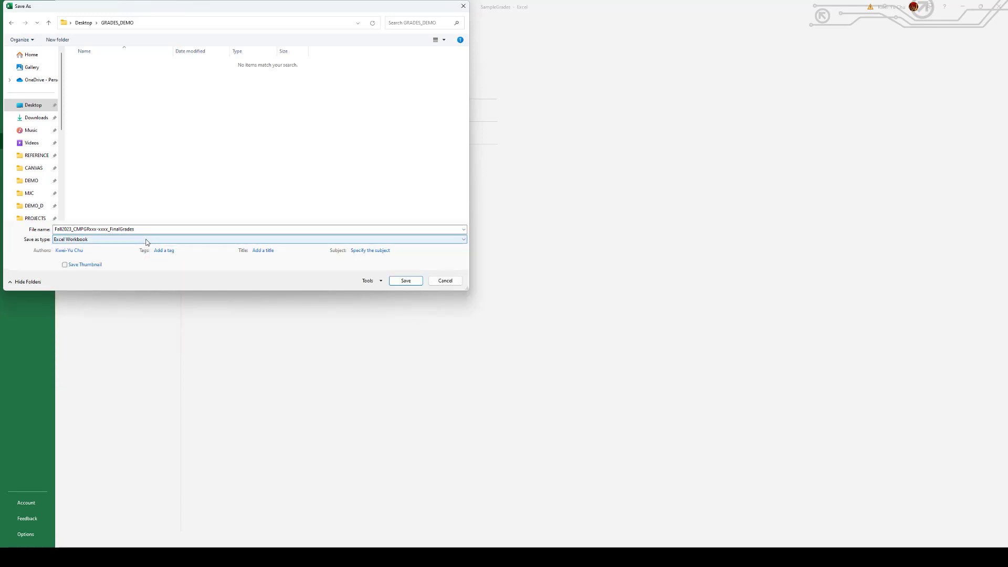
left_click(408, 282)
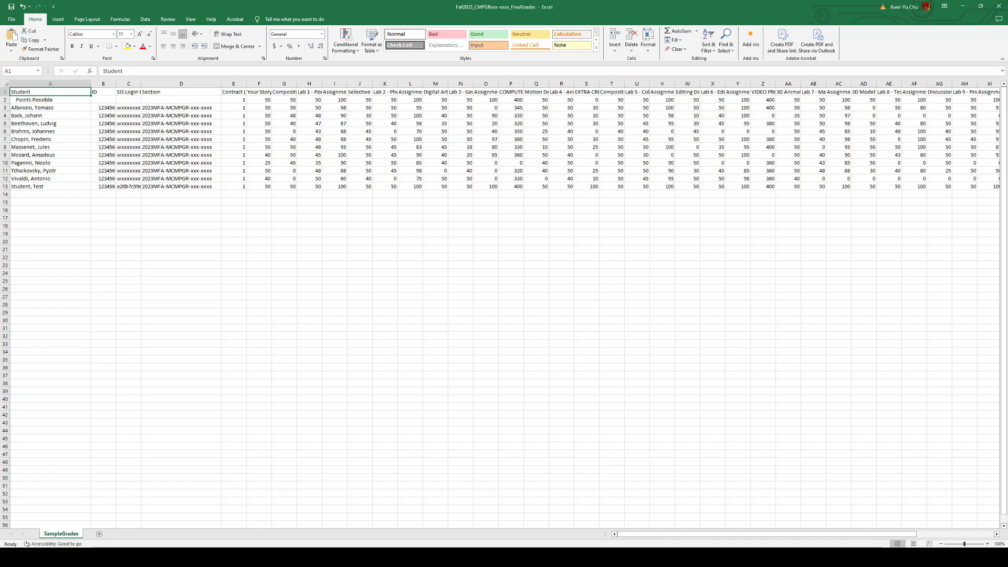
mouse_move(696, 557)
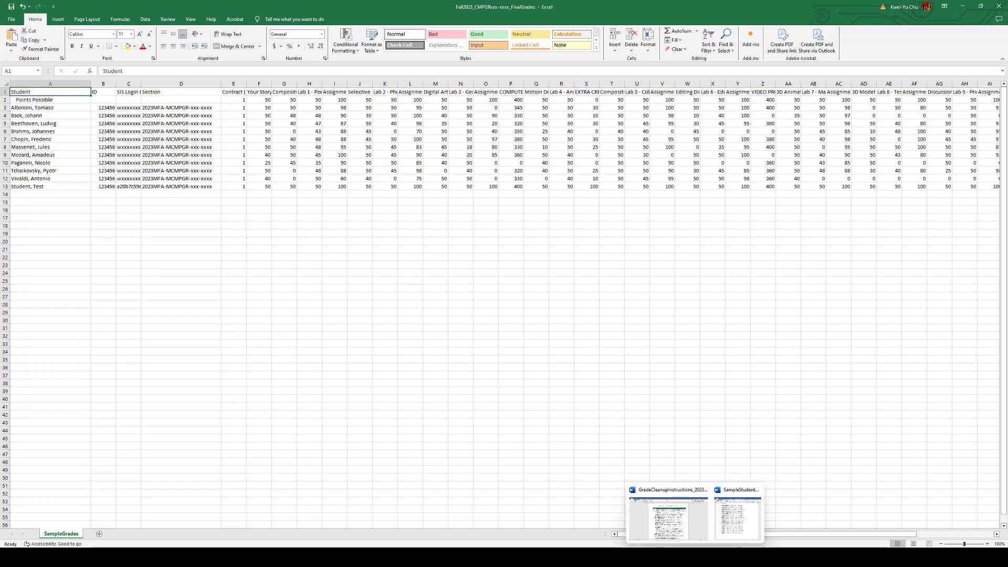
left_click(695, 534)
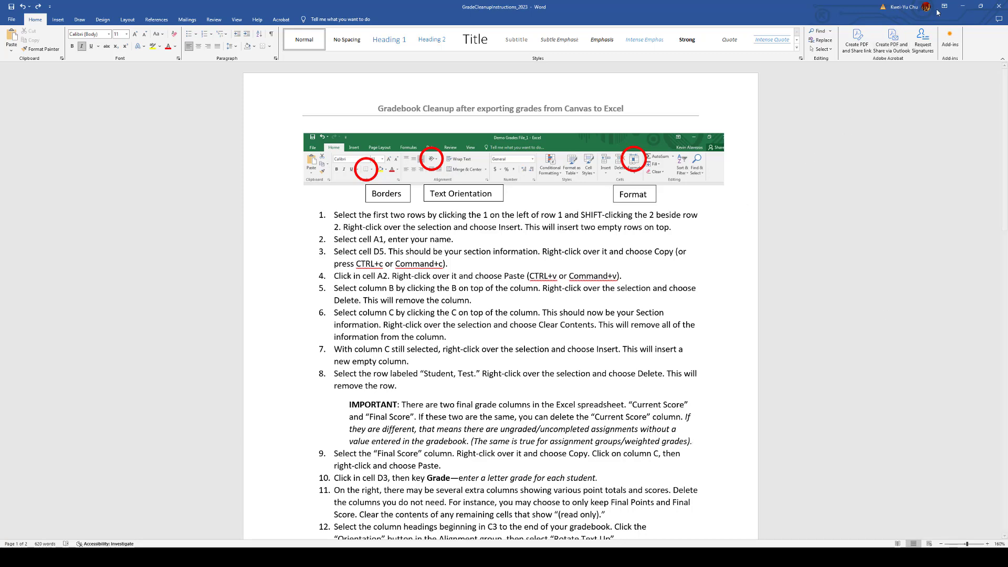
left_click(963, 6)
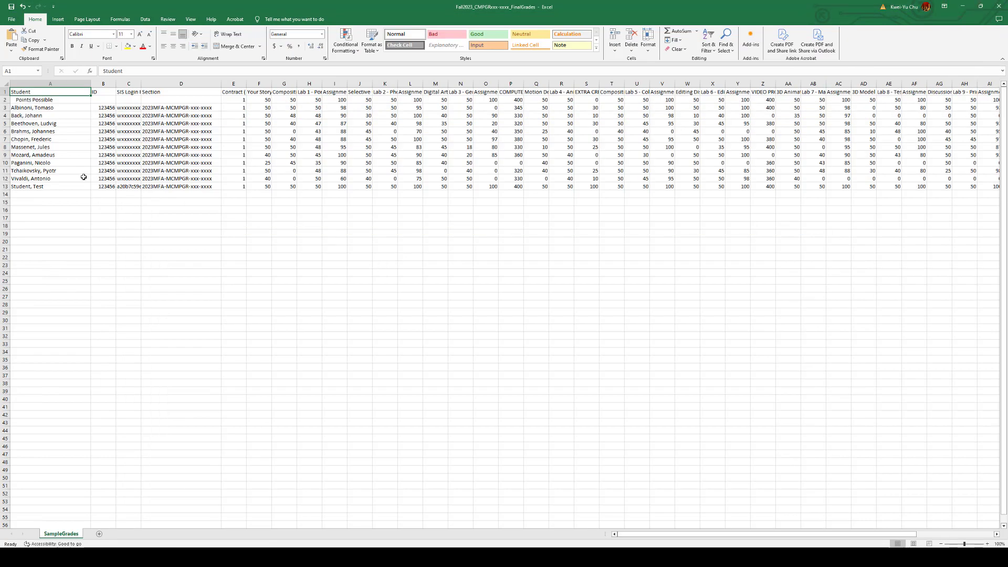
Insert two blank rows above the gradebook data.
left_click_drag(5, 92, 4, 100)
right_click(20, 101)
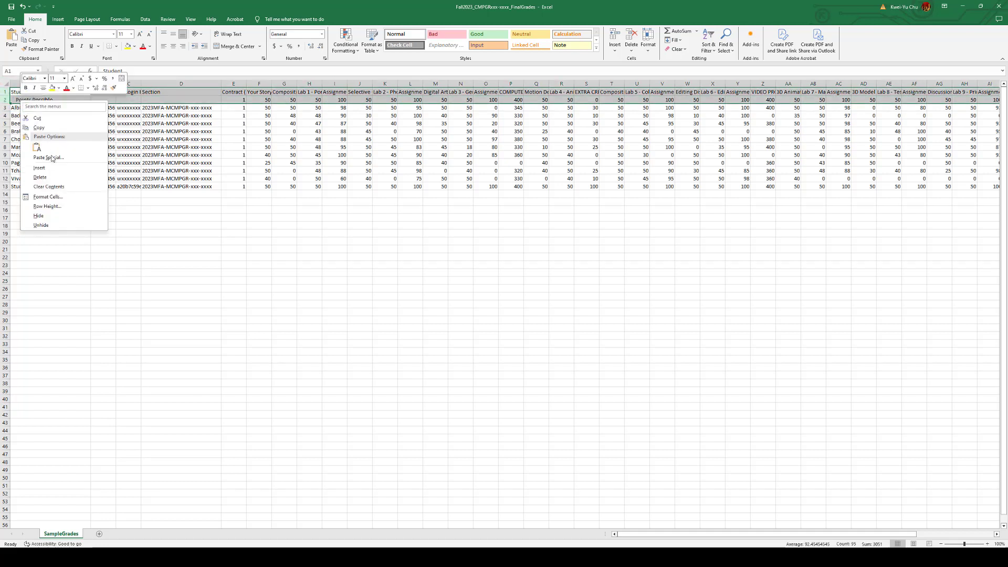
left_click(52, 168)
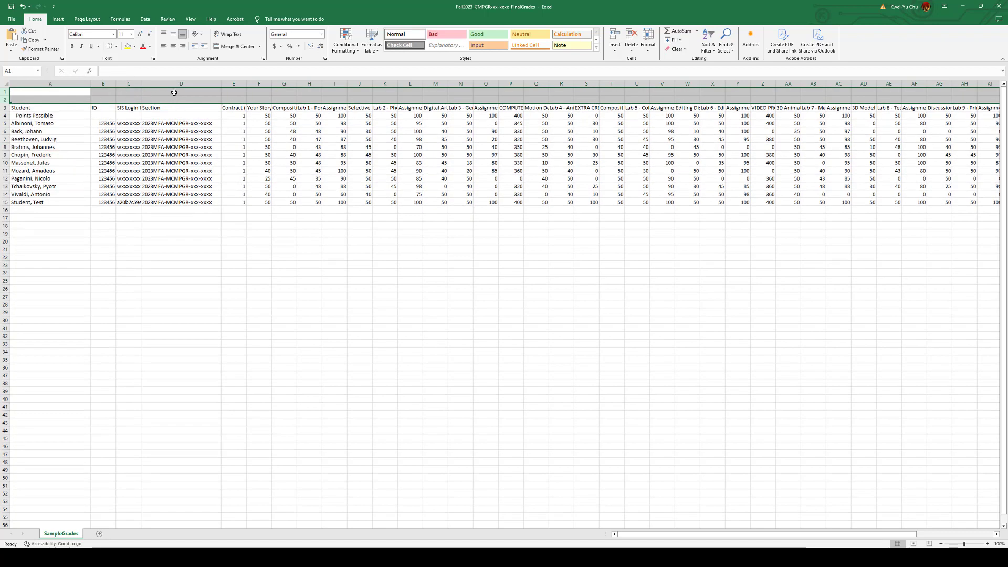
Enter the instructor's name in A1 and copy the section code from D5.
left_click(62, 91)
type("Kwei")
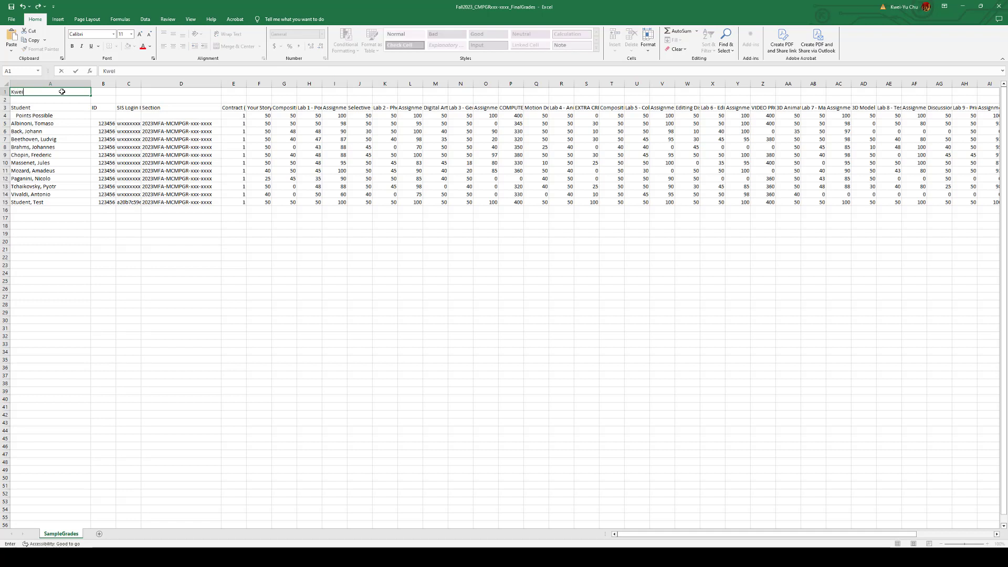
type("-Yu Chu")
left_click(105, 279)
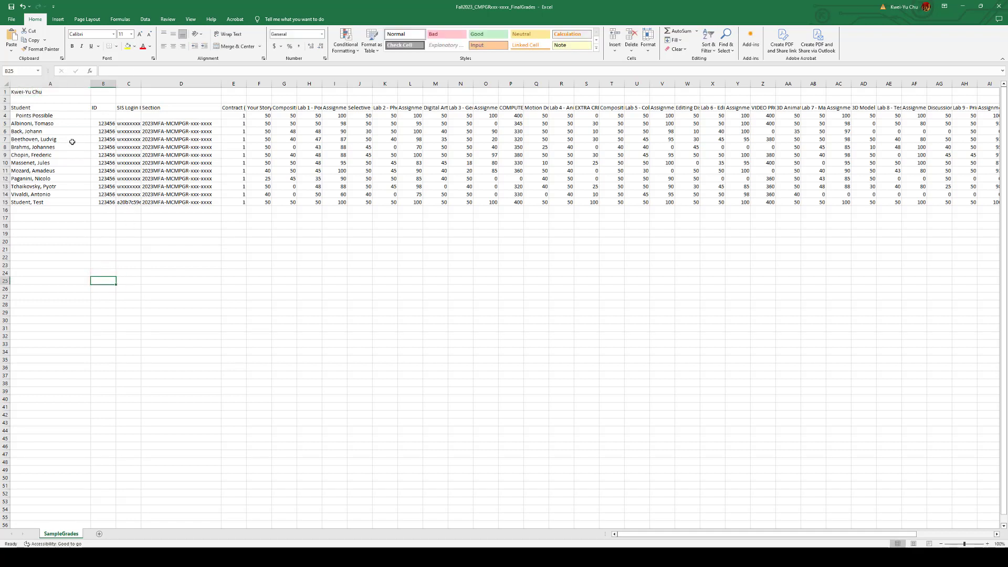
left_click(180, 124)
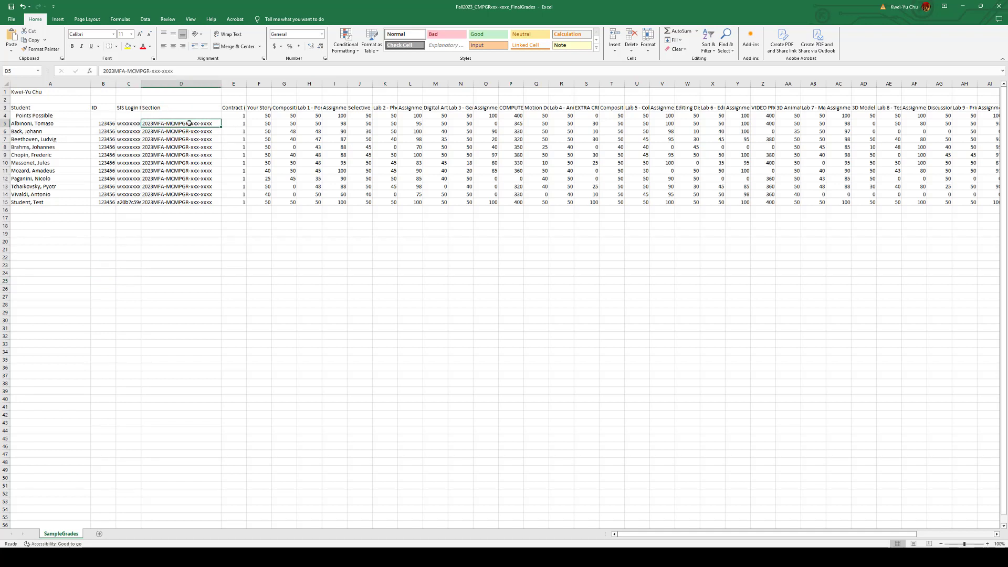
key("ctrl+c")
Paste the section code 2023MFA-MCMPGR-xxx-xxxx into cell A2 under the name.
left_click(59, 99)
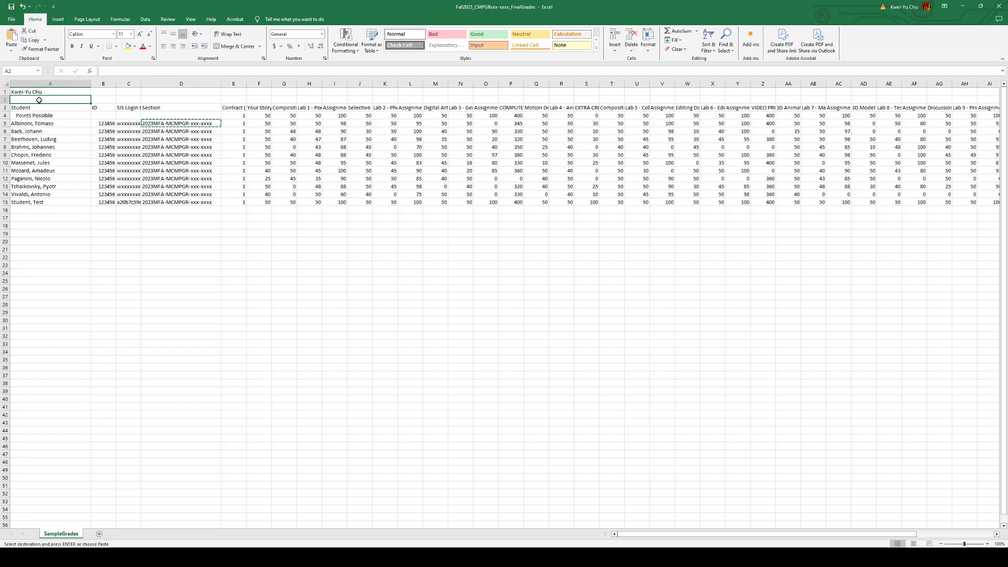
key("ctrl+v")
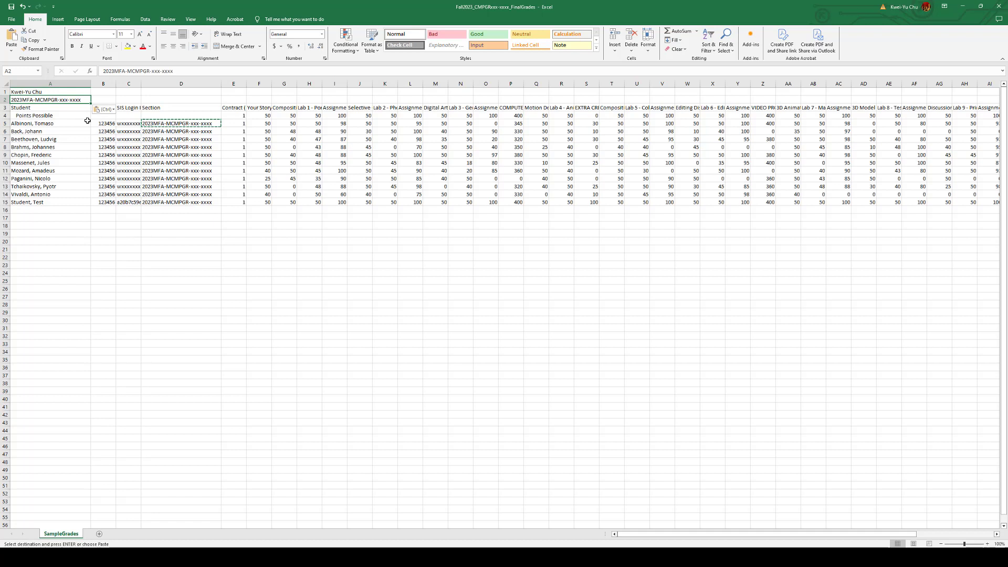
left_click(122, 264)
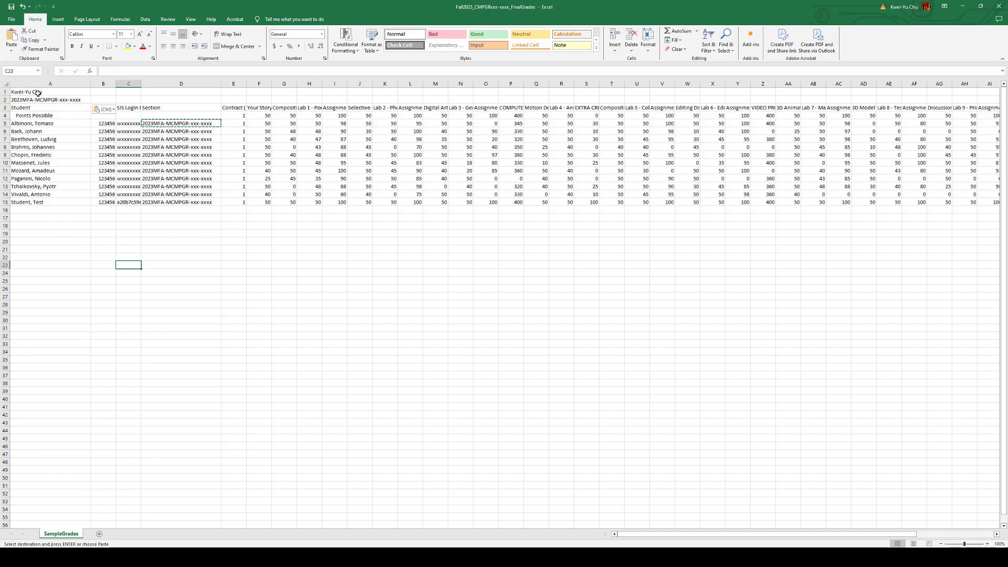
left_click(37, 92)
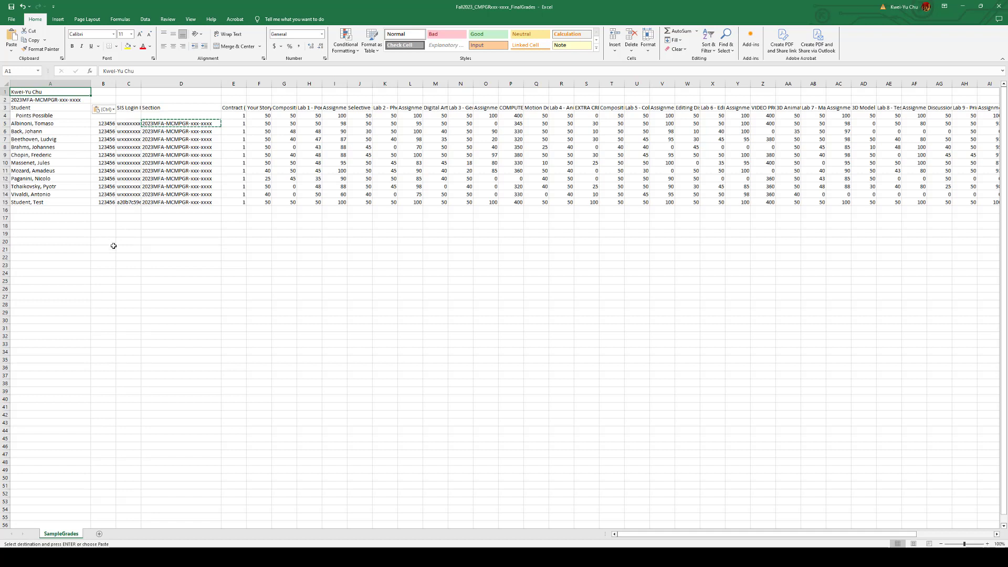
left_click(97, 84)
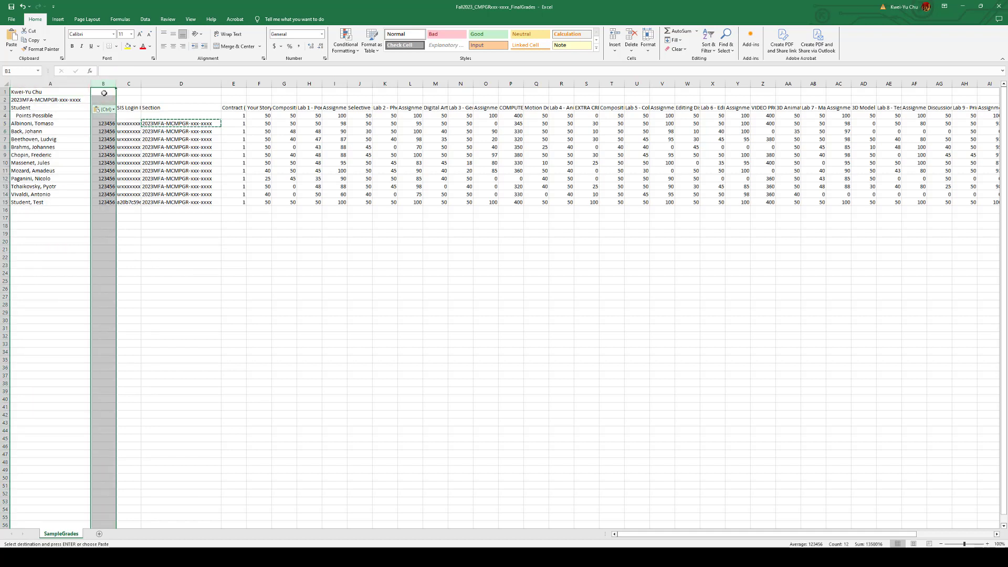
Delete the ID column and clear the Section column's contents.
right_click(105, 123)
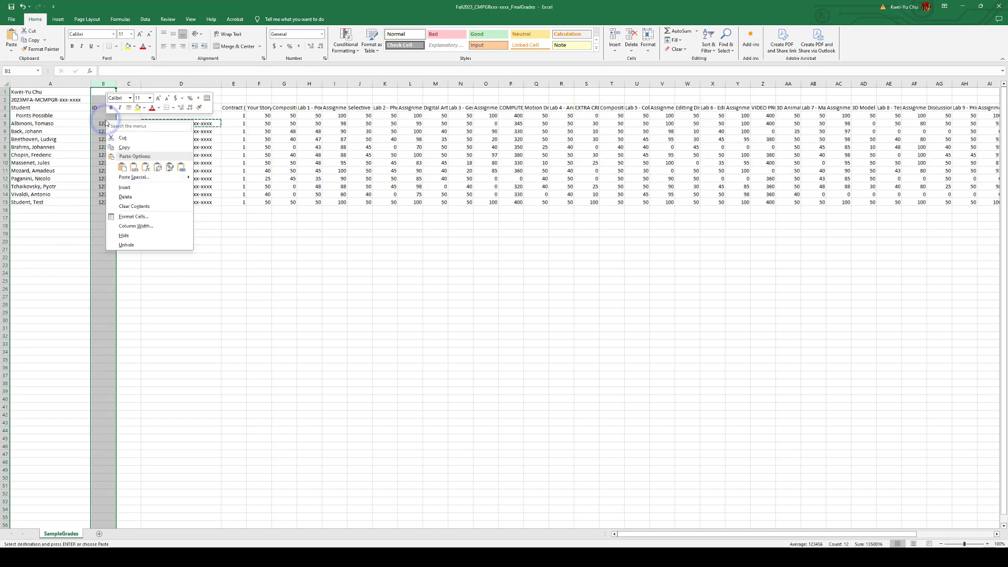
left_click(146, 197)
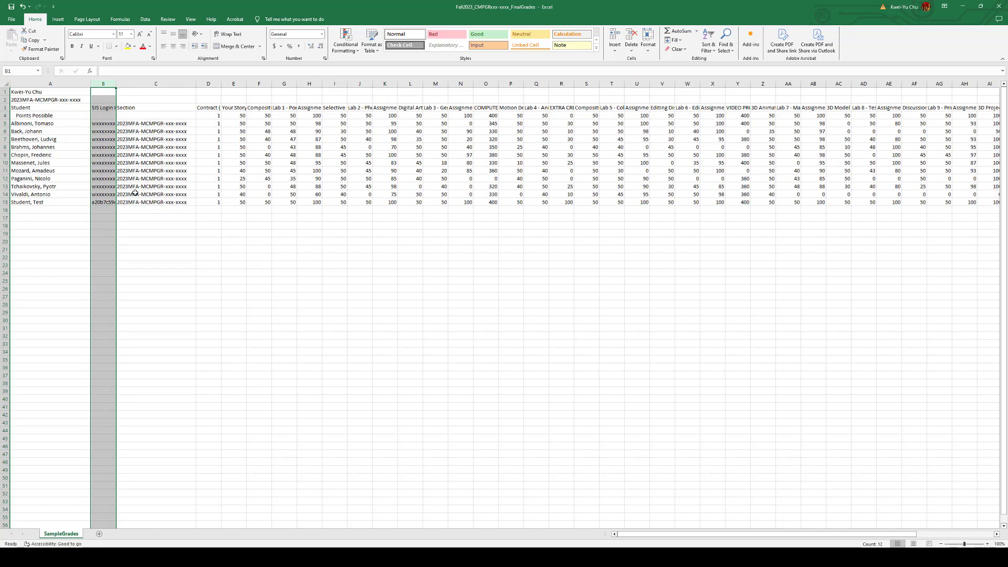
left_click(136, 83)
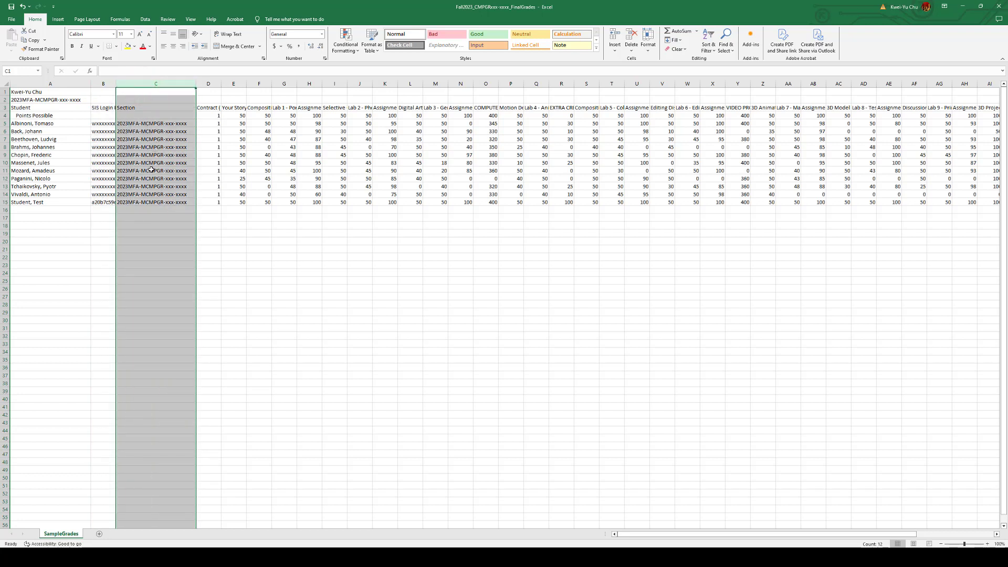
right_click(153, 143)
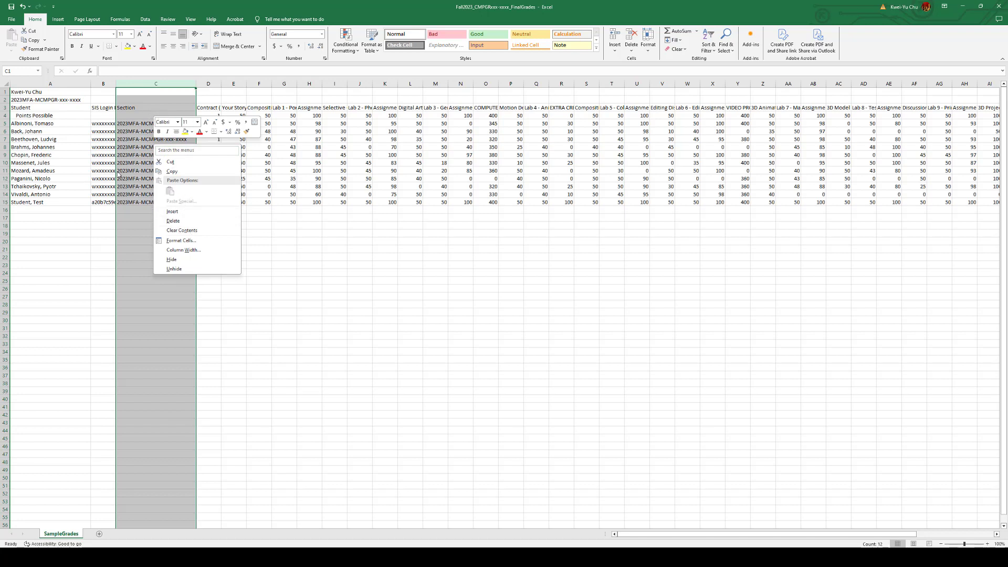
left_click(182, 231)
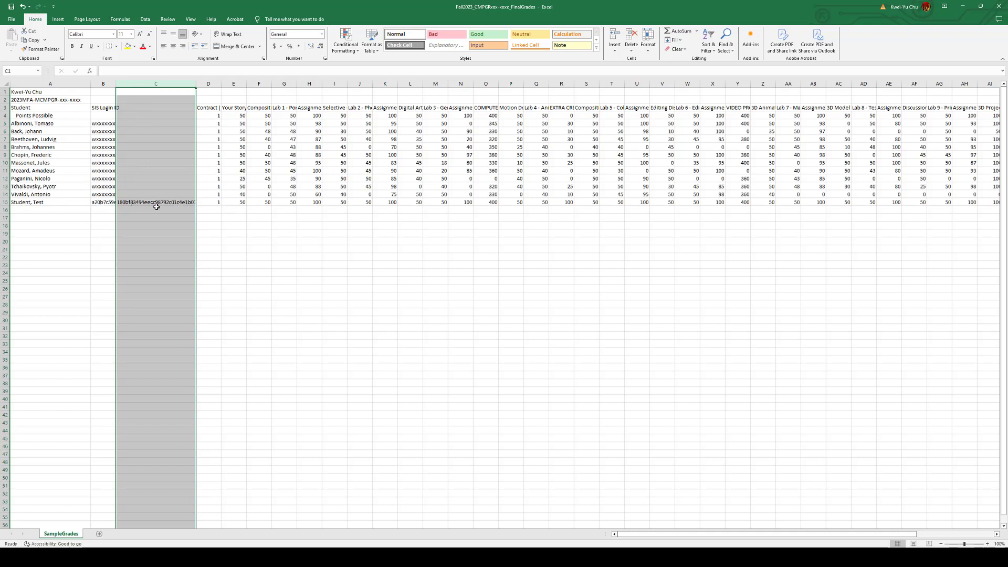
Insert a new blank column at column C and widen it slightly.
left_click(157, 83)
right_click(166, 103)
left_click(195, 169)
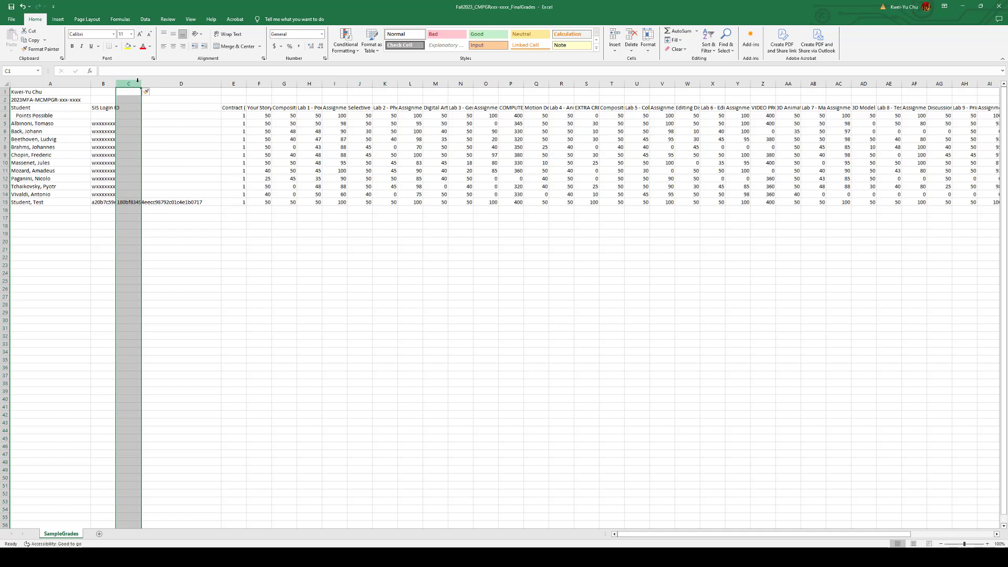
left_click_drag(142, 83, 158, 83)
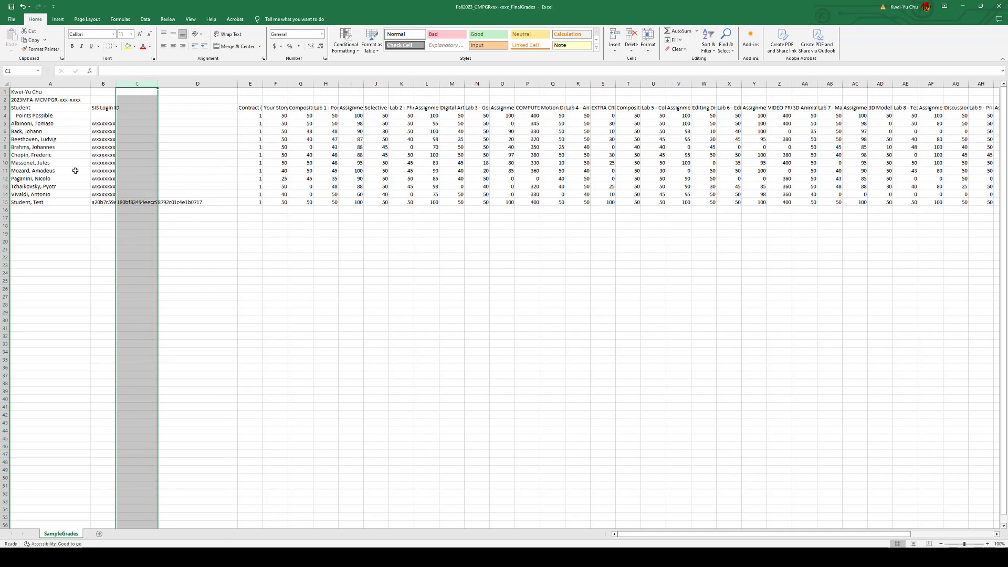
Delete row 15, the Student, Test row, from the gradebook.
left_click(11, 202)
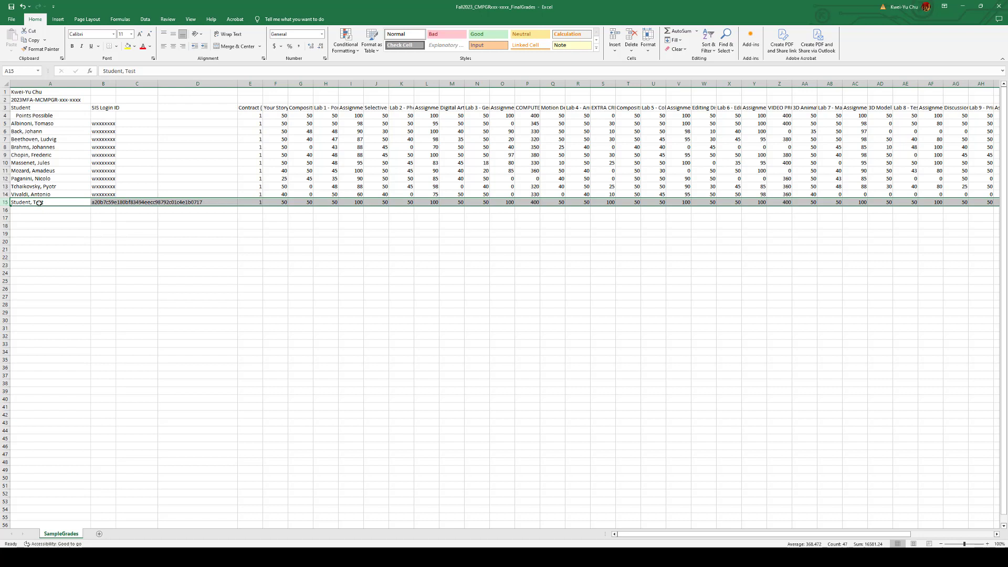
right_click(8, 204)
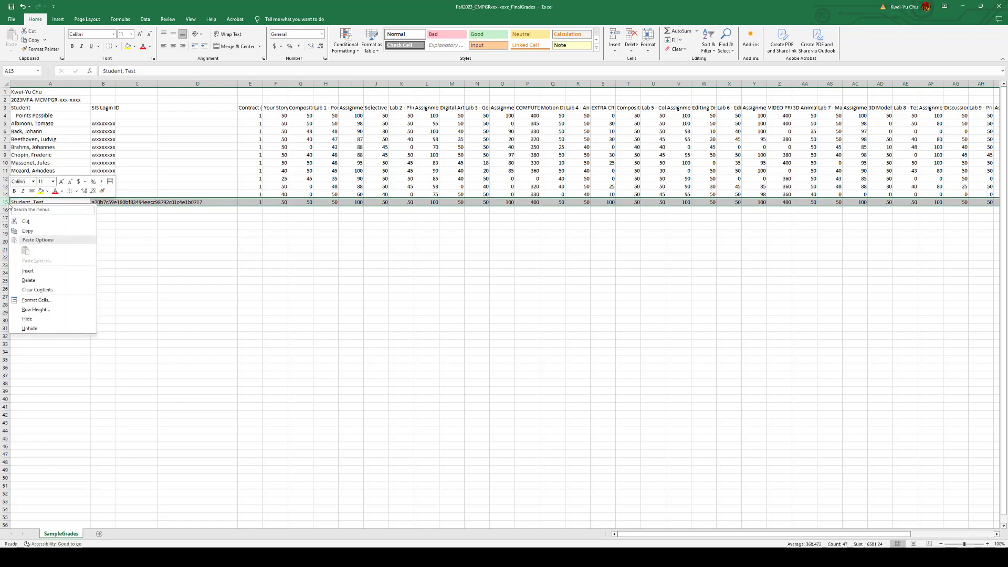
left_click(36, 283)
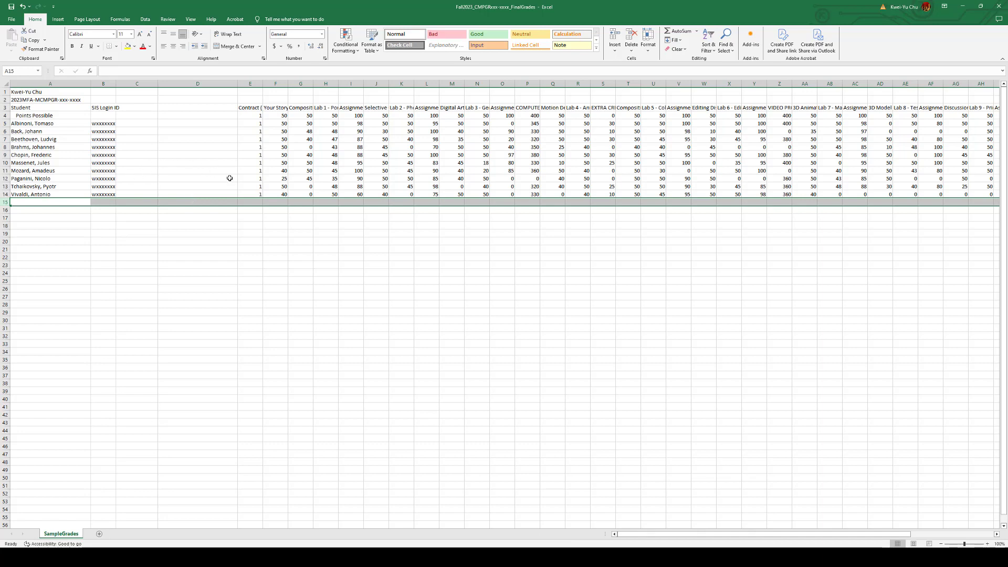
left_click_drag(686, 533, 809, 535)
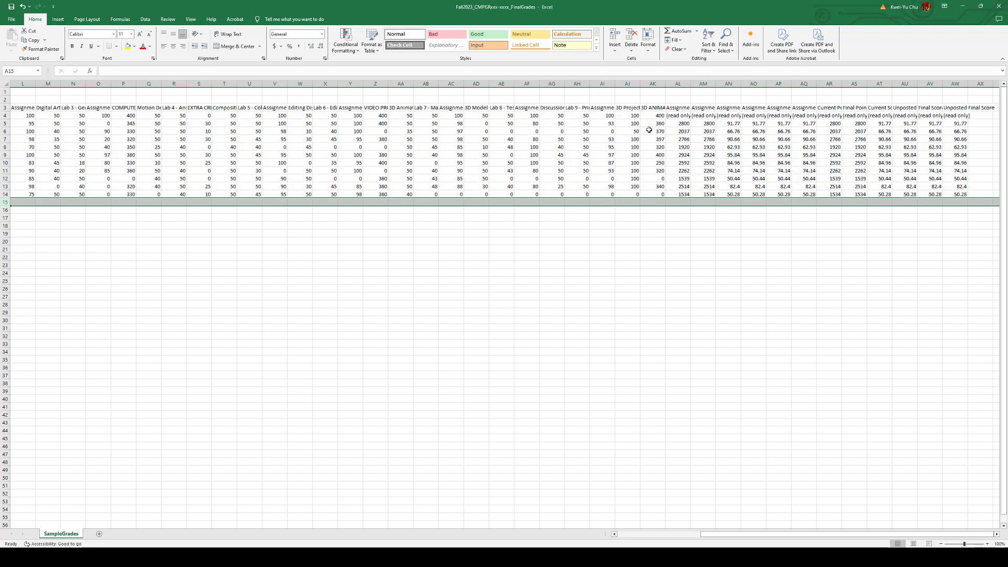
Compare the Current Score, Final Score and Unposted Final Score headers, then select Final Score column AV.
left_click_drag(657, 138, 650, 116)
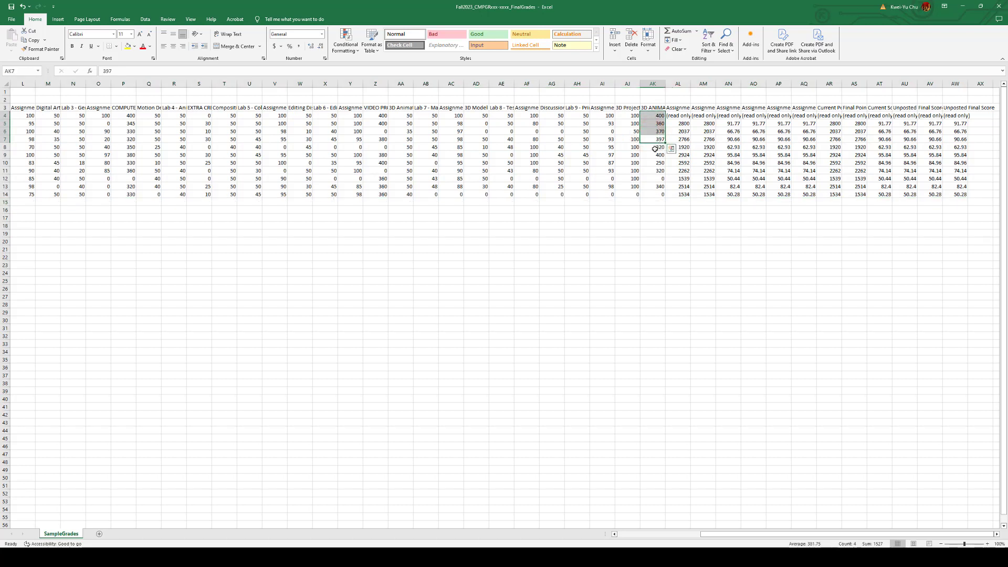
left_click(654, 216)
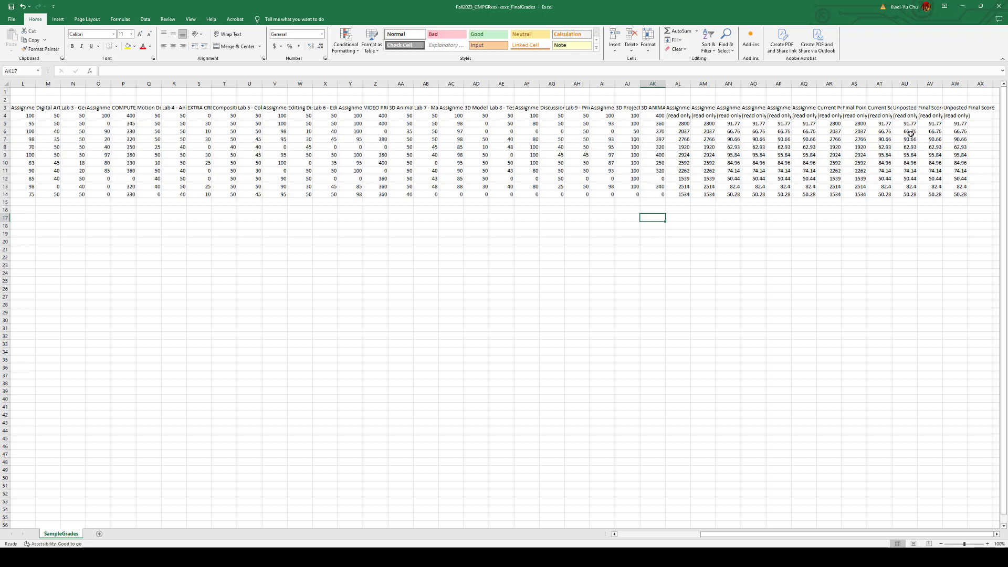
left_click(931, 110)
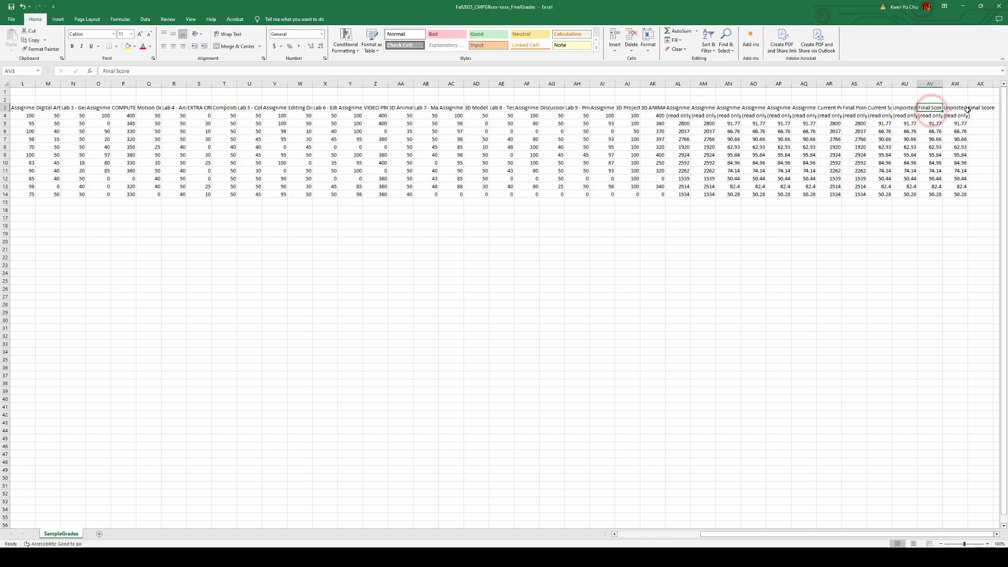
left_click(957, 111)
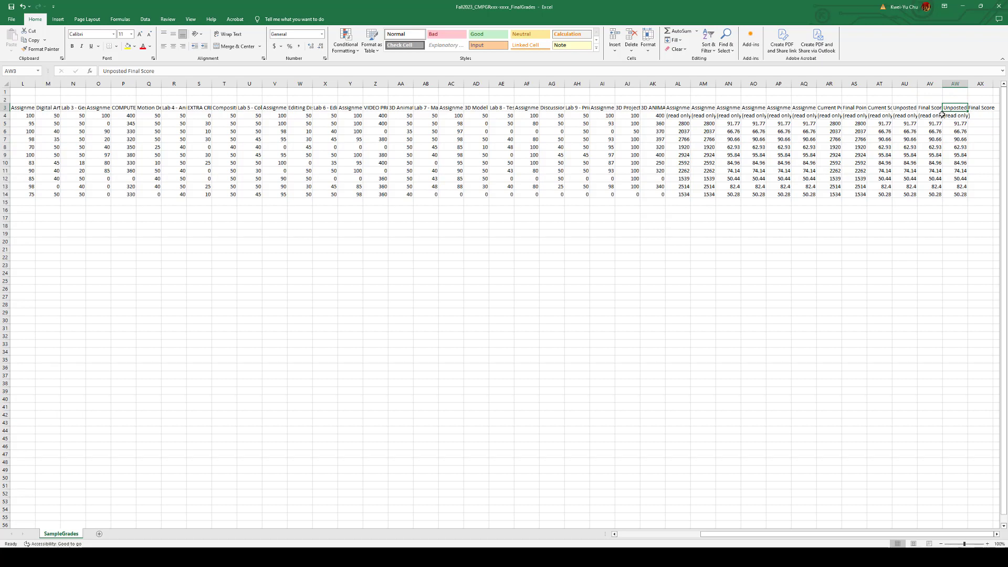
left_click(883, 111)
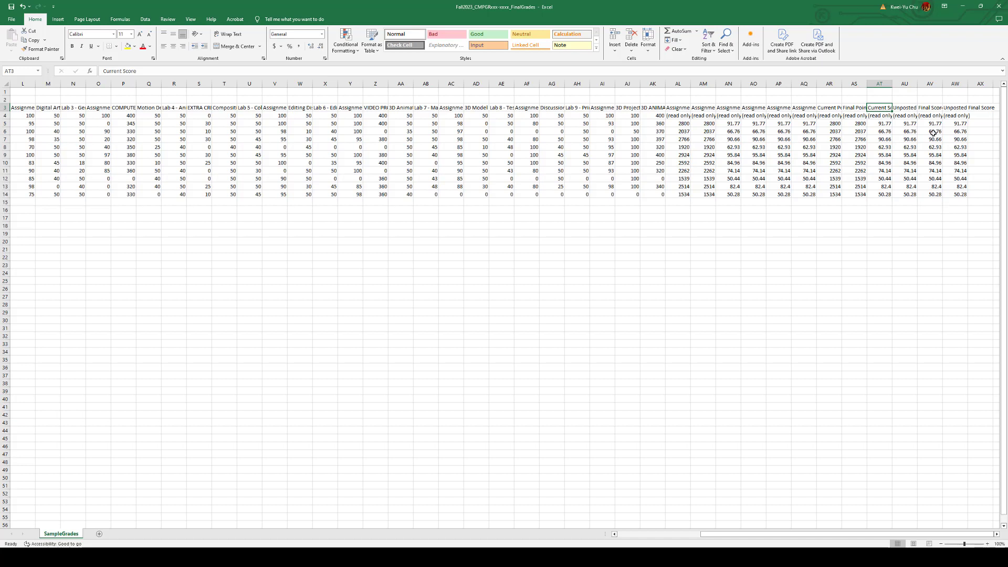
left_click(929, 83)
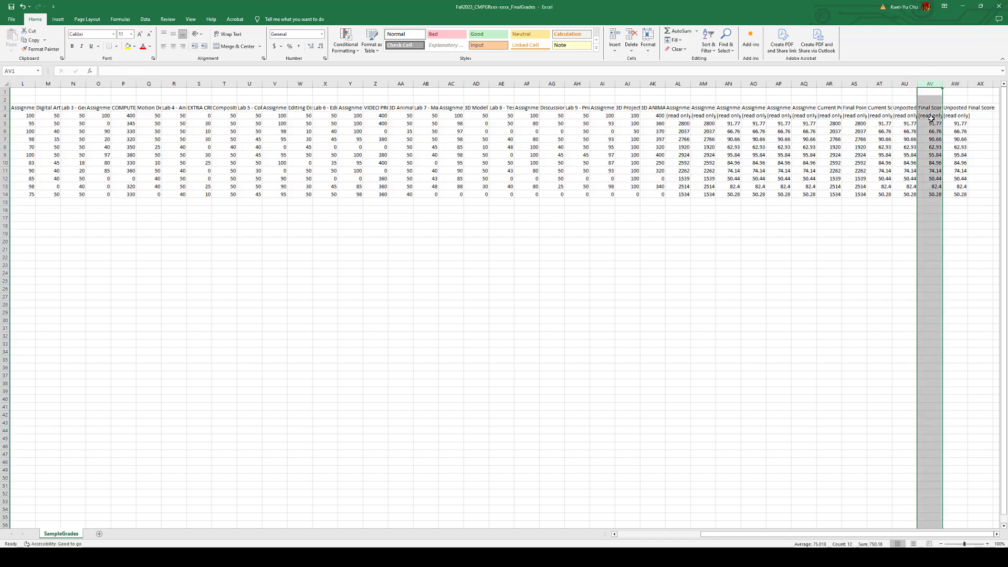
Delete the Unposted Final Score column and the two Current Score columns.
left_click(955, 84)
right_click(958, 86)
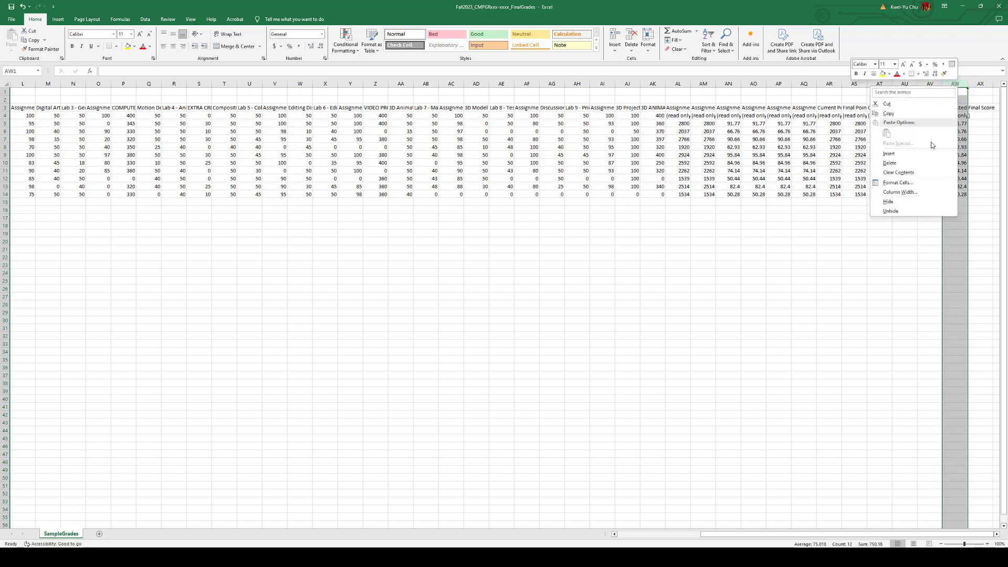
left_click(919, 162)
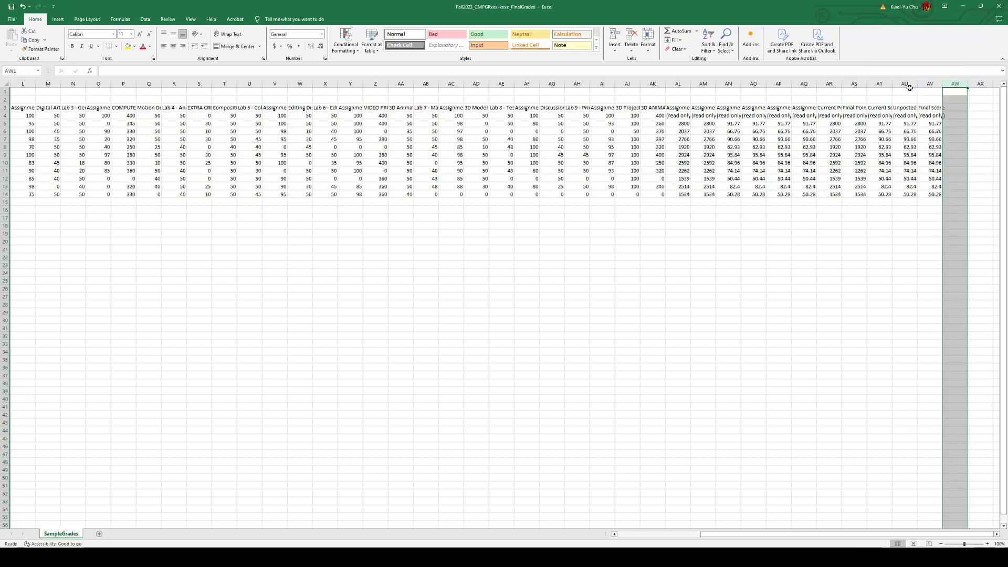
left_click_drag(909, 84, 880, 85)
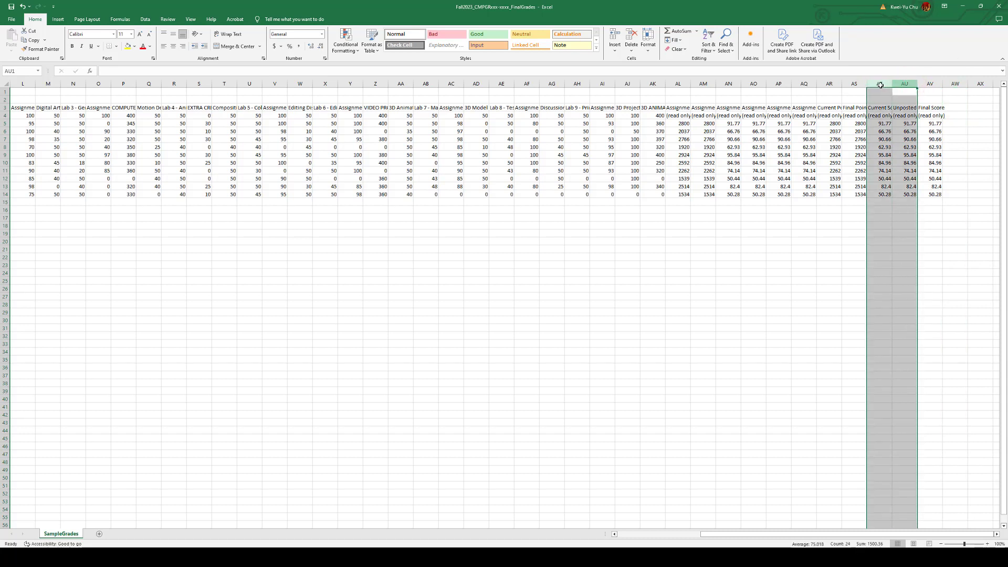
right_click(887, 115)
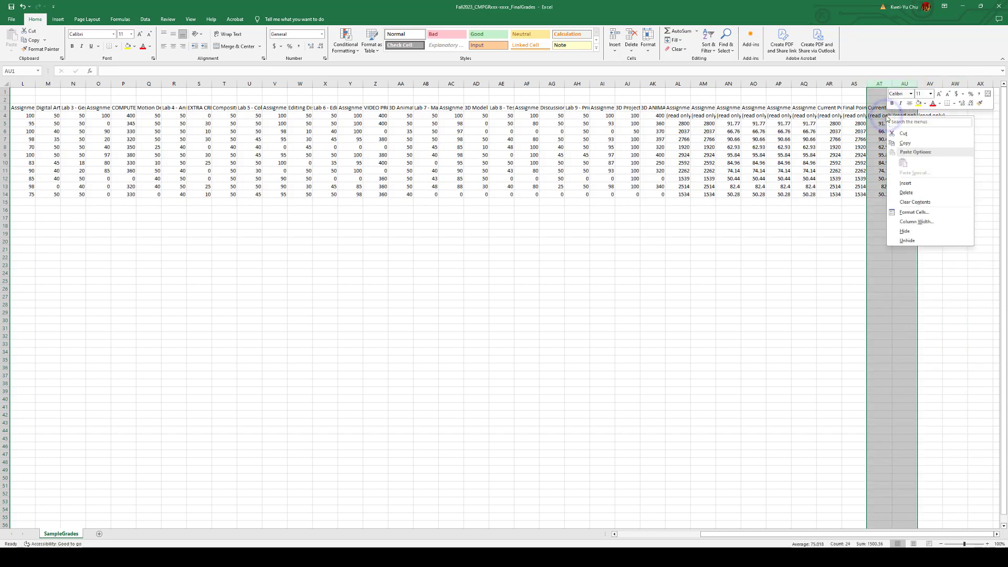
left_click(913, 193)
Delete the assignment and current point columns AL through AR.
left_click(882, 84)
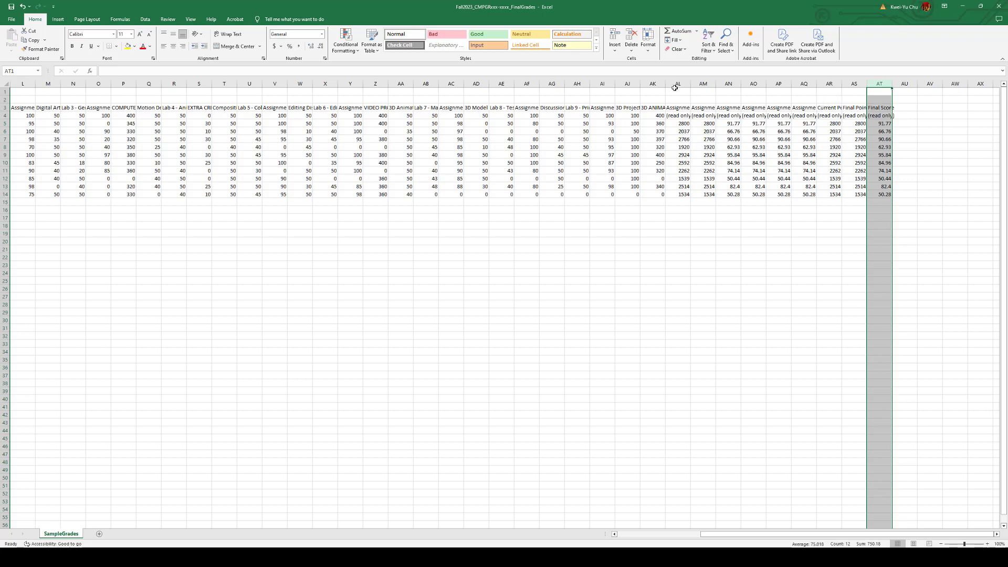
left_click_drag(677, 84, 824, 93)
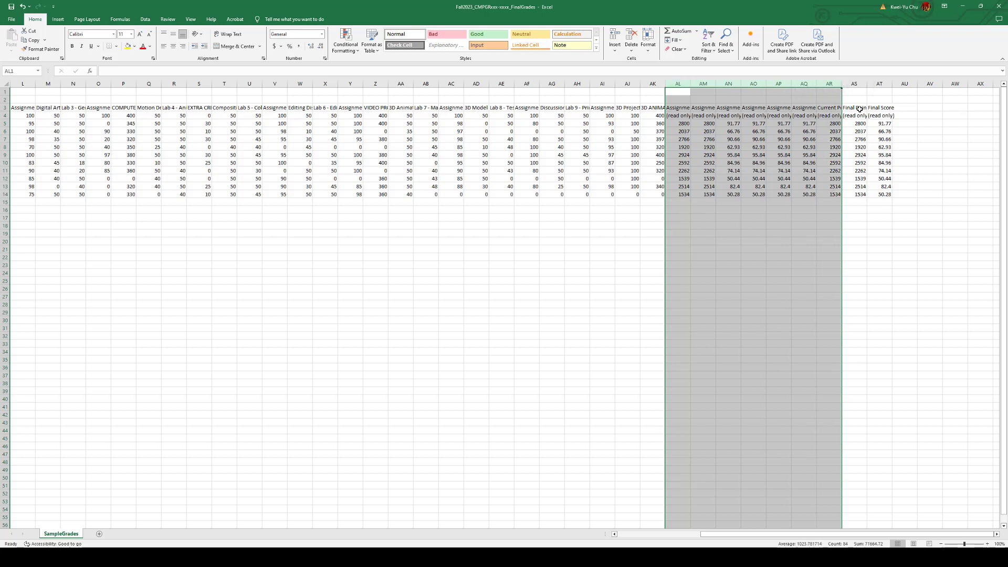
right_click(789, 122)
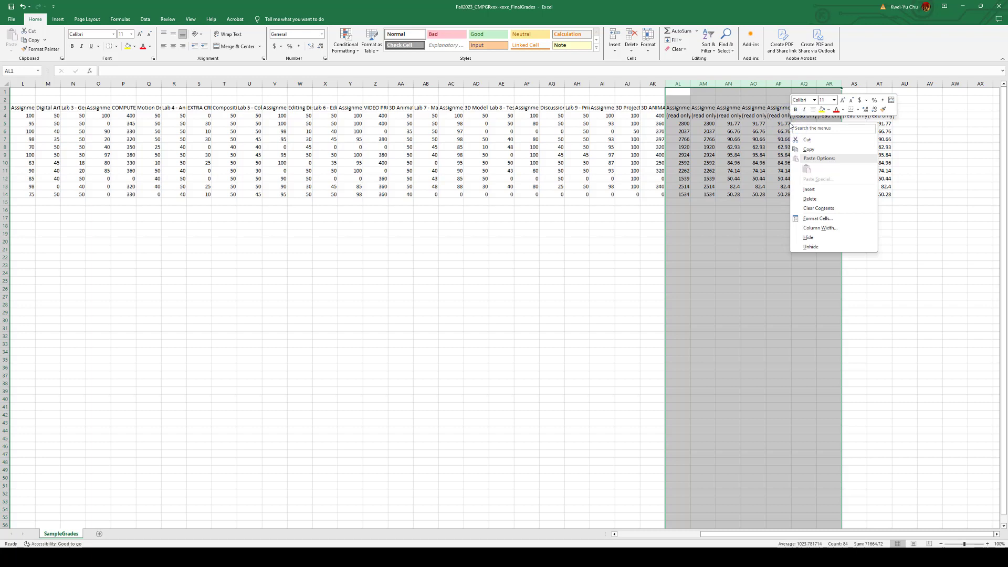
left_click(836, 203)
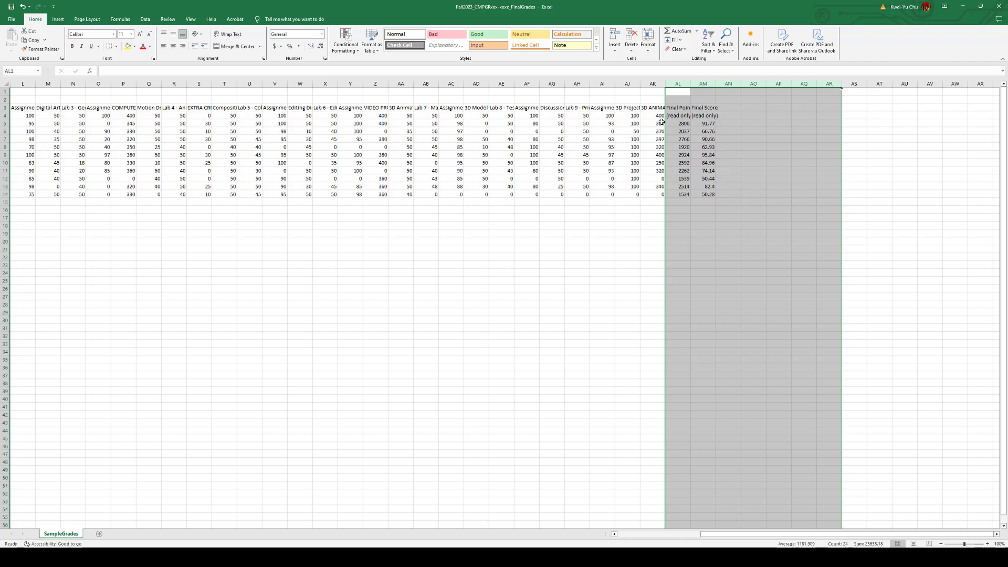
Clear the '(read only)' labels in AL4:AM4.
left_click(902, 200)
left_click_drag(678, 115, 713, 115)
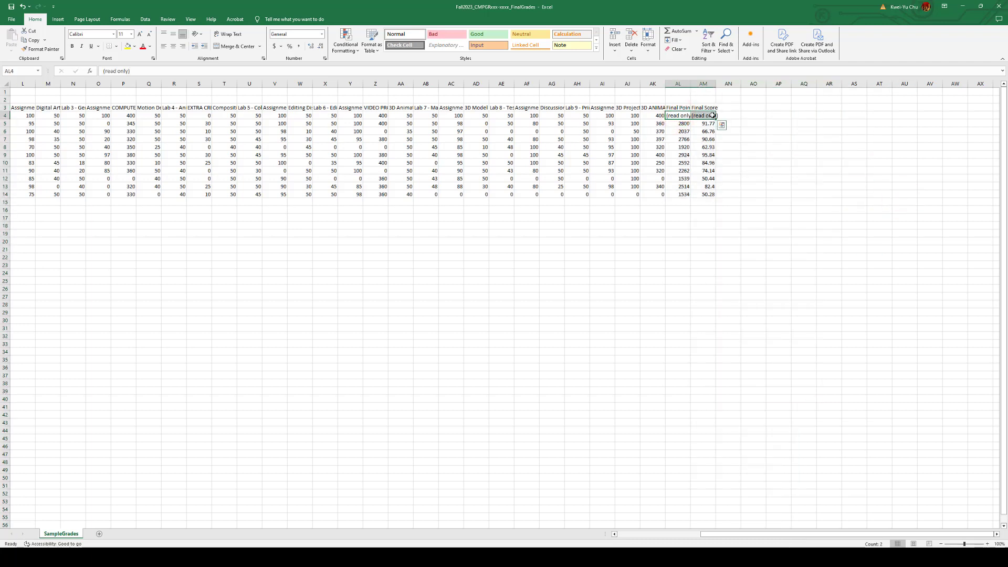
right_click(703, 116)
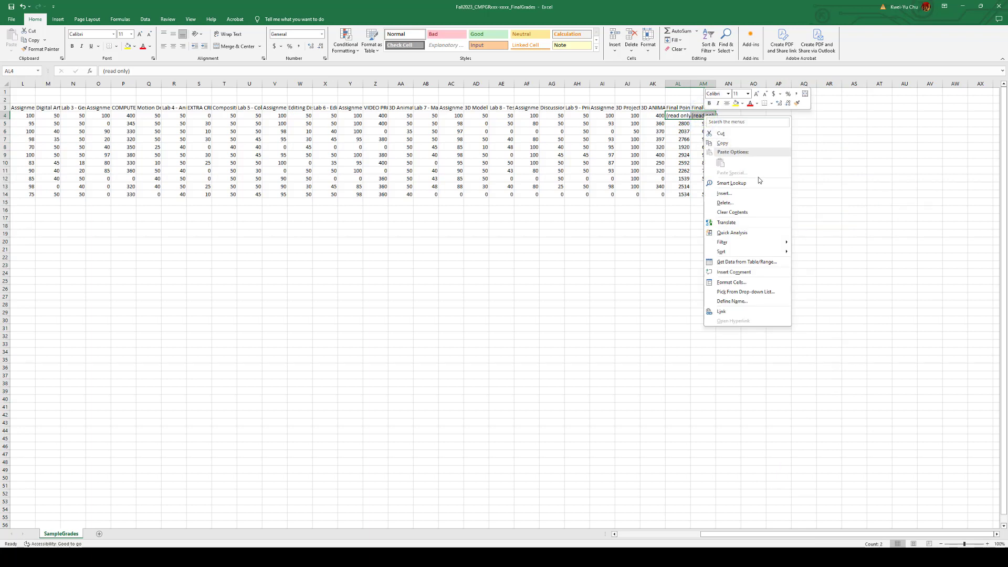
left_click(755, 213)
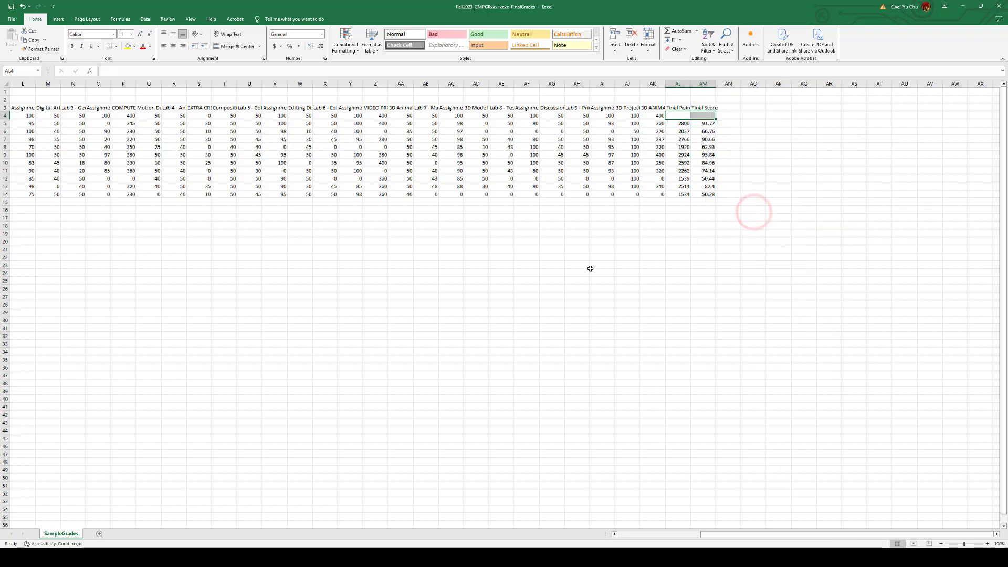
left_click(467, 265)
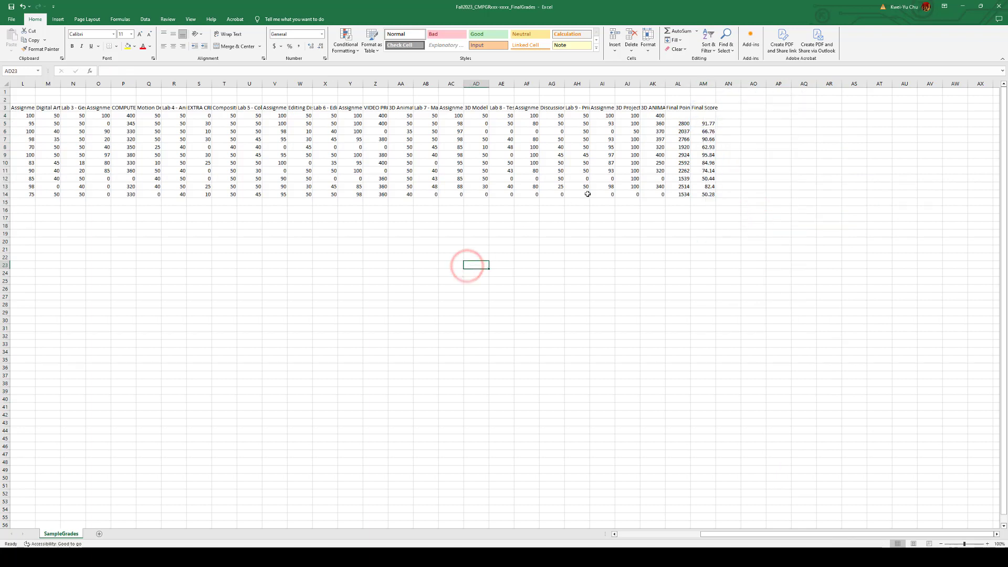
Copy the Final Score column and paste it into column C.
left_click(703, 87)
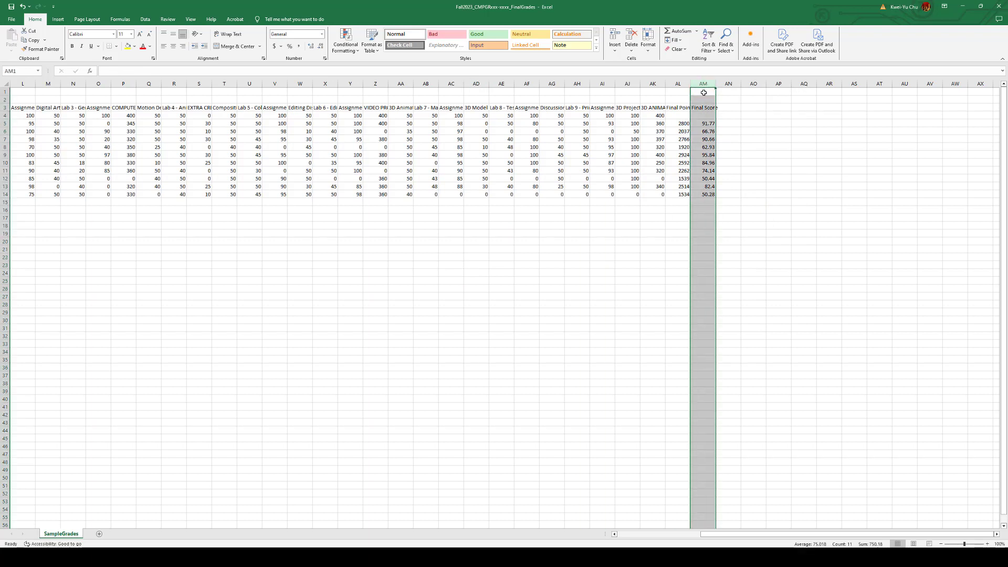
key("ctrl+c")
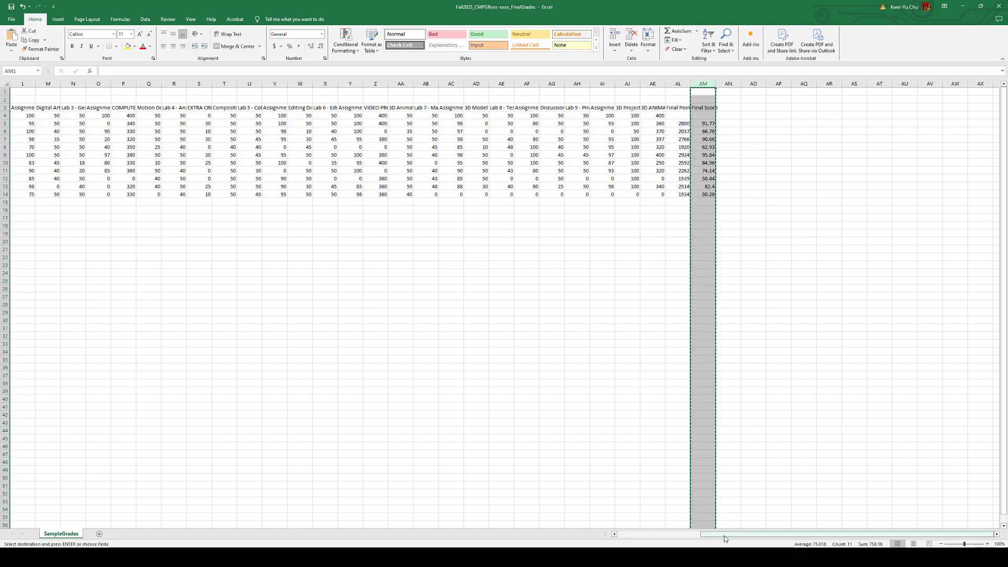
left_click_drag(725, 536, 626, 543)
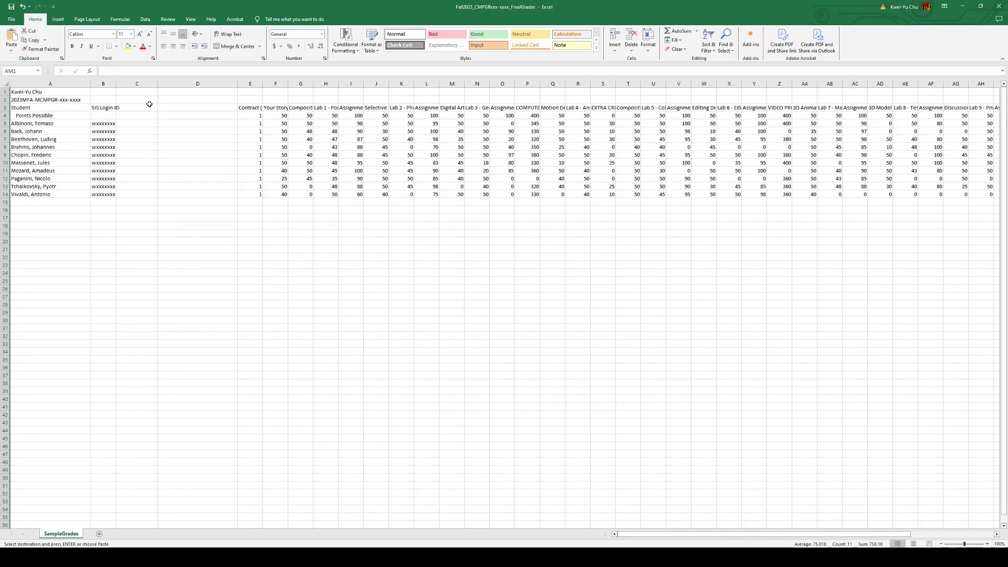
left_click(138, 85)
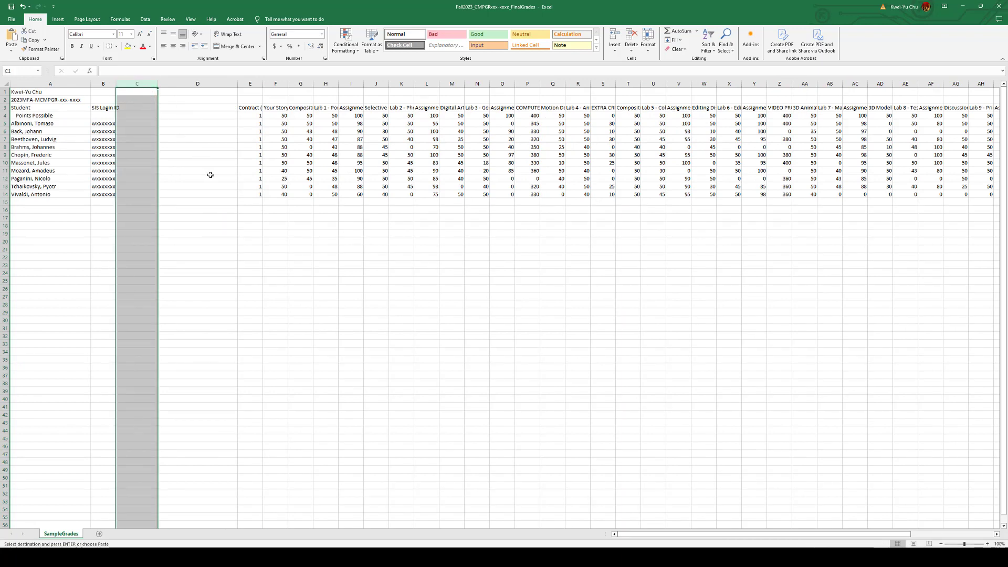
key("ctrl+v")
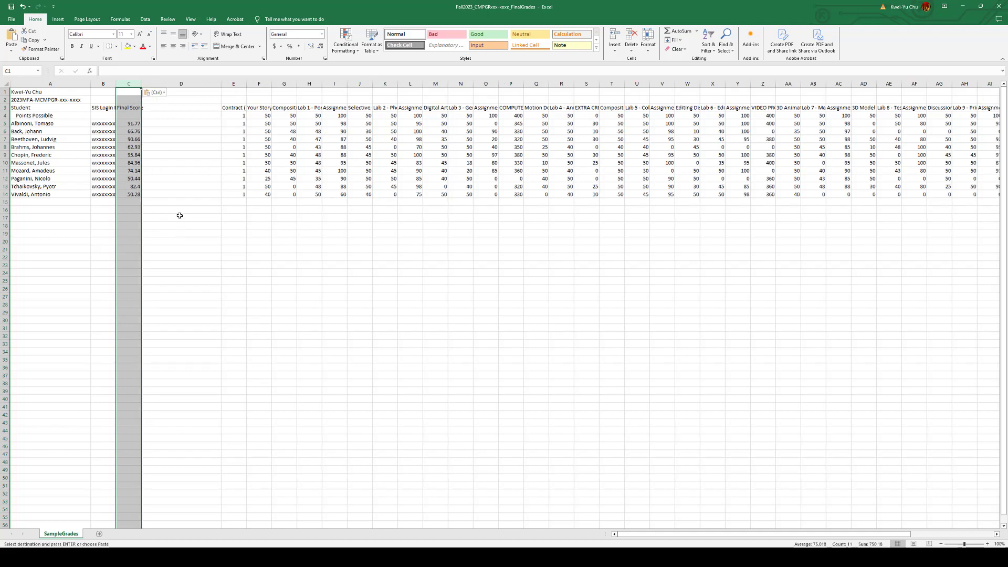
Enter the header 'Grade' in cell D3.
left_click(172, 108)
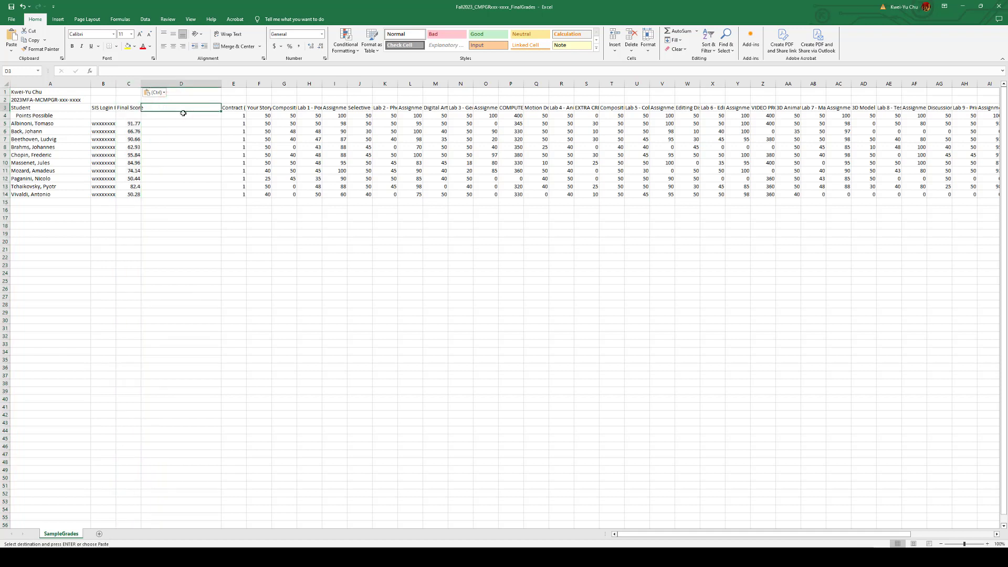
type("G")
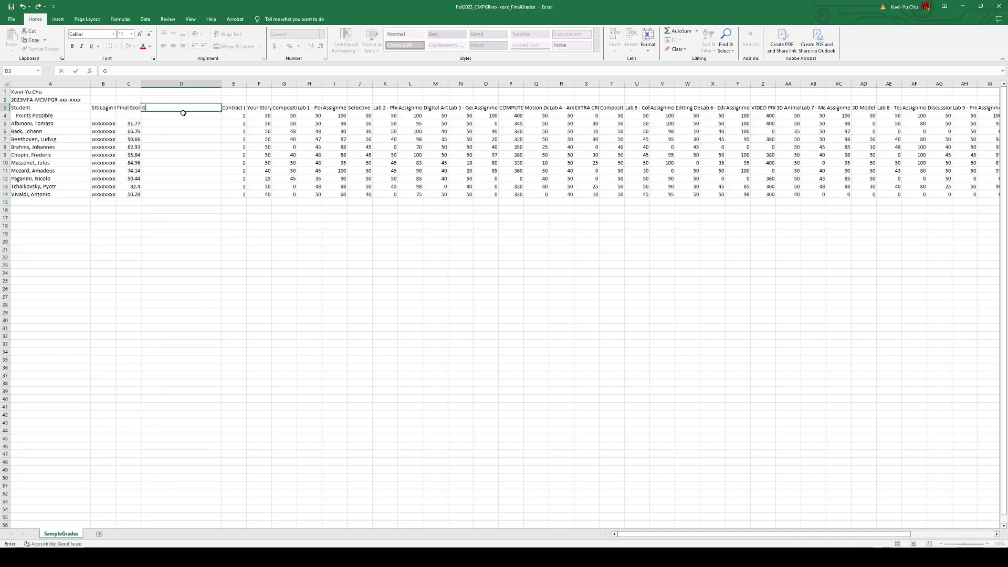
type("rade")
key("Return")
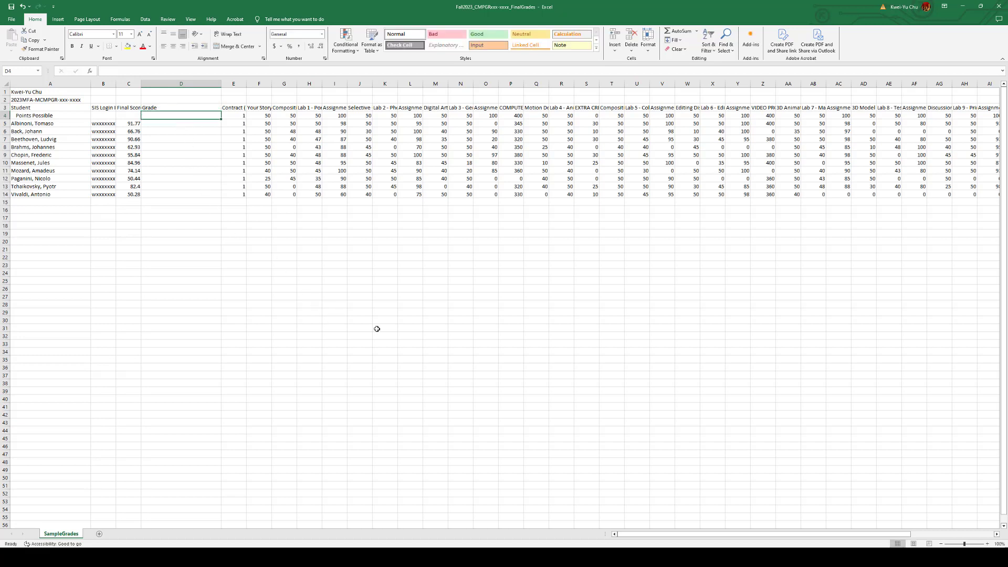
Autofit column D and enter grades A, D, A, D, A for the first five students.
double_click(222, 85)
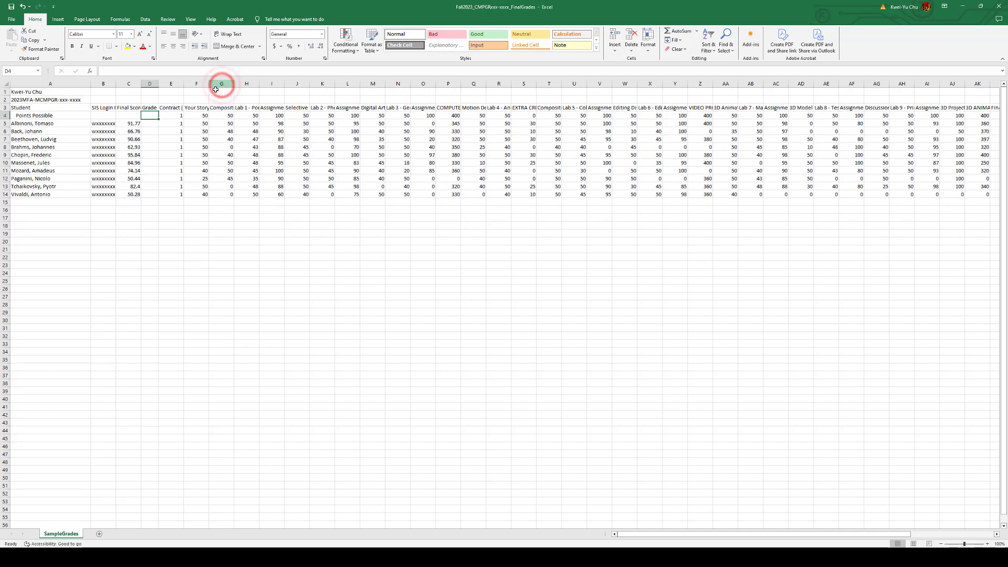
left_click(151, 124)
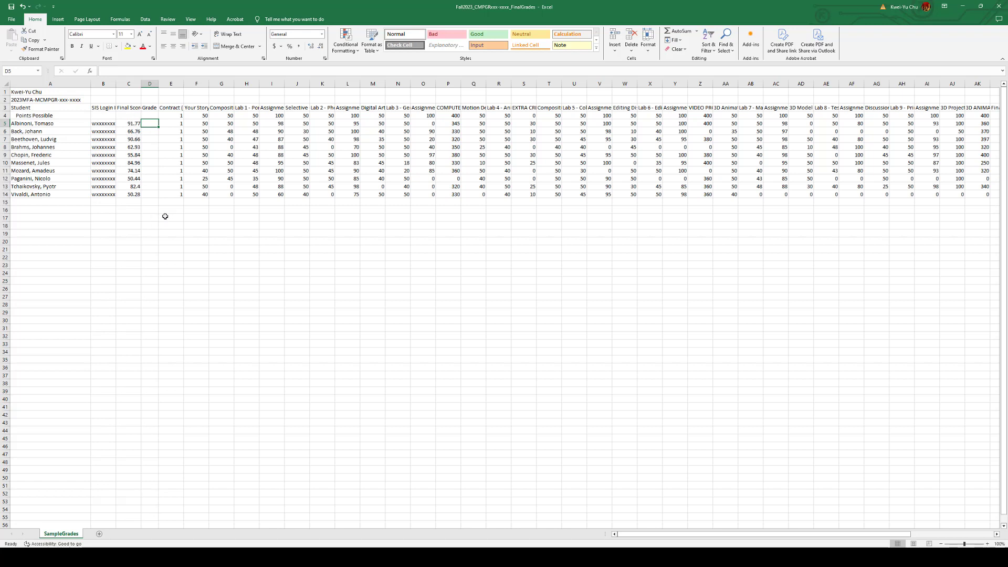
type("A")
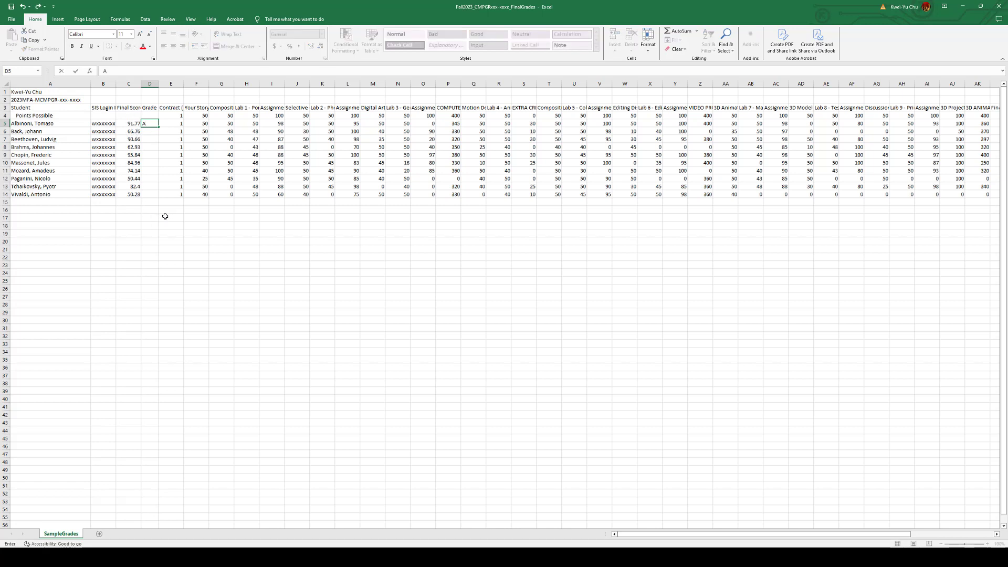
key("Return")
type("D")
key("Return")
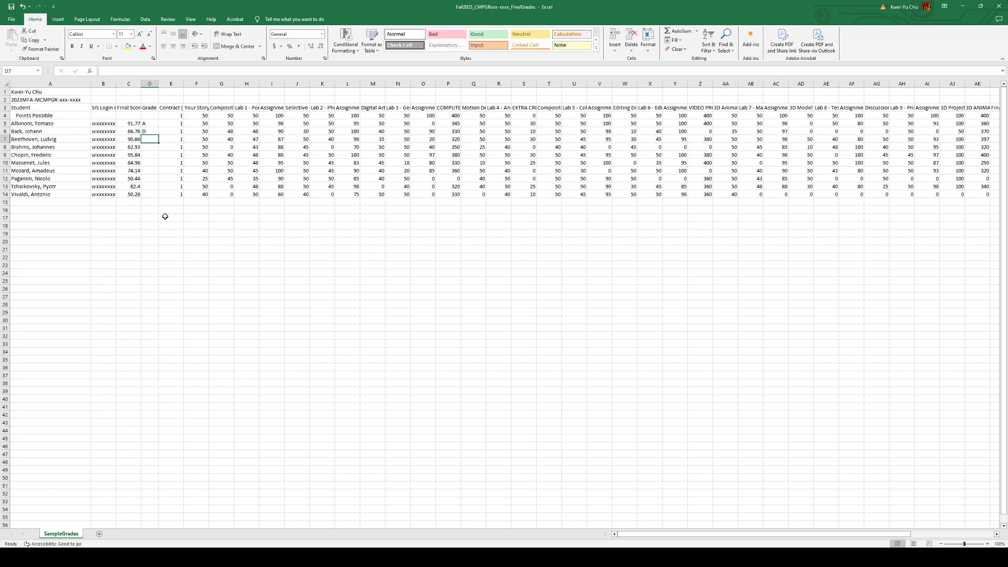
type("A")
key("Return")
type("D")
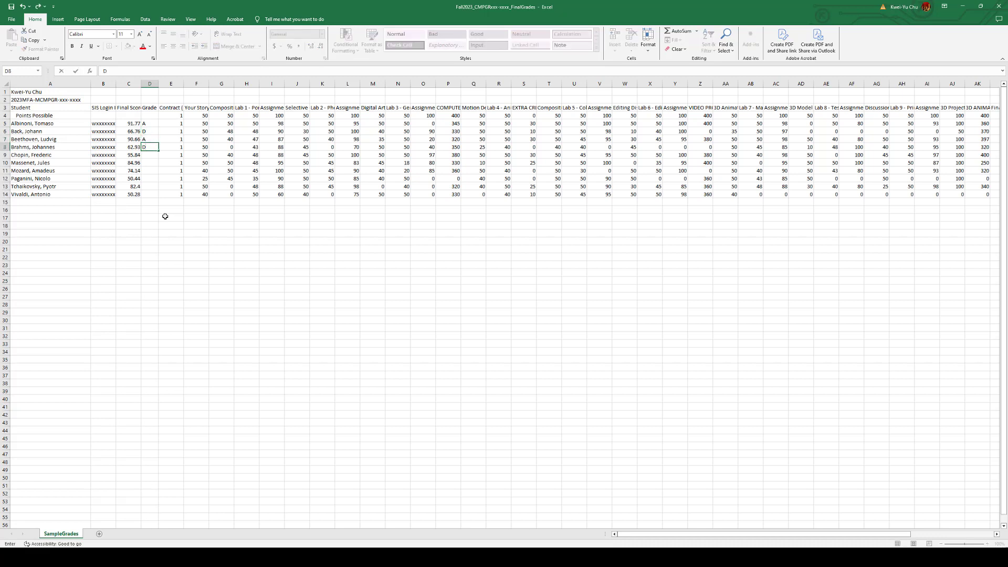
key("Return")
type("A")
key("Return")
Enter grades B, C, F, B, F for the remaining five students.
type("B")
key("Return")
type("C")
key("Return")
type("F")
key("Return")
type("B")
key("Return")
type("F")
key("Return")
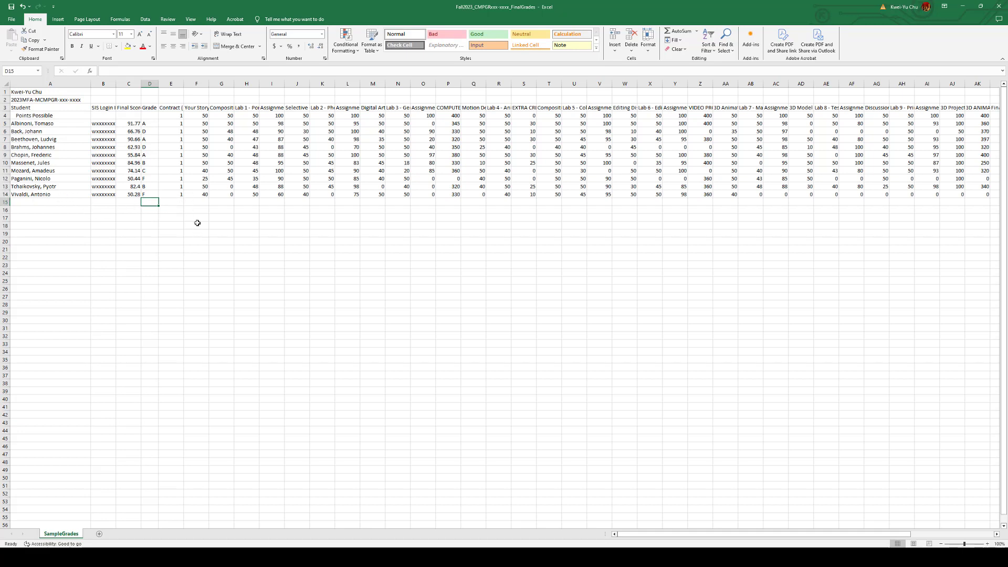
Right-align the Grade column and bold the Final Score, Grade columns and Points Possible row.
left_click(152, 84)
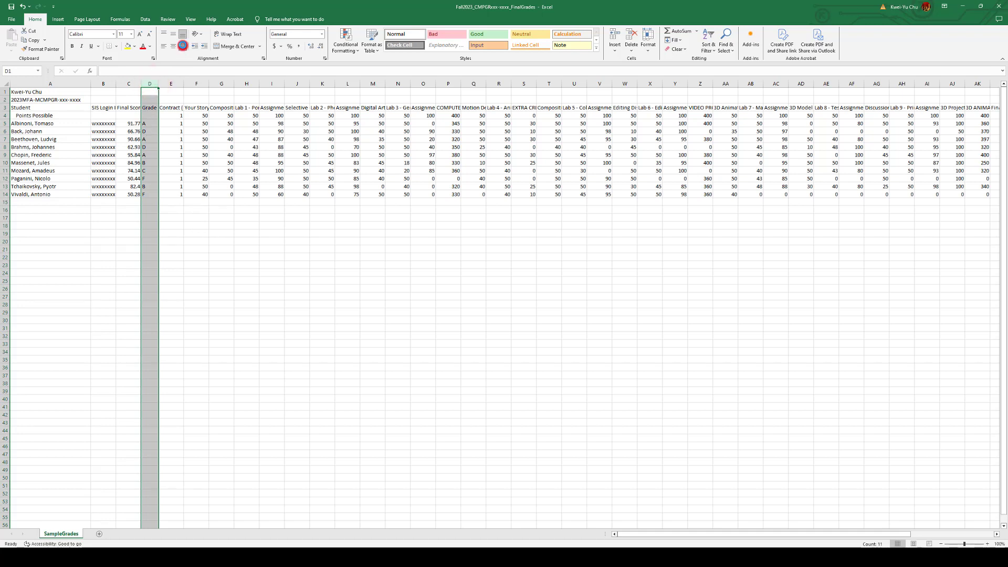
left_click(183, 46)
left_click(131, 83)
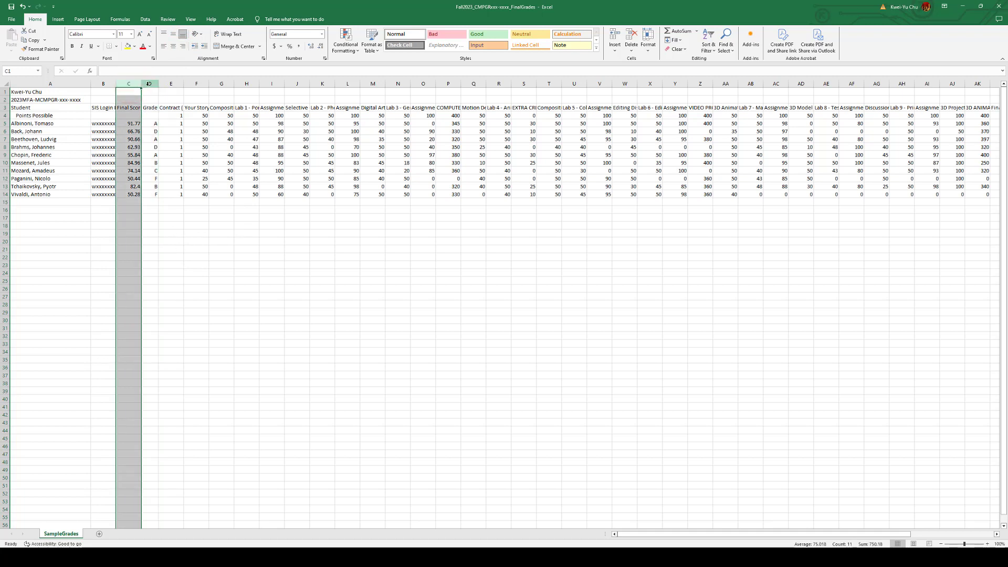
left_click(147, 83, "shift")
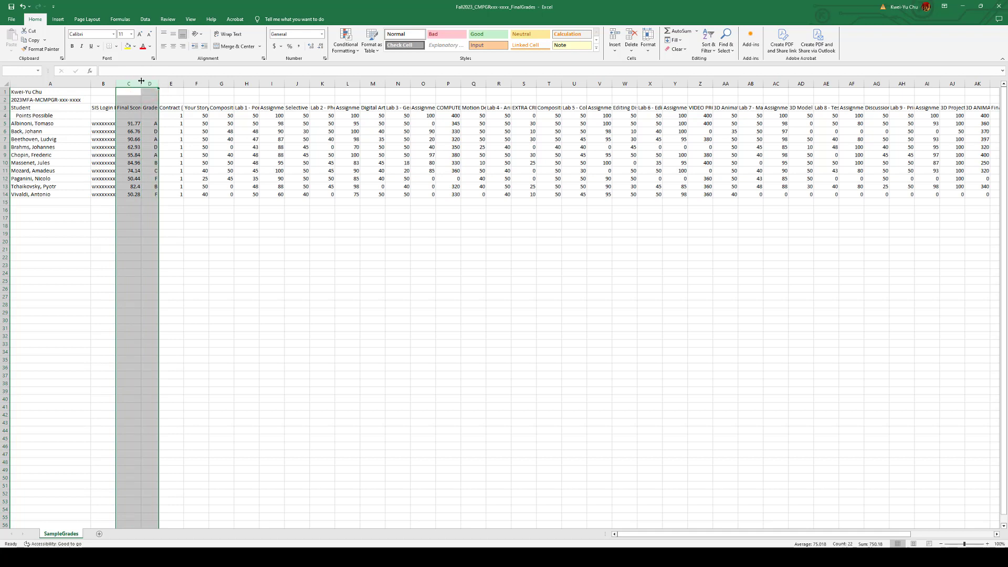
left_click(73, 47)
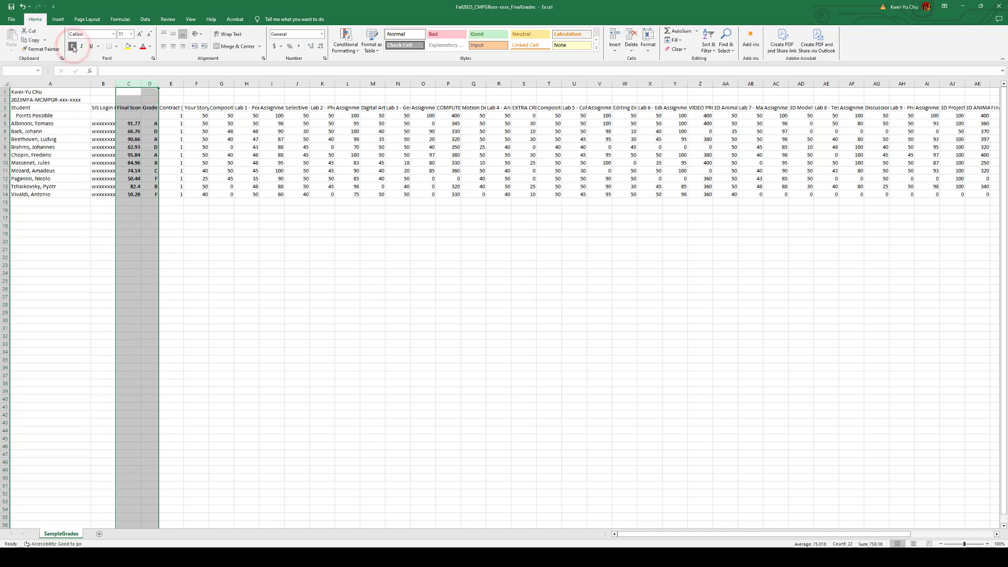
left_click(5, 115)
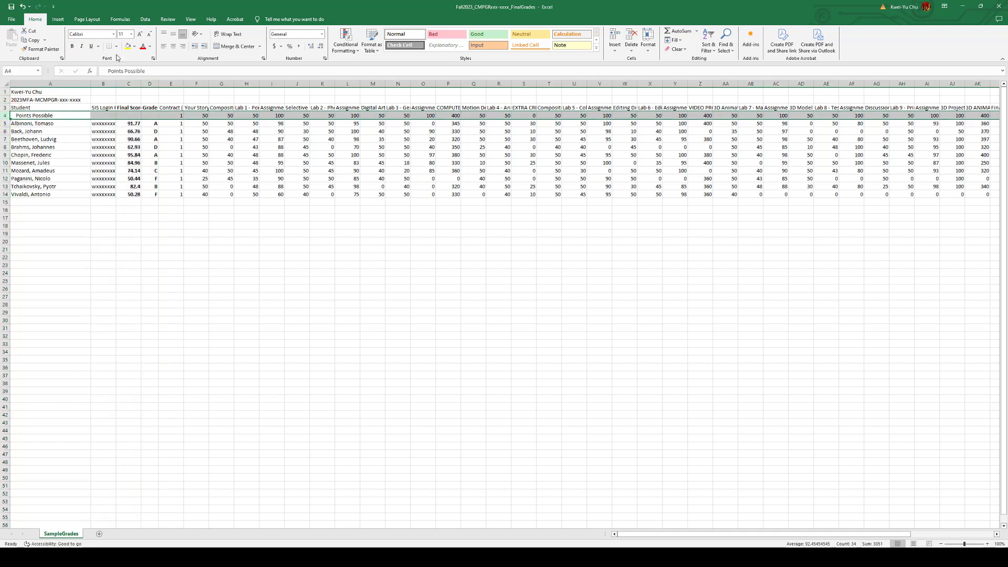
left_click(72, 46)
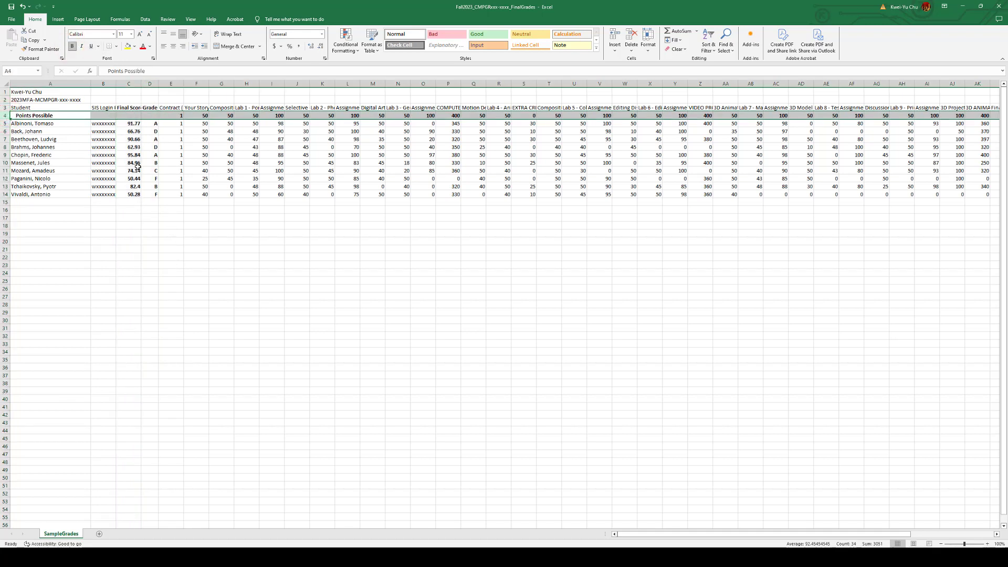
Enter 100 as the points possible in cell C4.
left_click(128, 116)
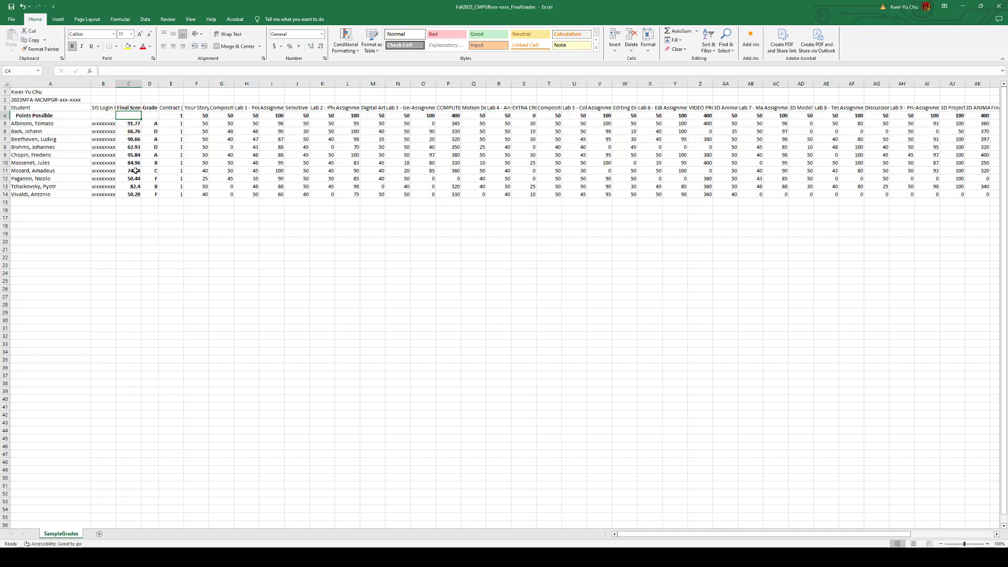
type("100")
key("Return")
Make columns AL and AM bold.
left_click_drag(634, 534, 730, 534)
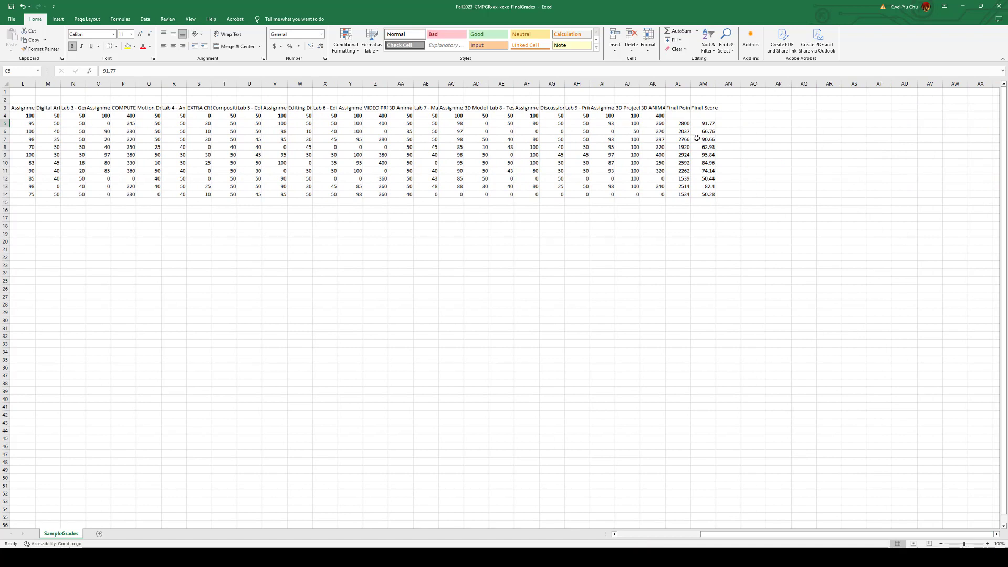
left_click_drag(677, 85, 700, 87)
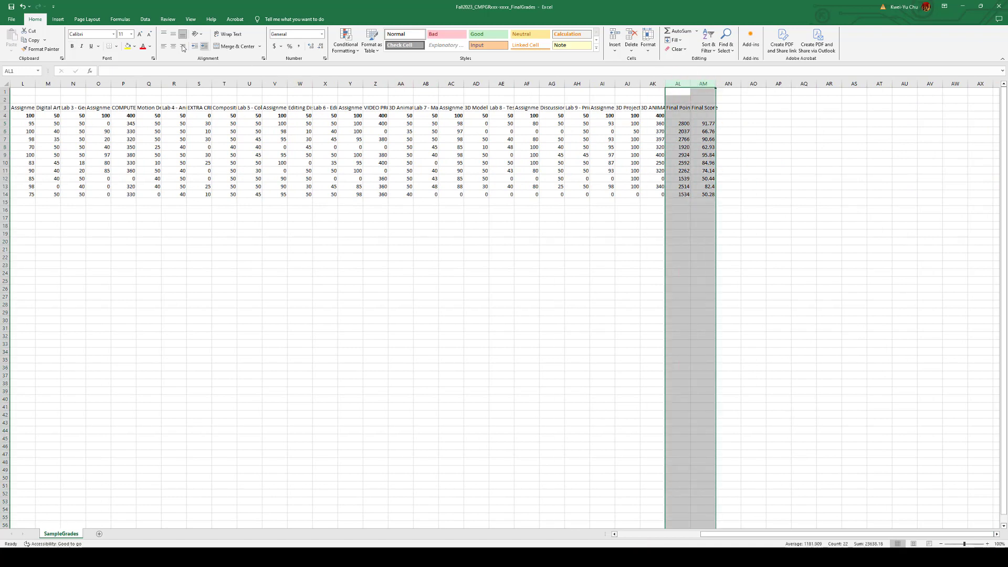
left_click(72, 47)
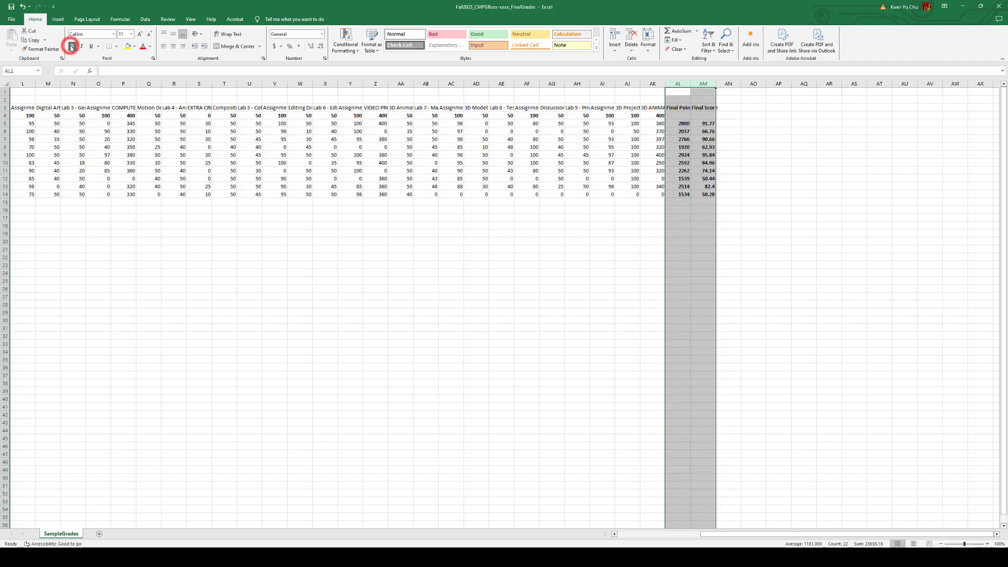
left_click(580, 345)
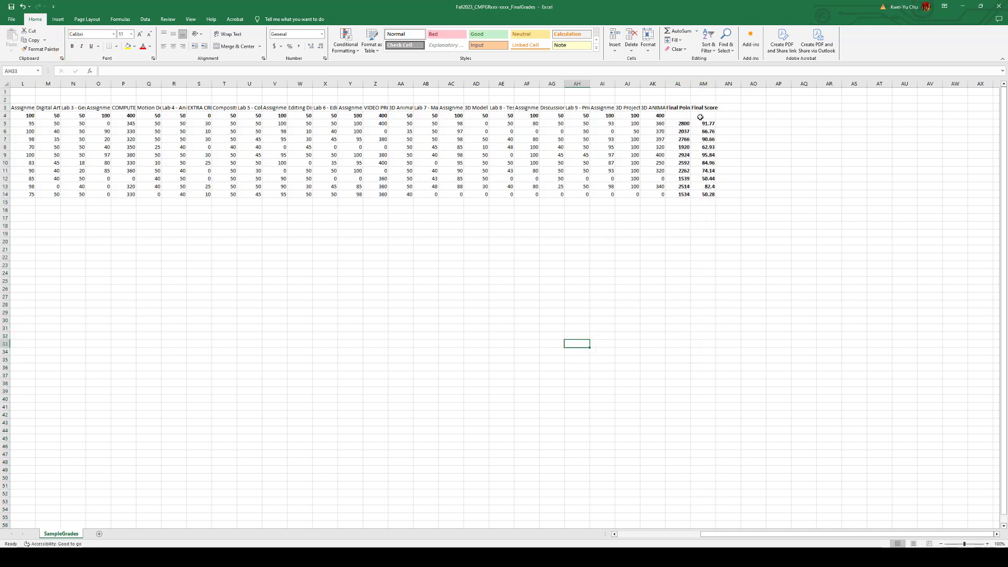
Enter 100 as the Final Score points possible in cell AM4.
left_click(701, 116)
type("100")
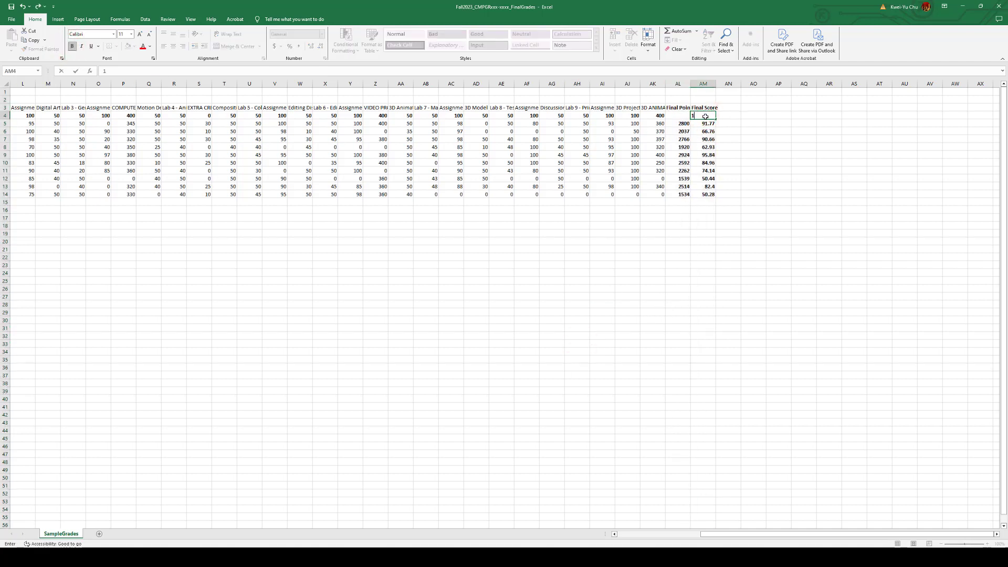
key("Return")
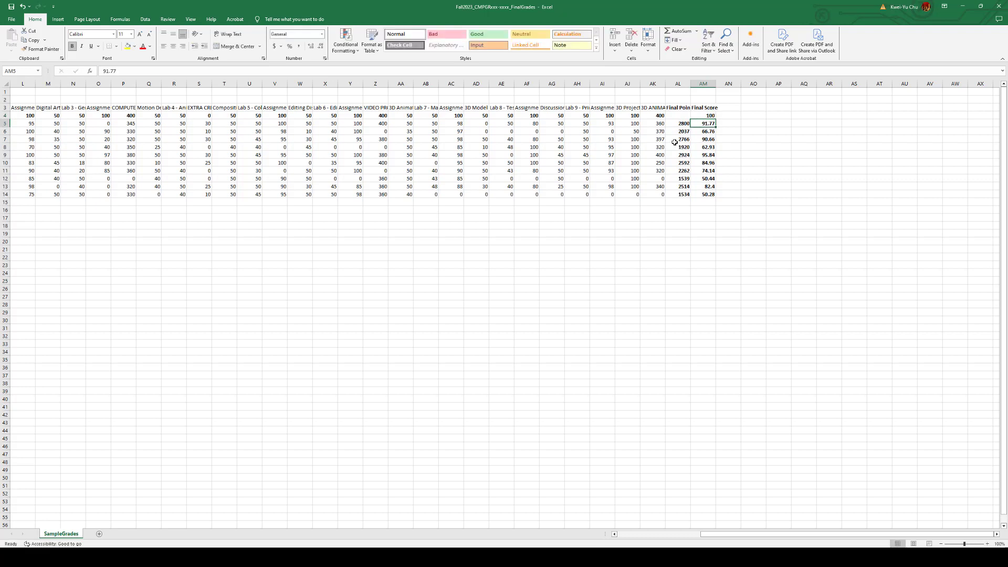
left_click(680, 117)
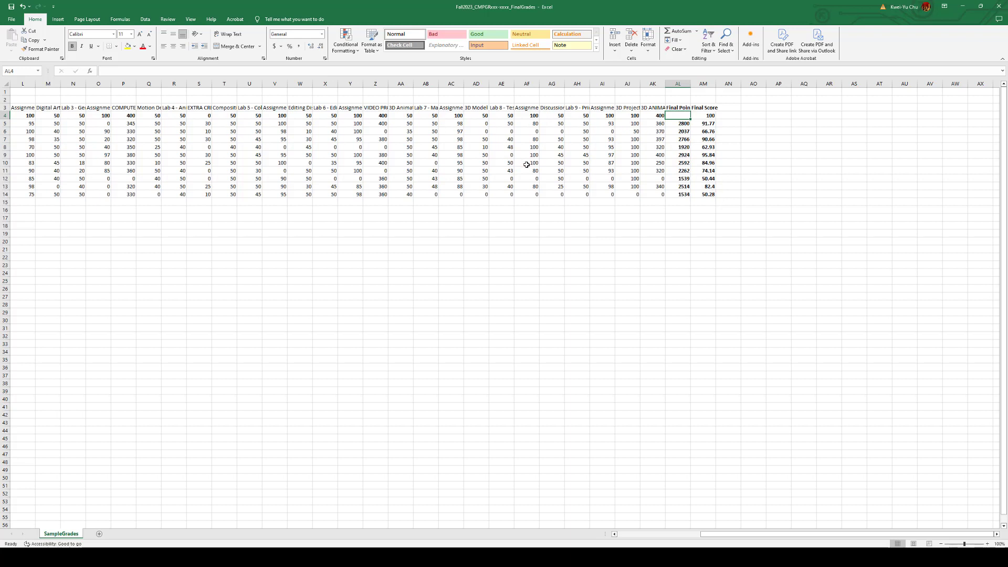
Enter =SUM(E4:AK4) in AL4, giving 3051 total points possible.
type("=SUM")
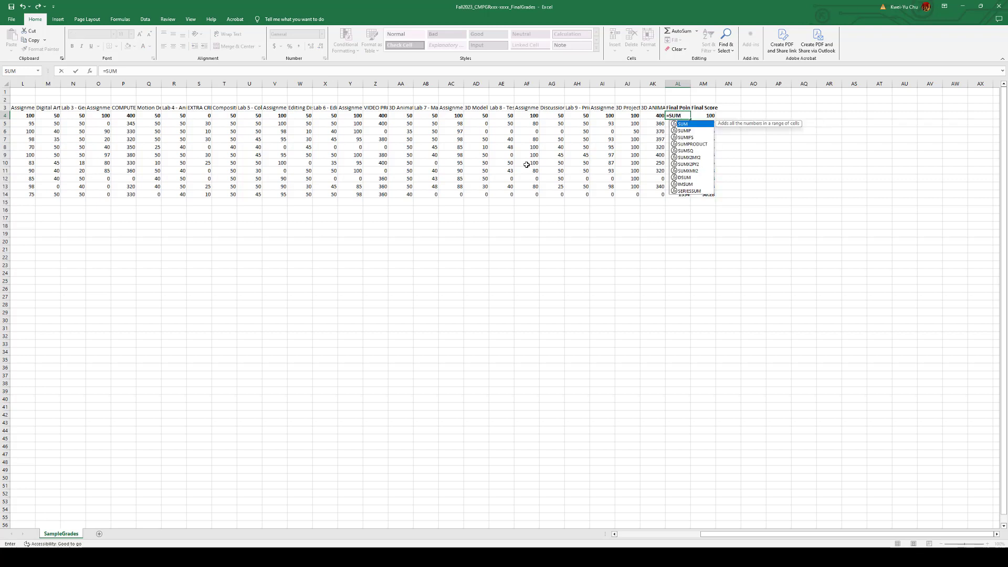
type("(")
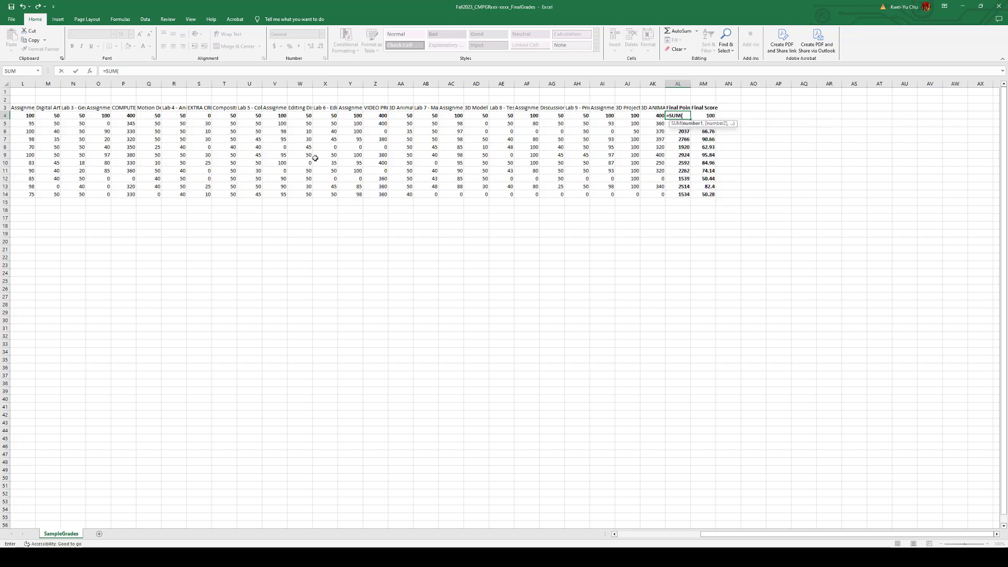
left_click_drag(709, 535, 631, 536)
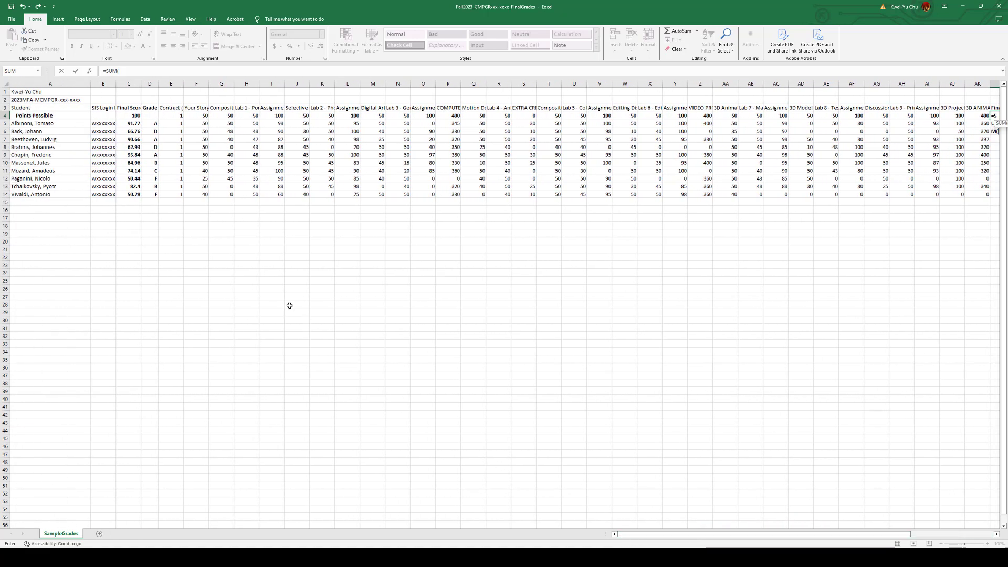
left_click(170, 116)
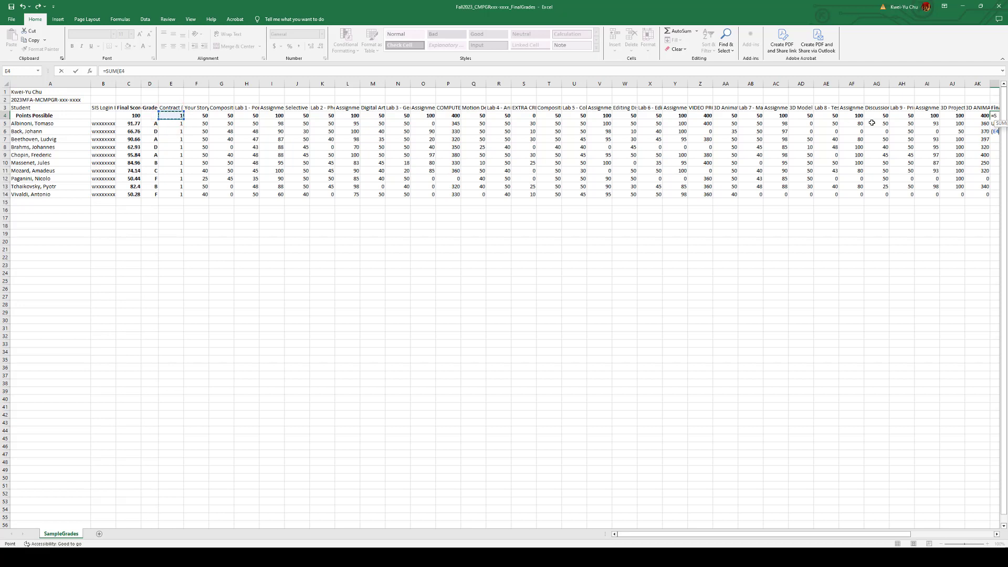
left_click(974, 116, "shift")
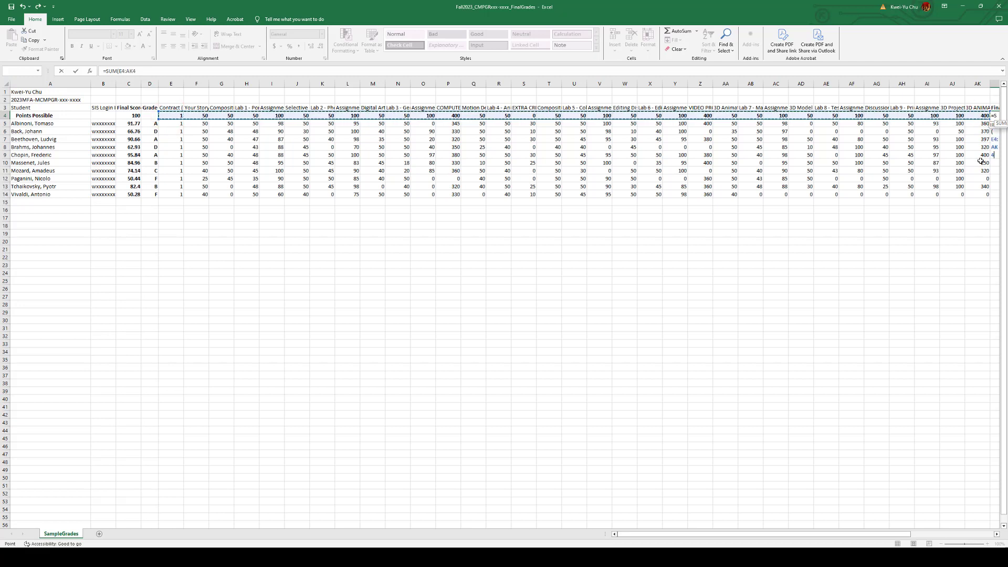
left_click_drag(777, 534, 772, 532)
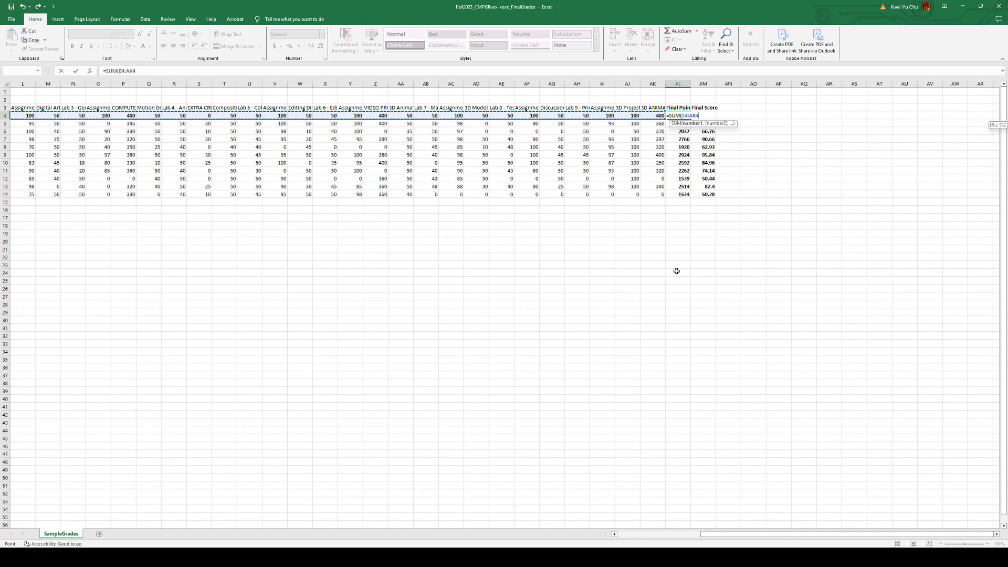
type(")")
key("Return")
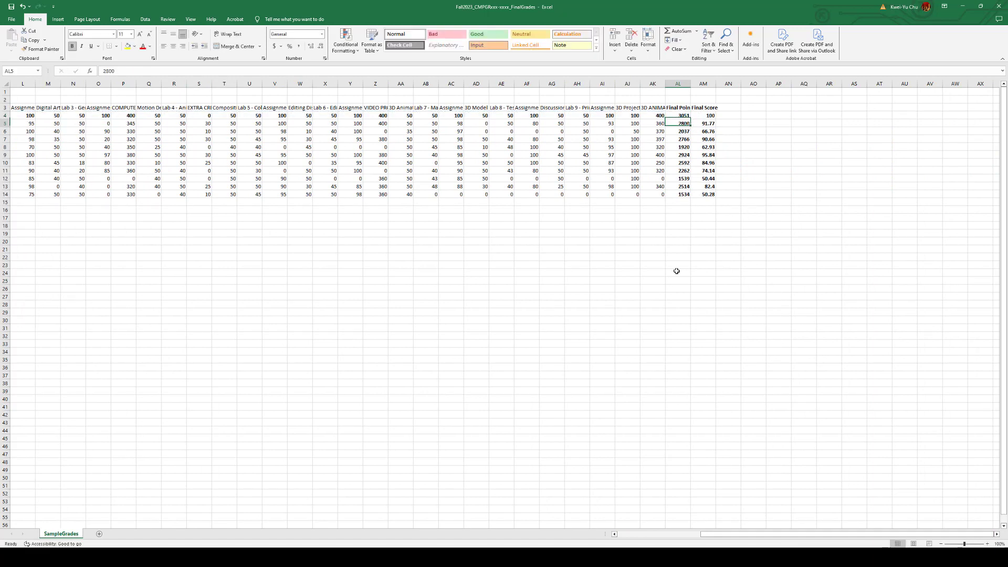
left_click(682, 115)
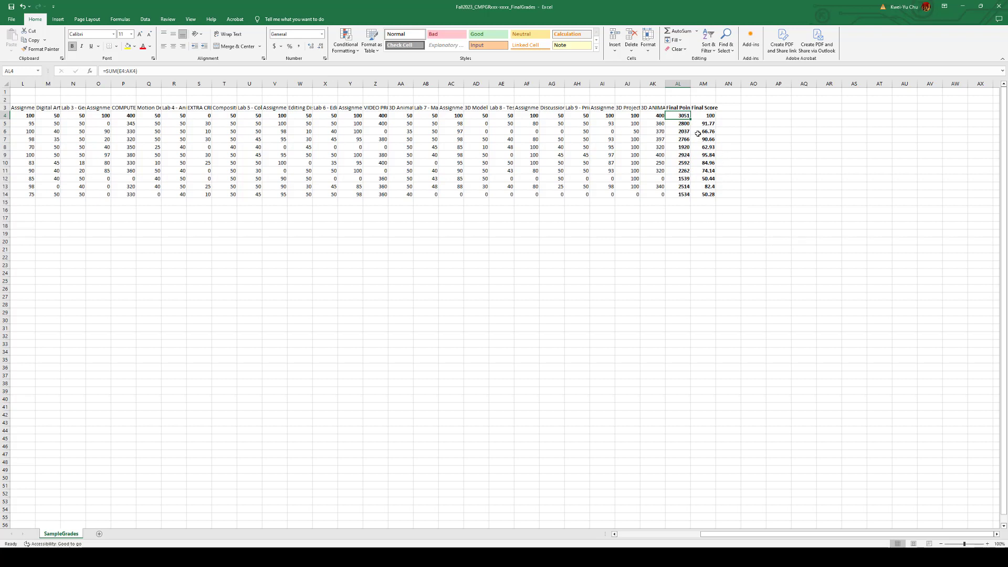
left_click(734, 124)
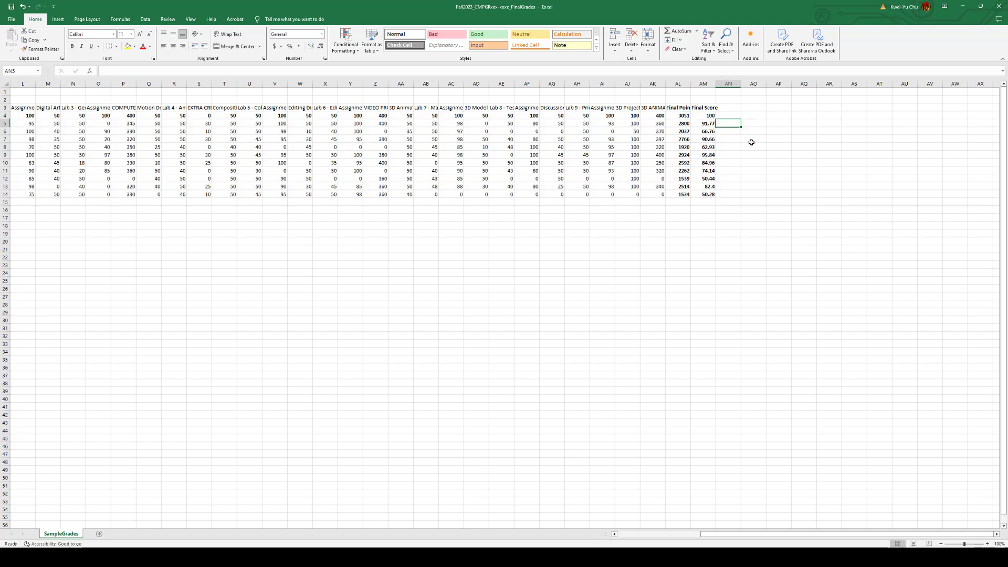
type("=")
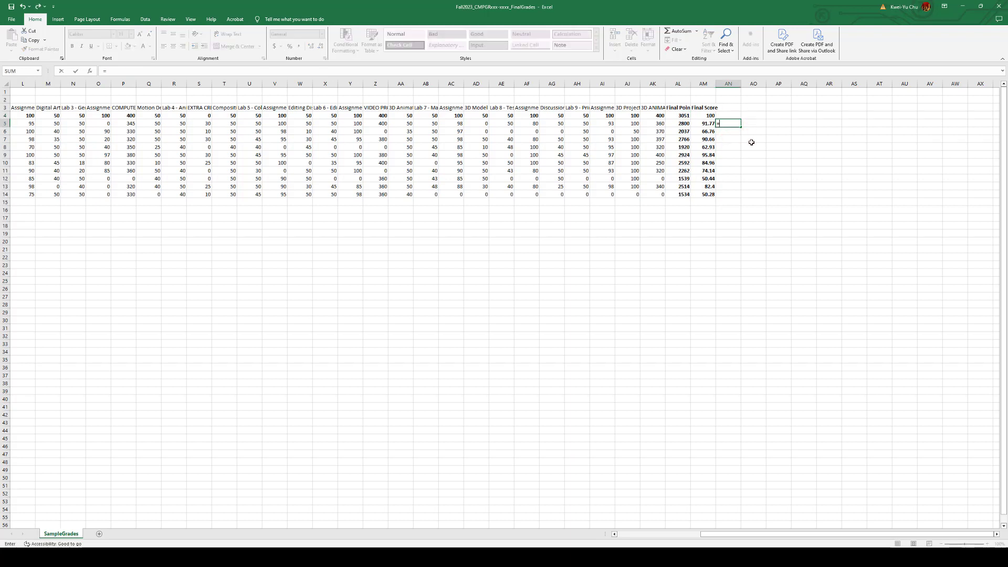
left_click(687, 123)
type("/3051")
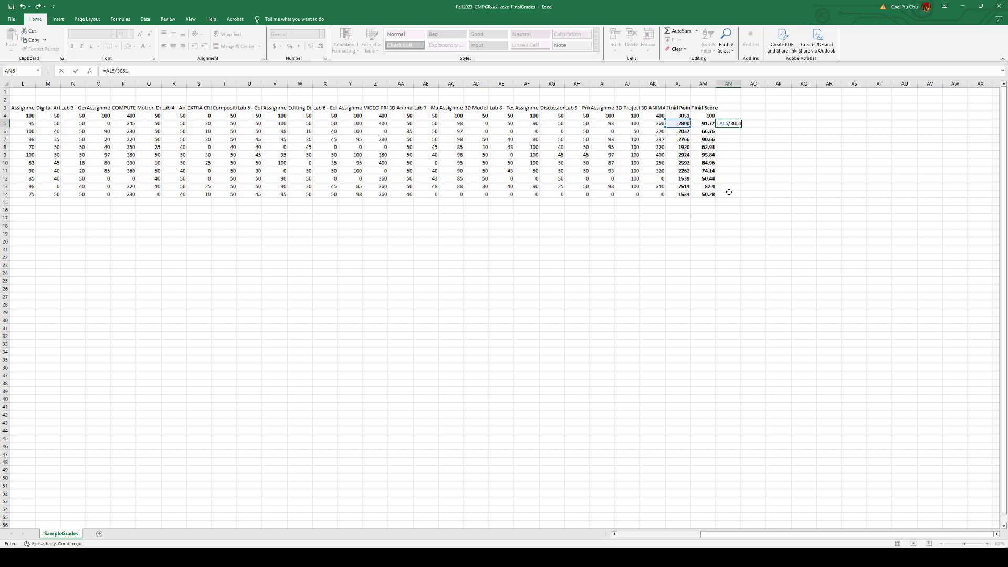
key("Return")
left_click(732, 128)
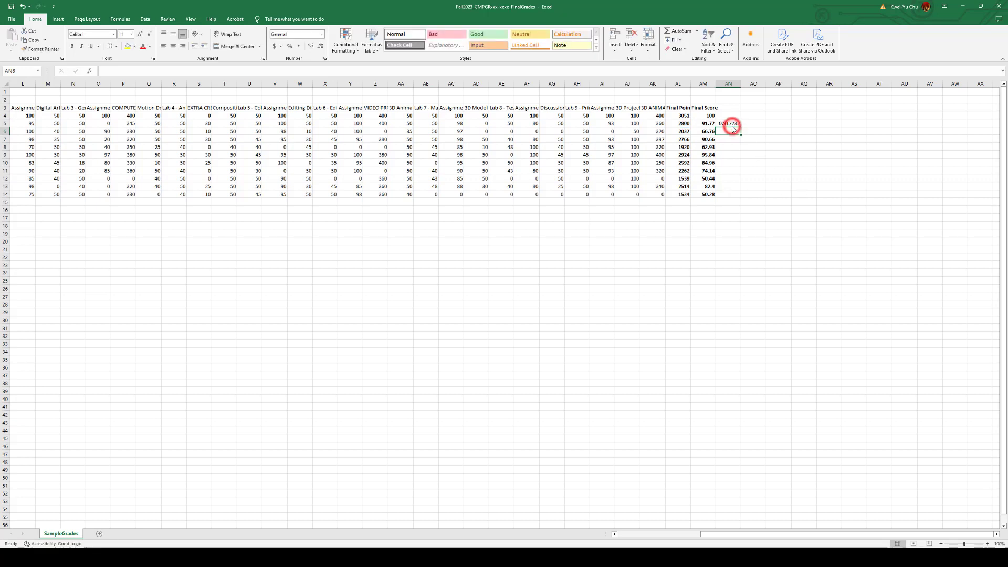
left_click(733, 124)
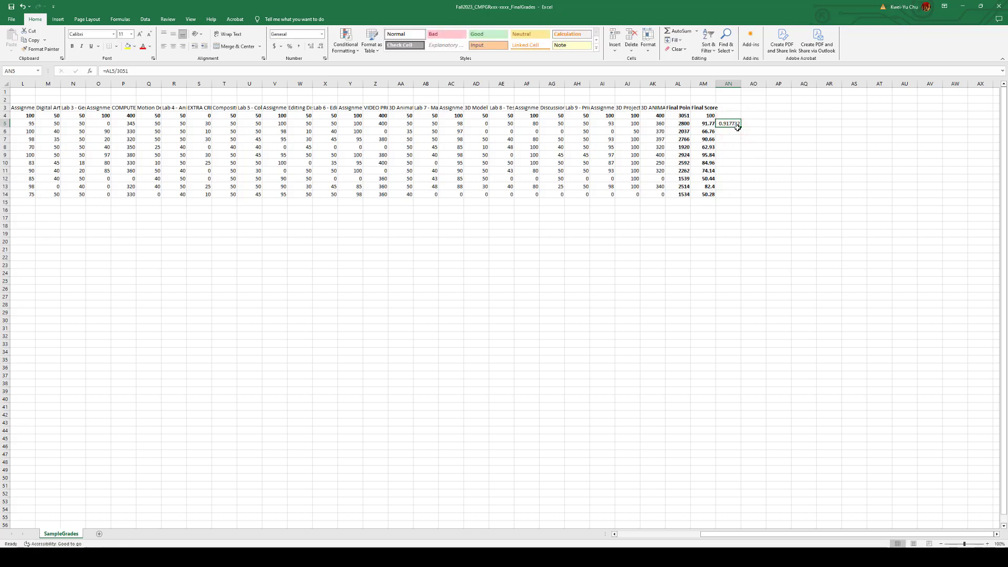
left_click(289, 46)
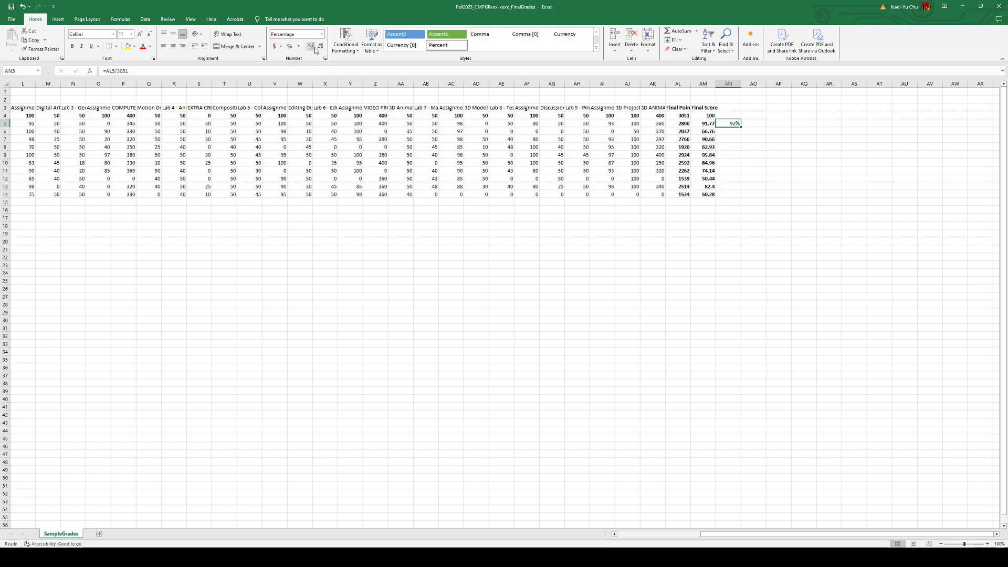
left_click(312, 47)
left_click(312, 48)
key("ctrl+c")
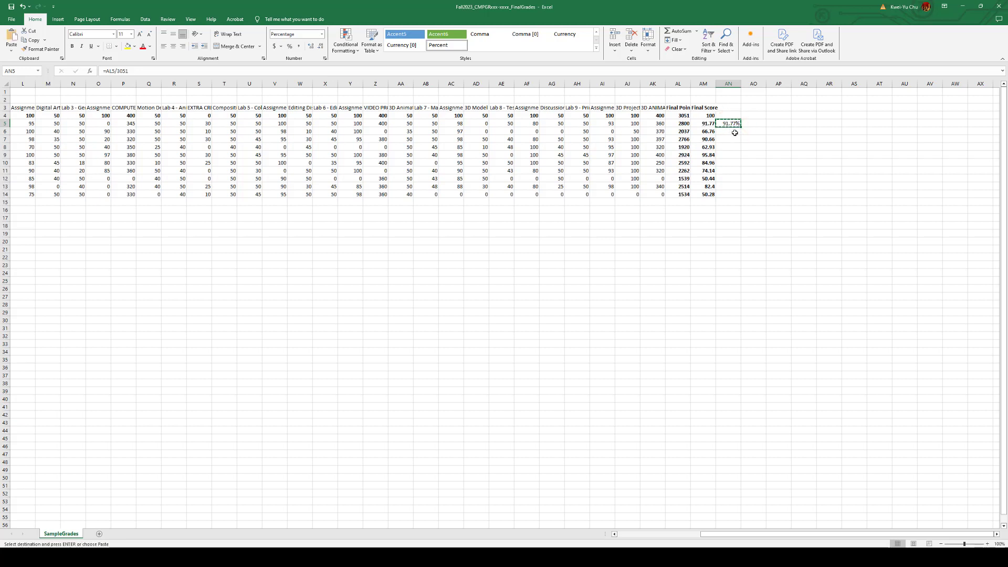
left_click_drag(735, 133, 736, 199)
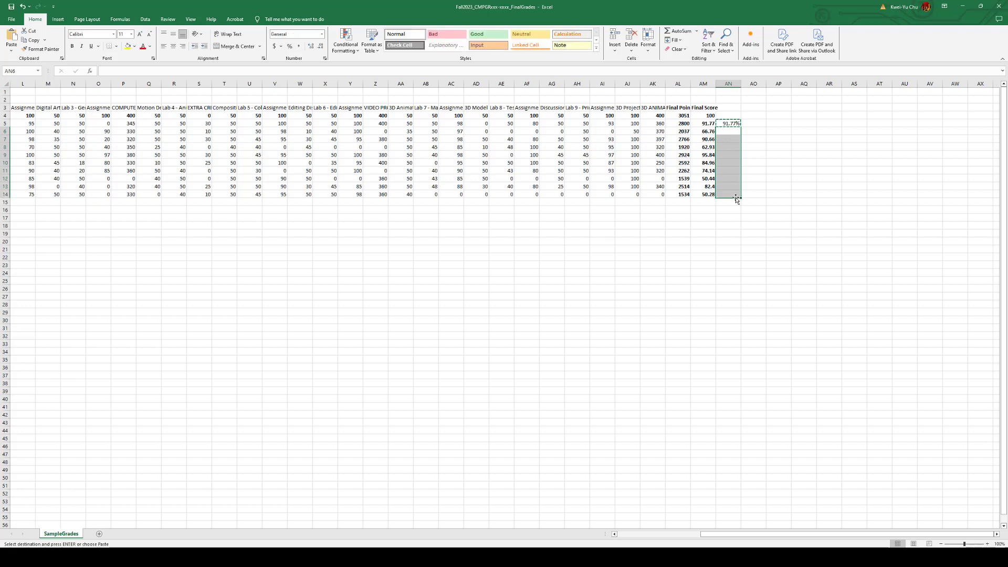
key("ctrl+v")
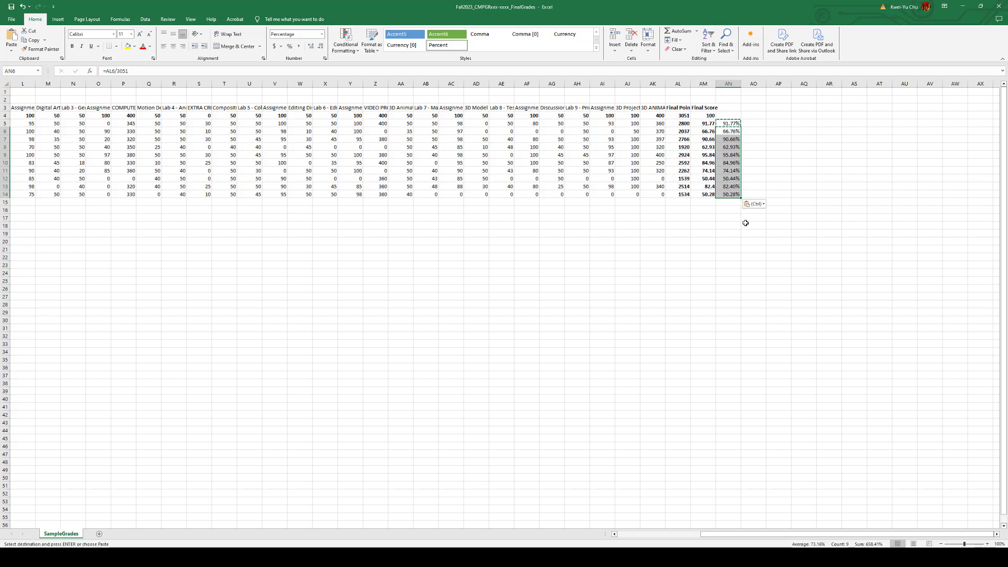
left_click(773, 137)
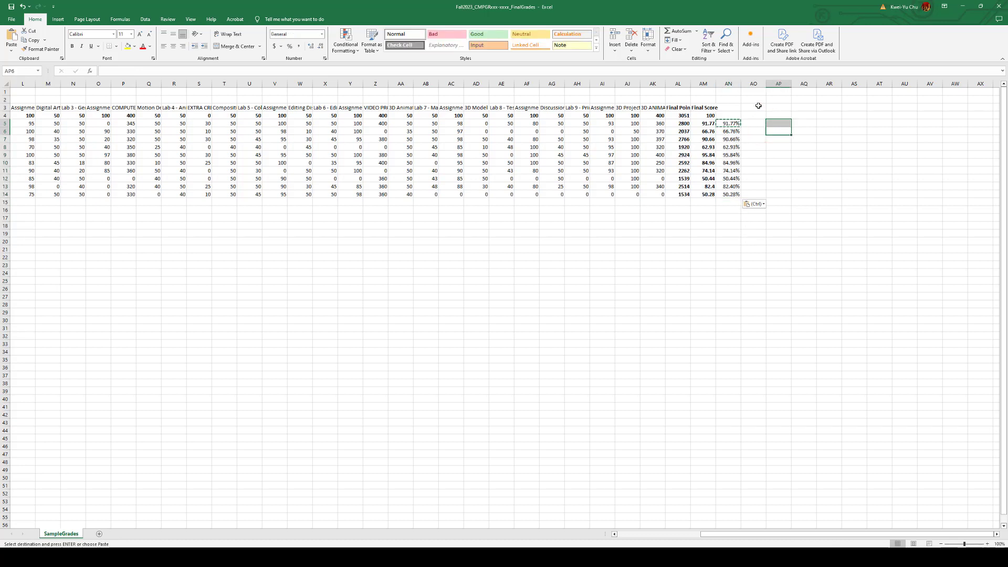
left_click_drag(758, 108, 728, 228)
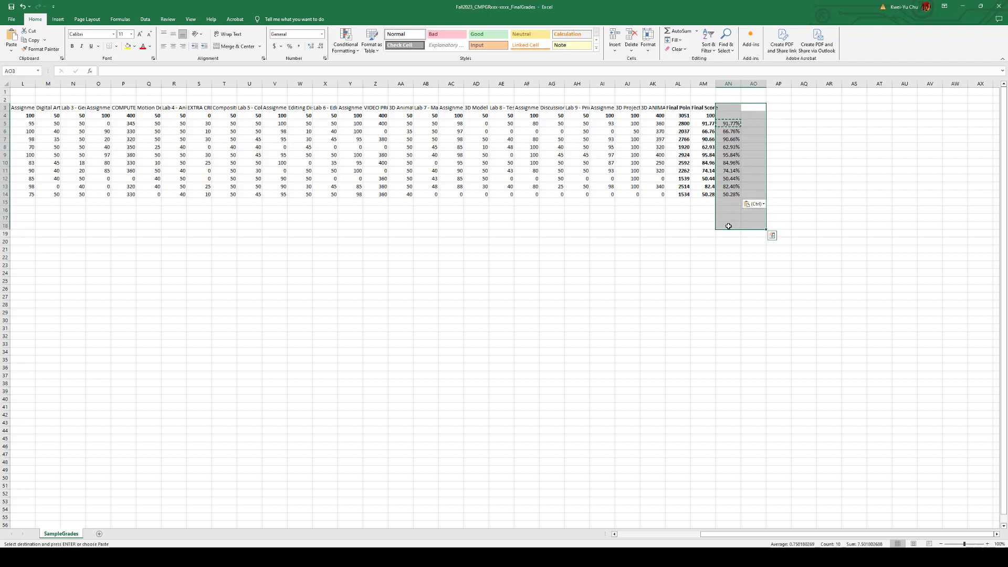
right_click(739, 145)
left_click(770, 242)
left_click(651, 257)
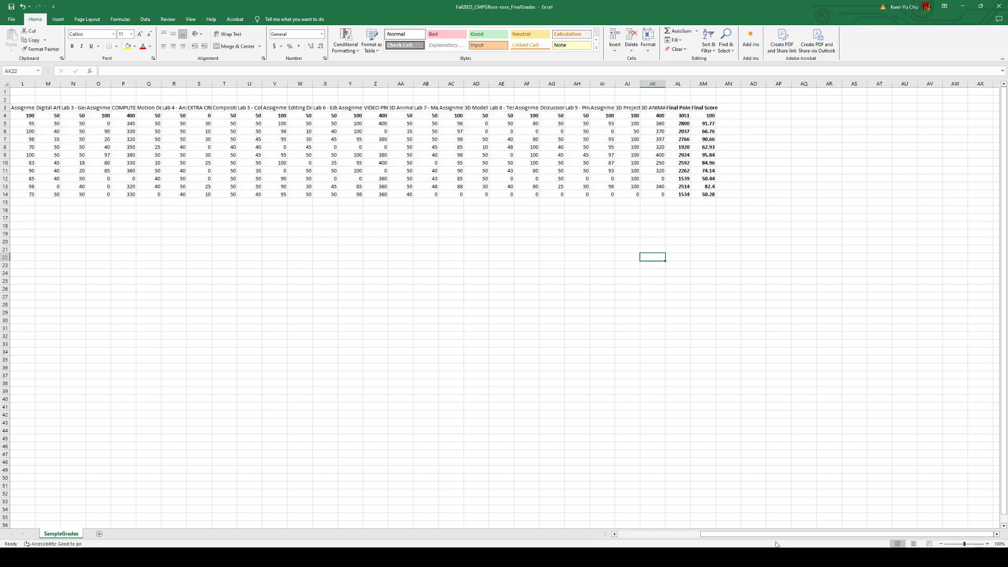
left_click_drag(779, 536, 603, 509)
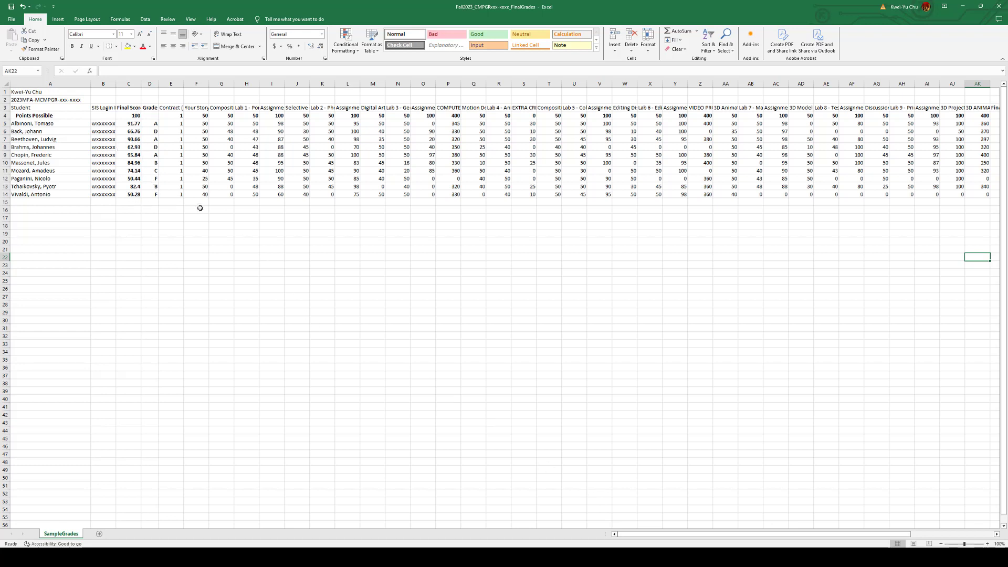
left_click_drag(752, 534, 798, 533)
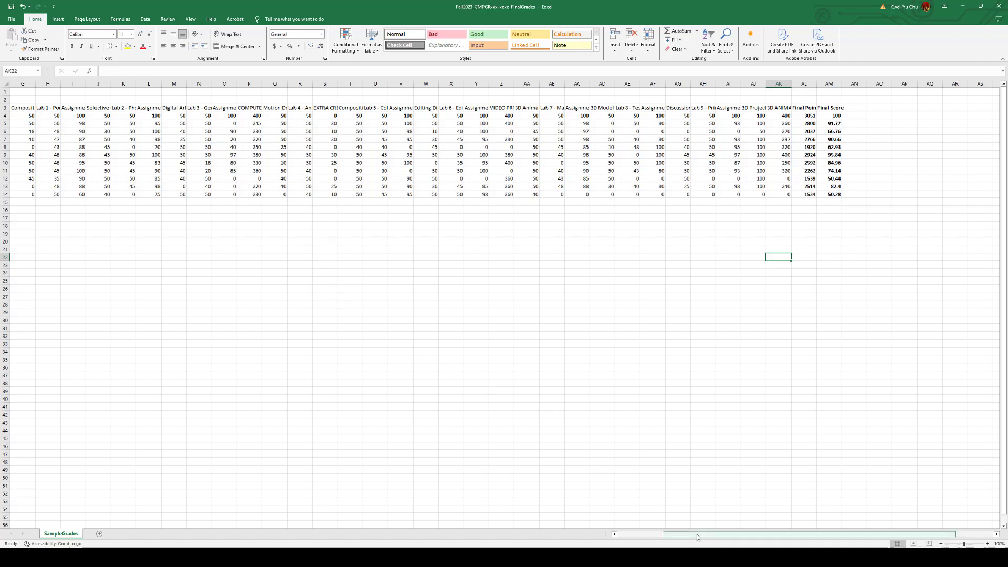
Apply Rotate Text Up to the header and points rows C3:AK4.
left_click_drag(698, 534, 658, 528)
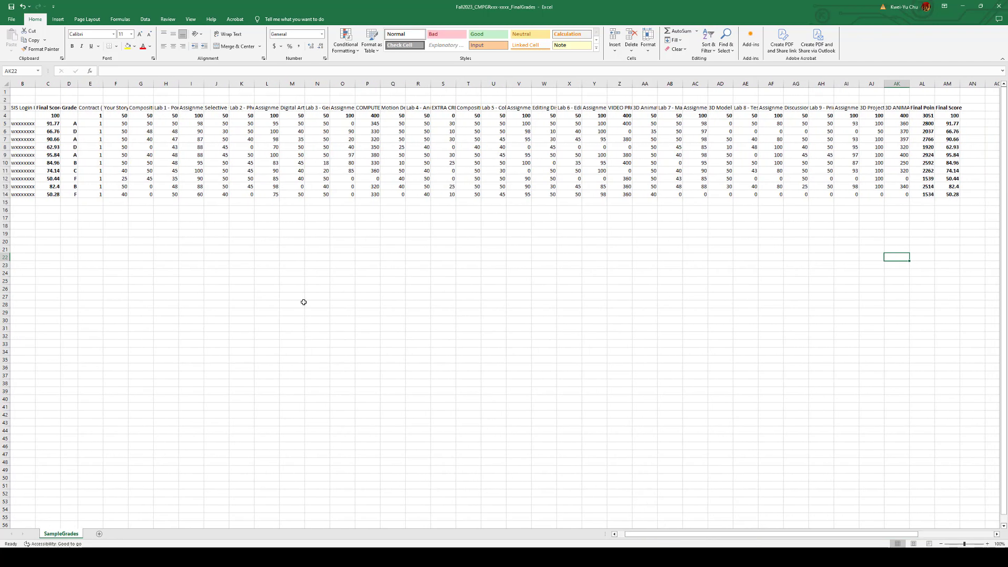
left_click(49, 108)
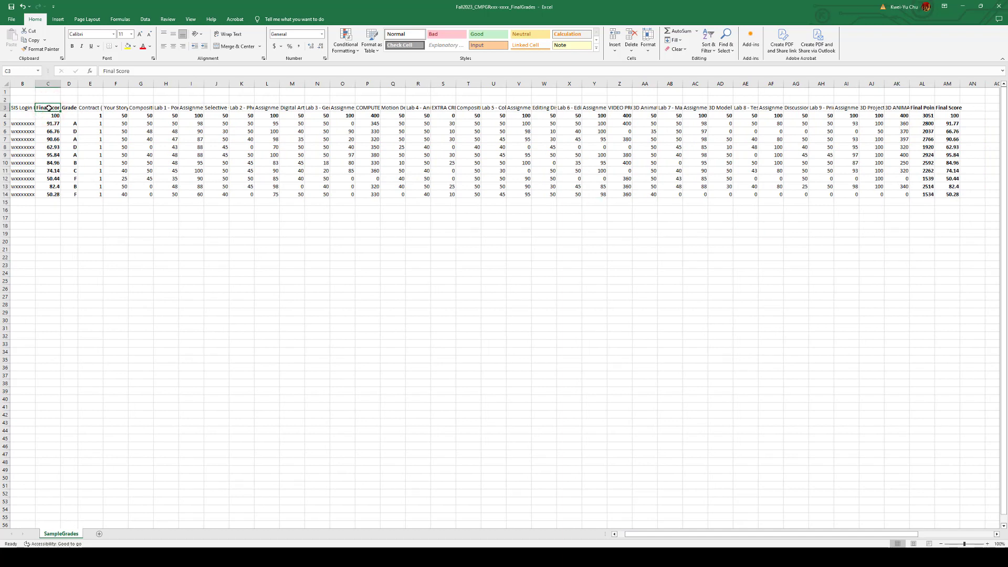
left_click_drag(49, 109, 948, 108)
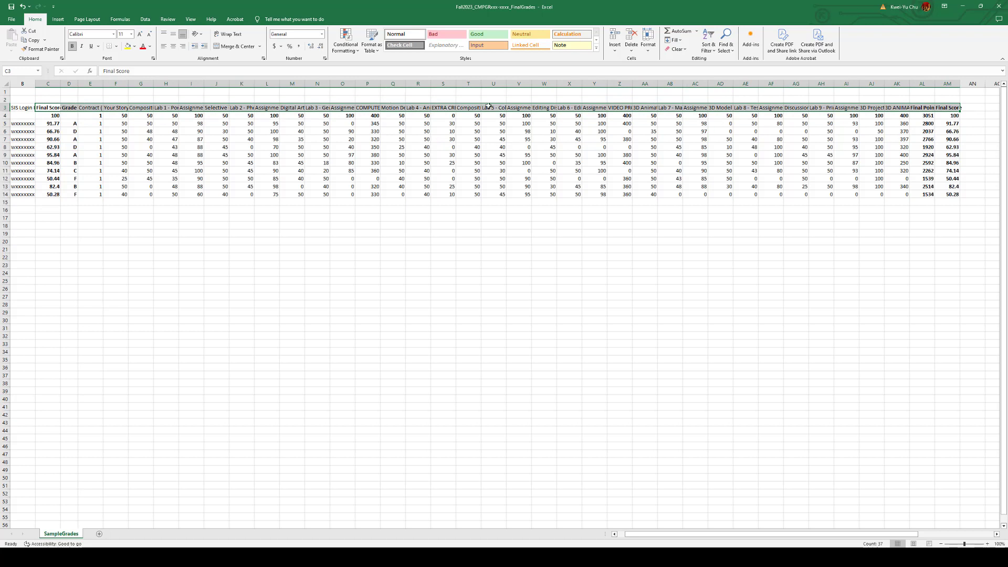
left_click(201, 36)
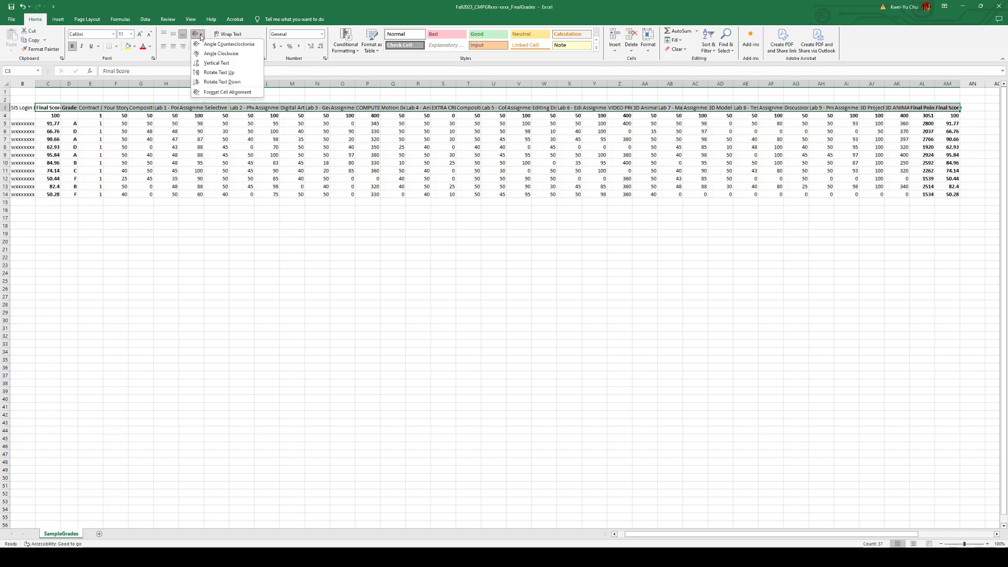
left_click(216, 73)
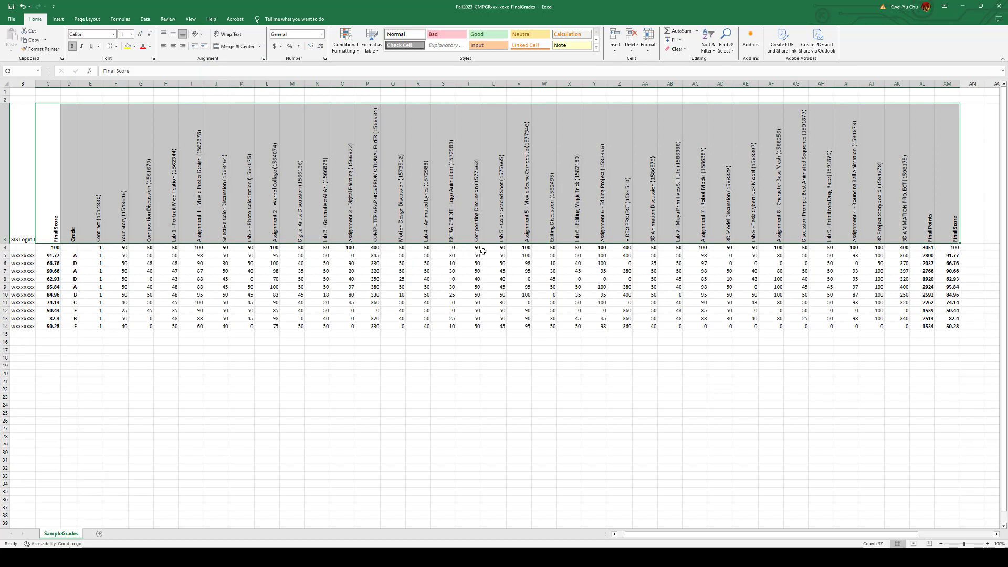
Apply All Borders to the gradebook range A1:AM14.
left_click(951, 326)
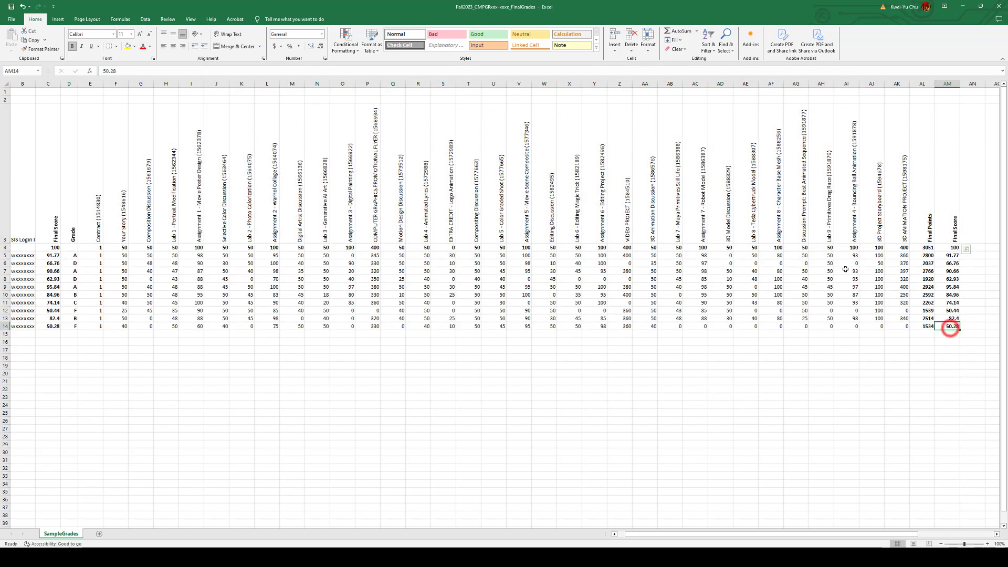
left_click_drag(950, 326, 17, 168)
left_click_drag(30, 106, 24, 90)
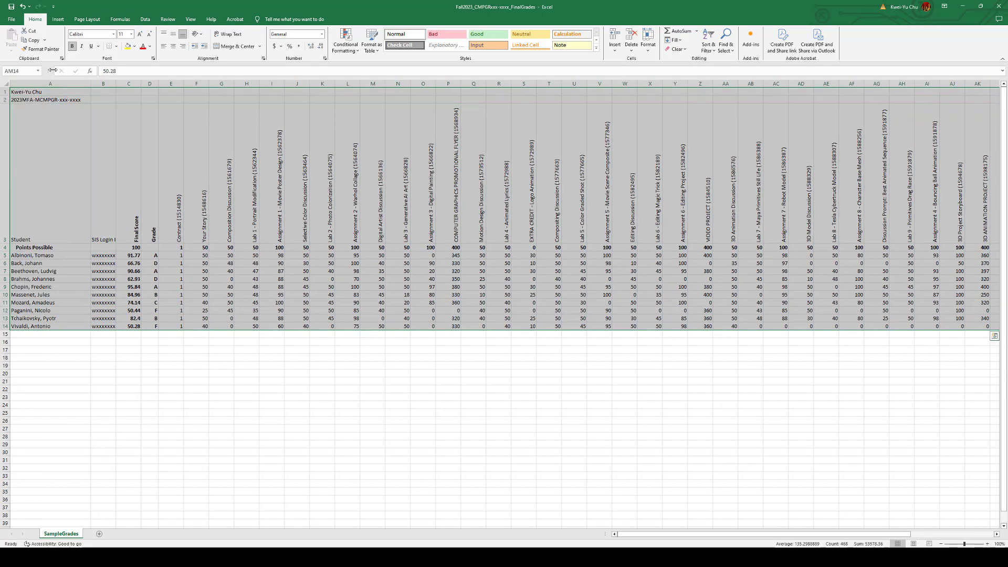
left_click(116, 47)
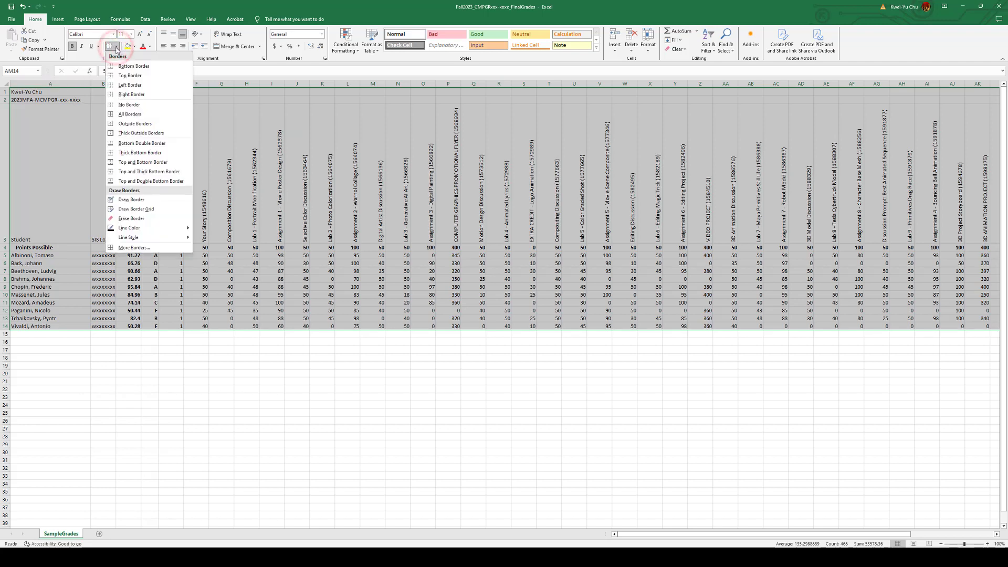
left_click(130, 114)
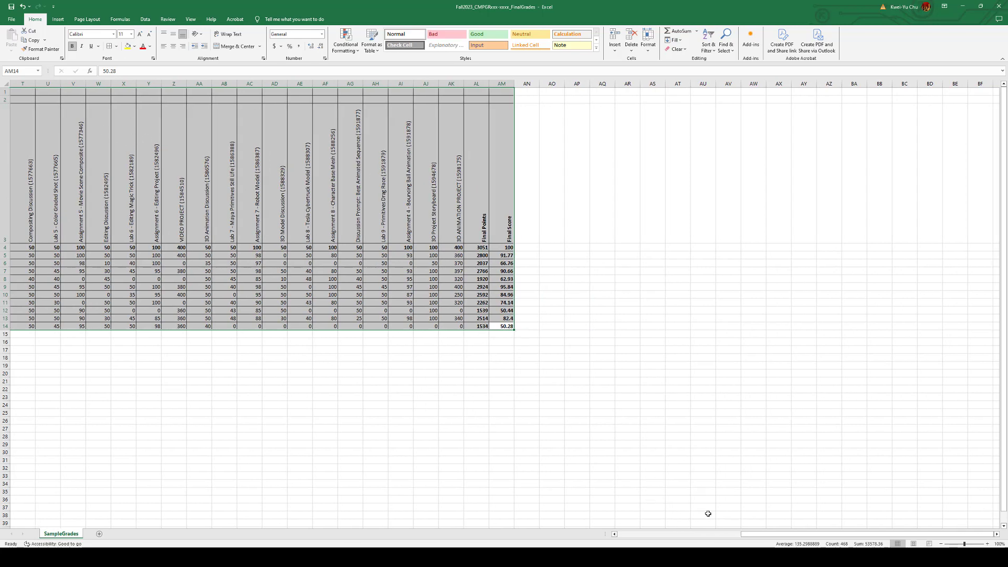
left_click_drag(768, 534, 626, 533)
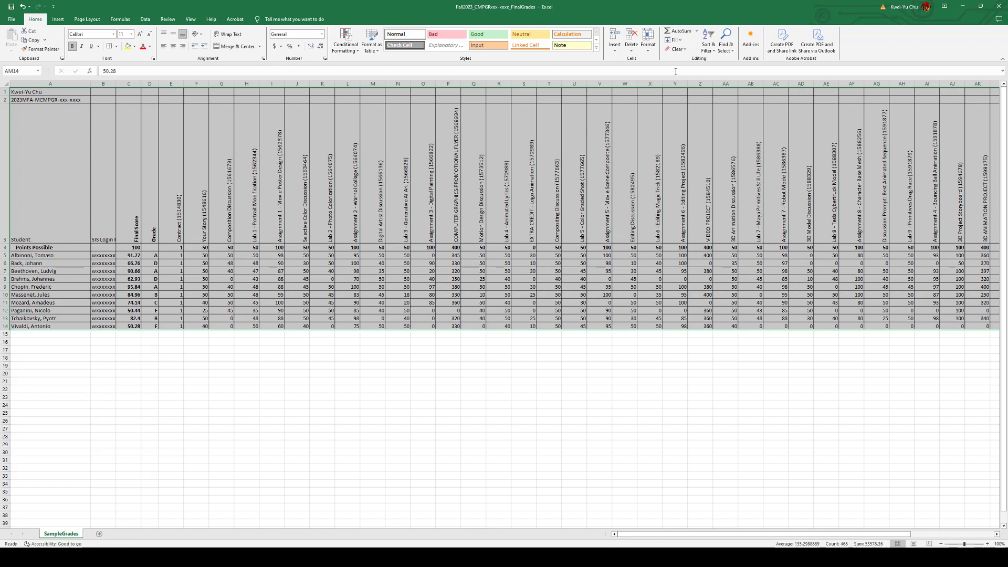
AutoFit the column widths and row heights of A1:AM14.
left_click(648, 41)
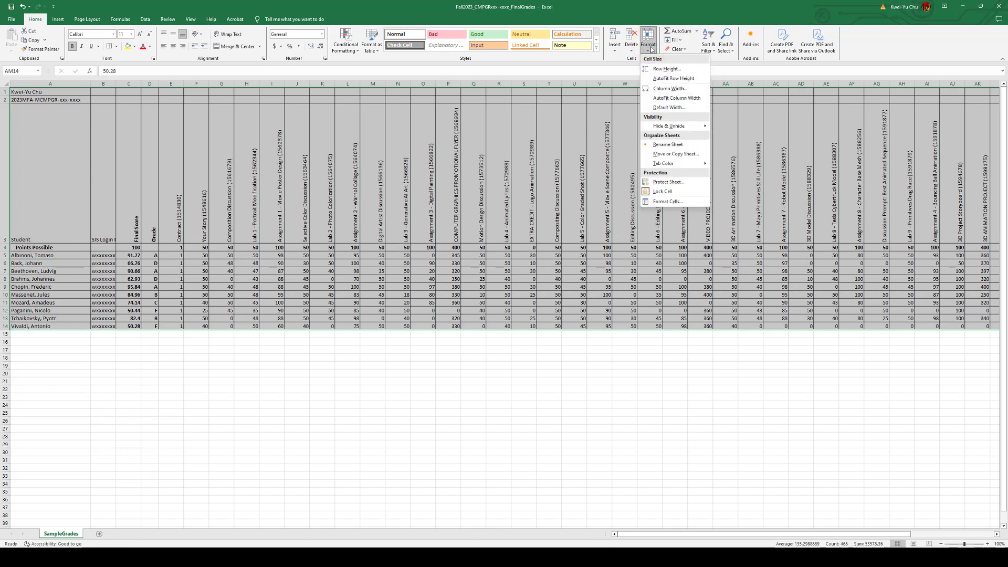
left_click(675, 98)
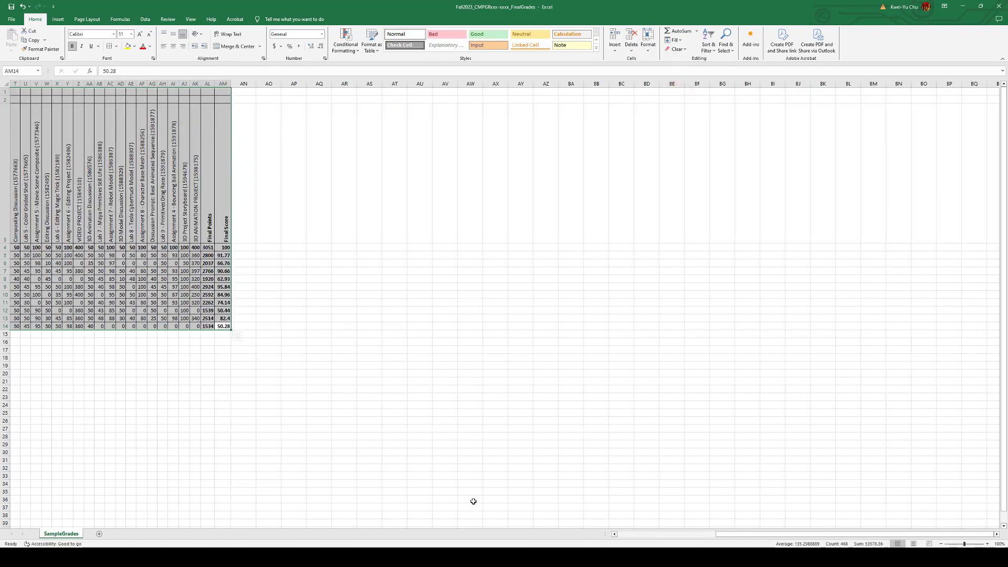
left_click_drag(743, 536, 617, 544)
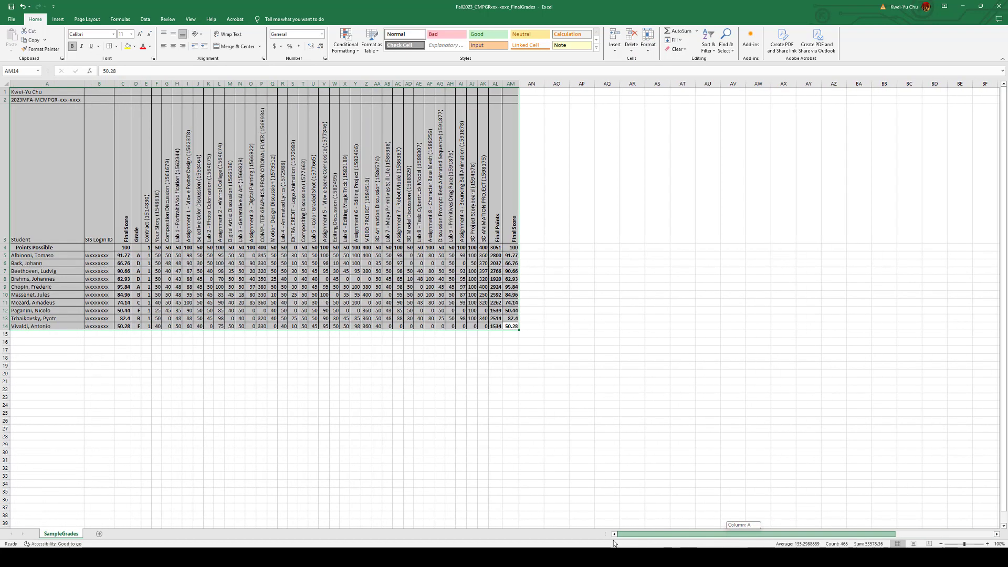
left_click(649, 42)
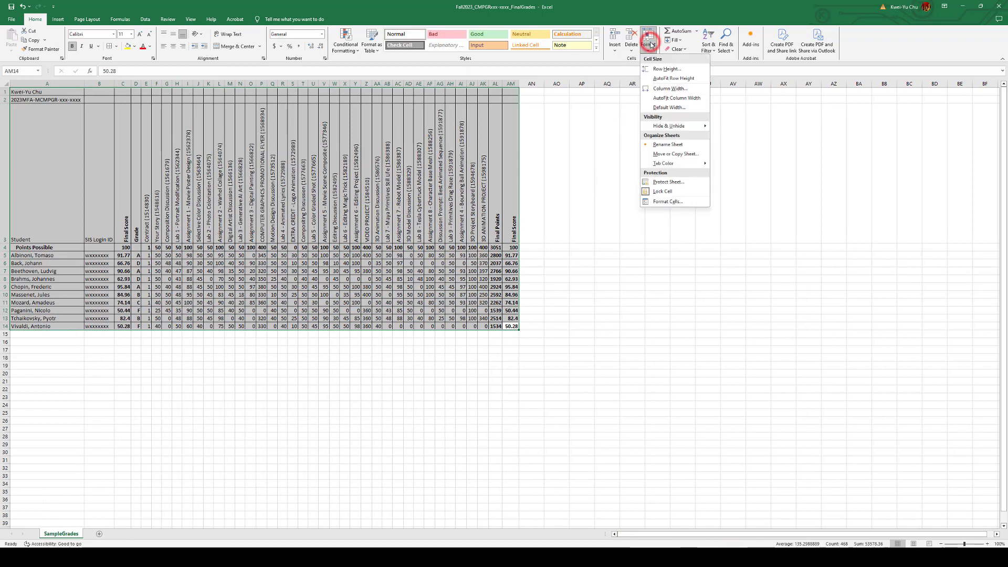
left_click(663, 79)
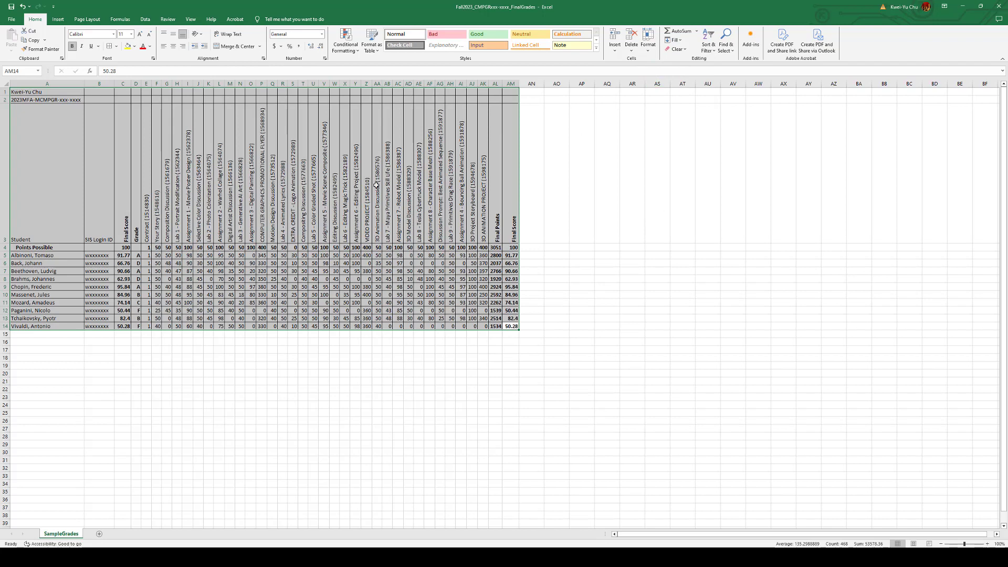
left_click(282, 419)
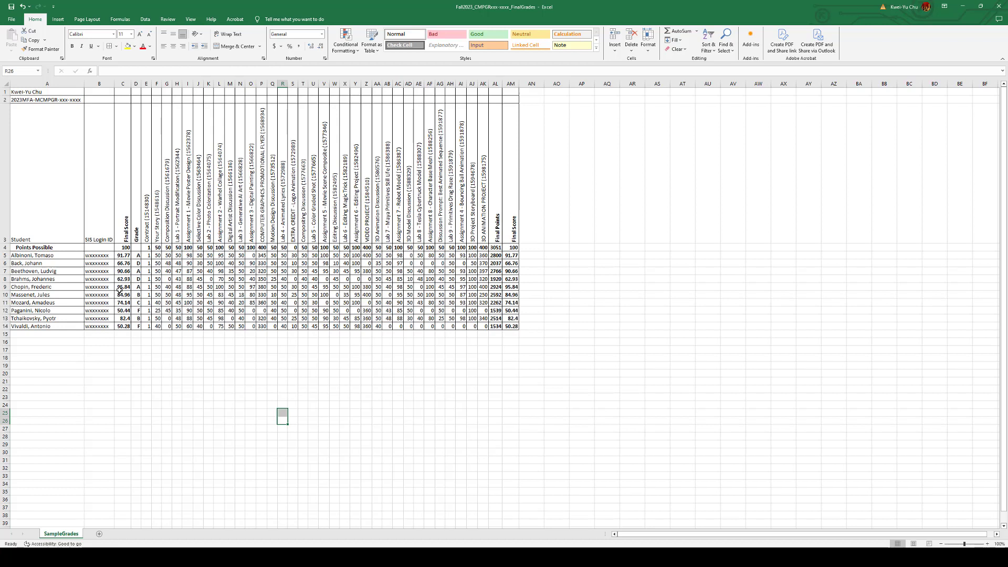
Draw a text box above the Student header and type Grade Key with Points and Grade labels.
left_click(44, 142)
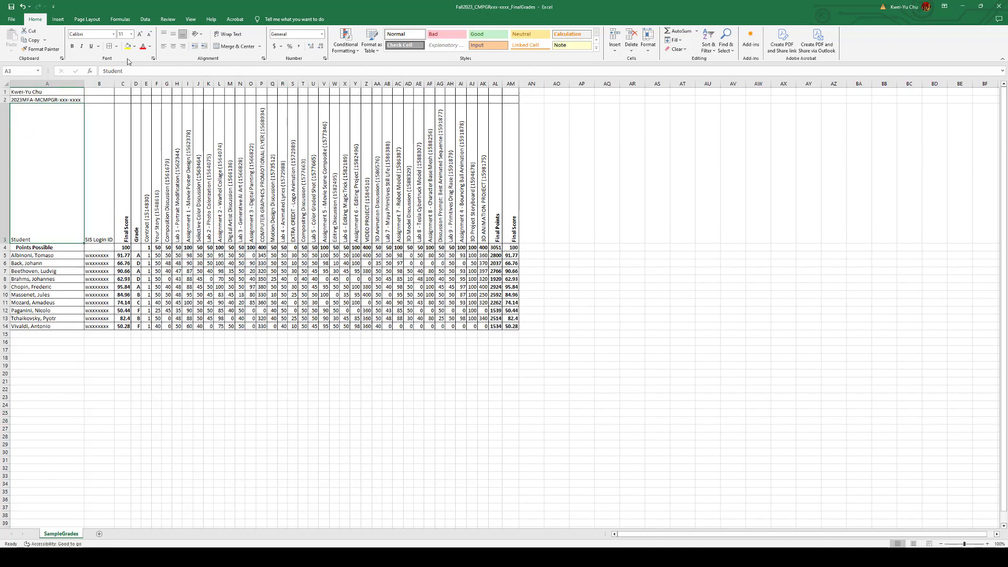
left_click(58, 20)
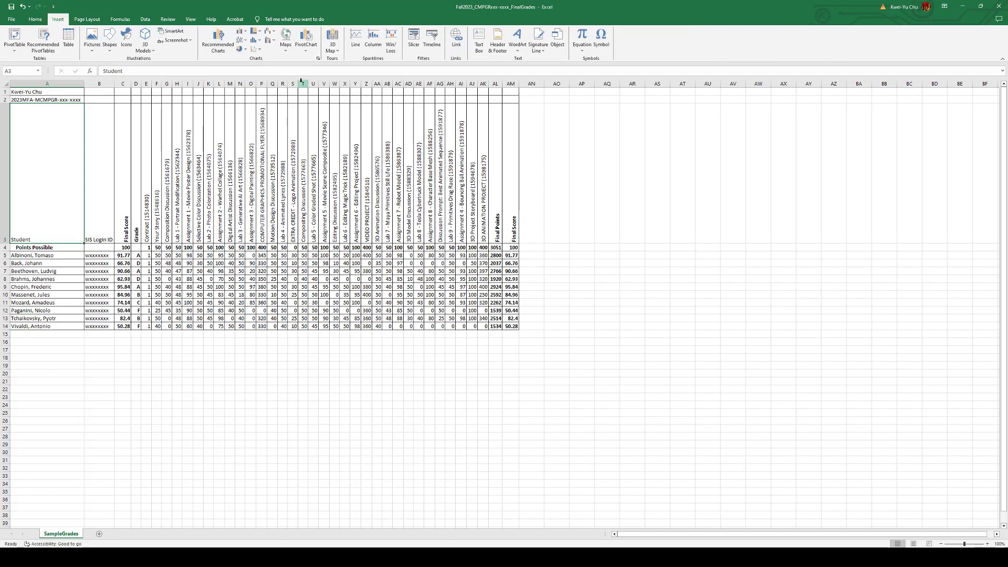
left_click(479, 40)
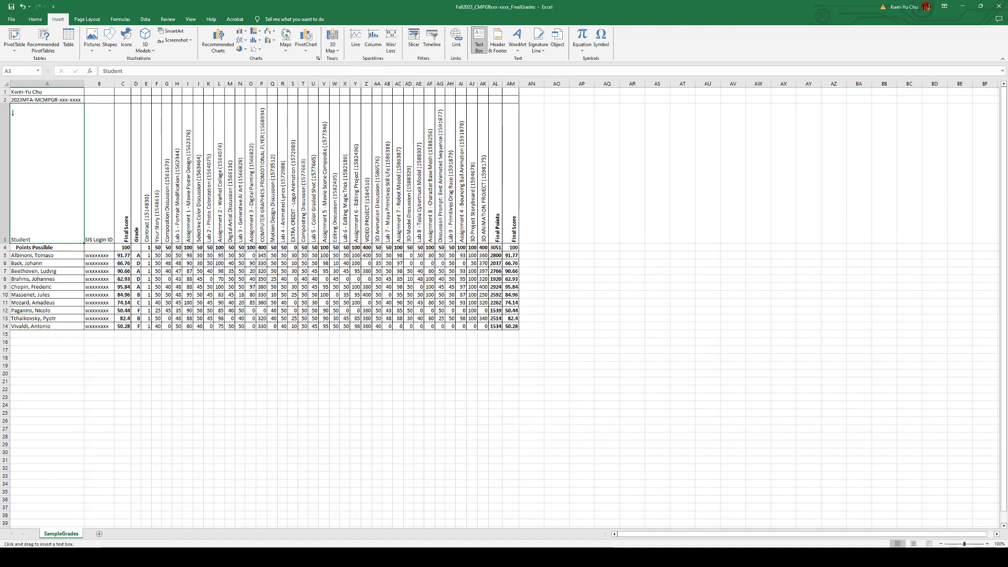
left_click_drag(11, 112, 83, 213)
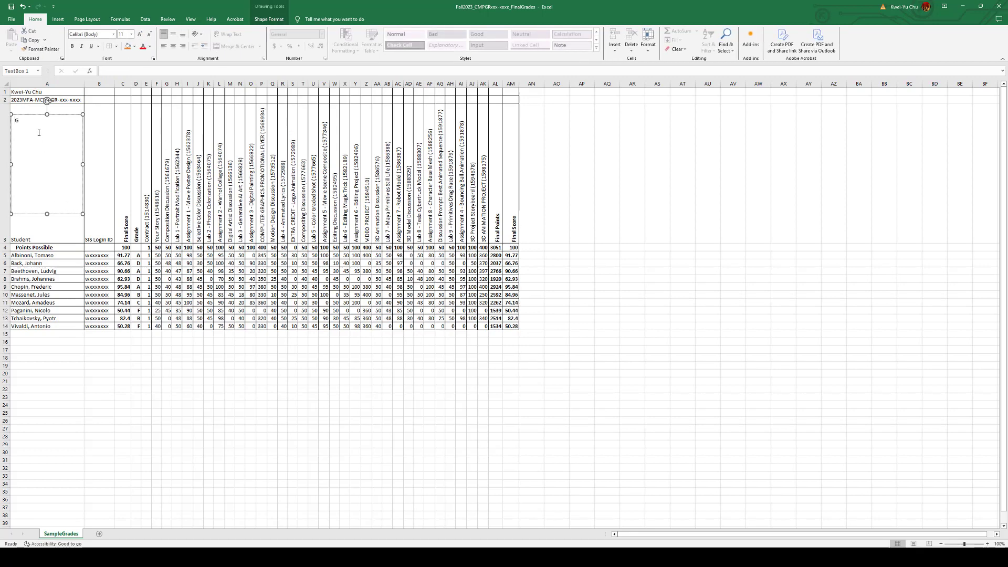
type("Grade Key  ")
type("Points")
key("Return")
type("ade Key")
Enter the 90% and 80% cutoff formulas =3051*.9 and =3051*0.8 in AO6 and AO7.
left_click(548, 262)
type("=")
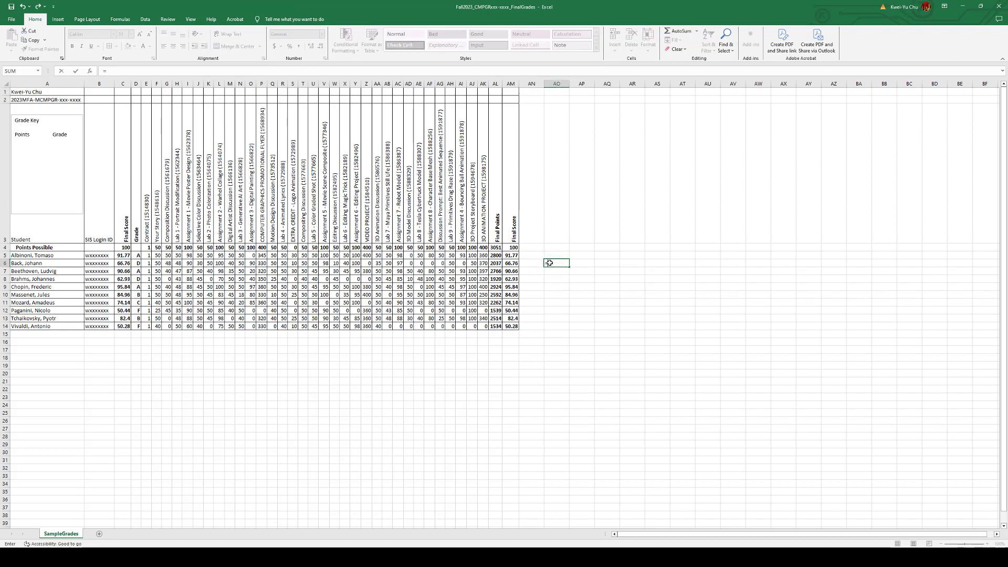
type("30")
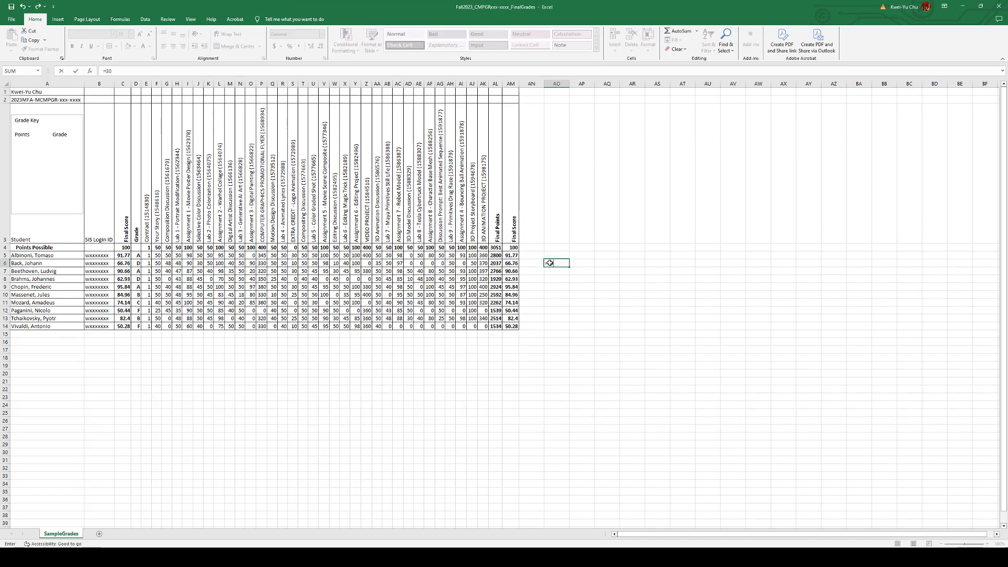
type("51 * .9")
key("Return")
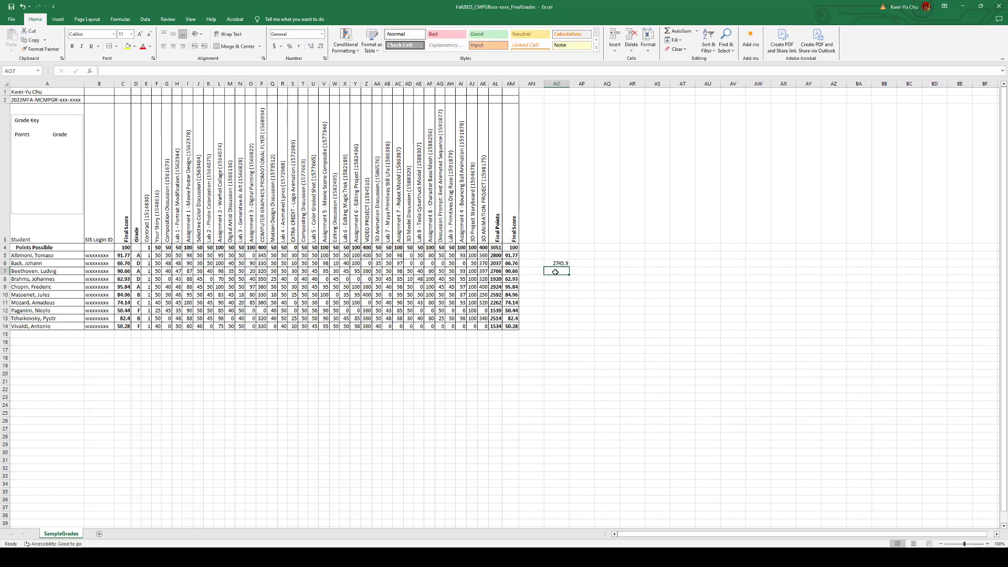
type("+3")
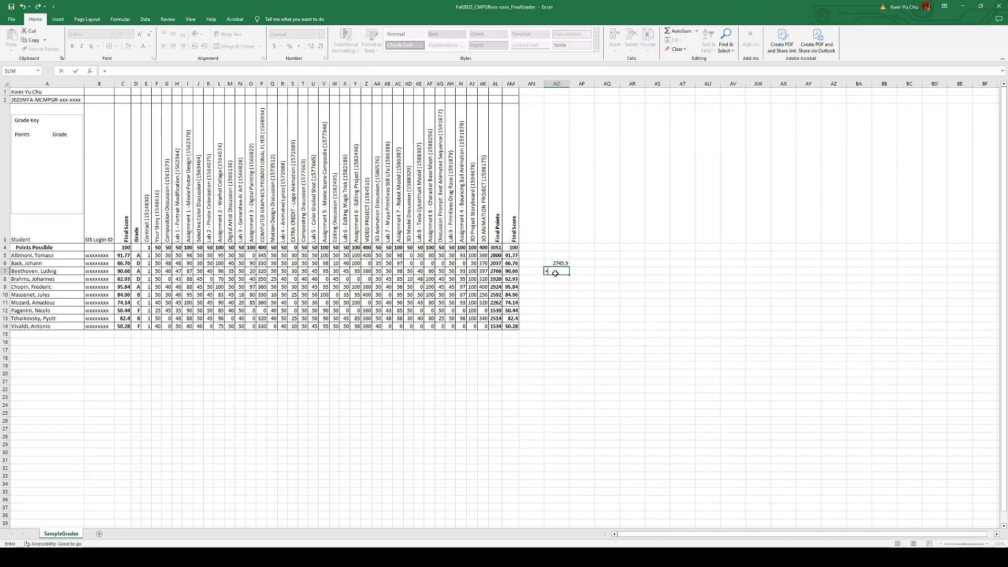
key("BackSpace")
key("BackSpace")
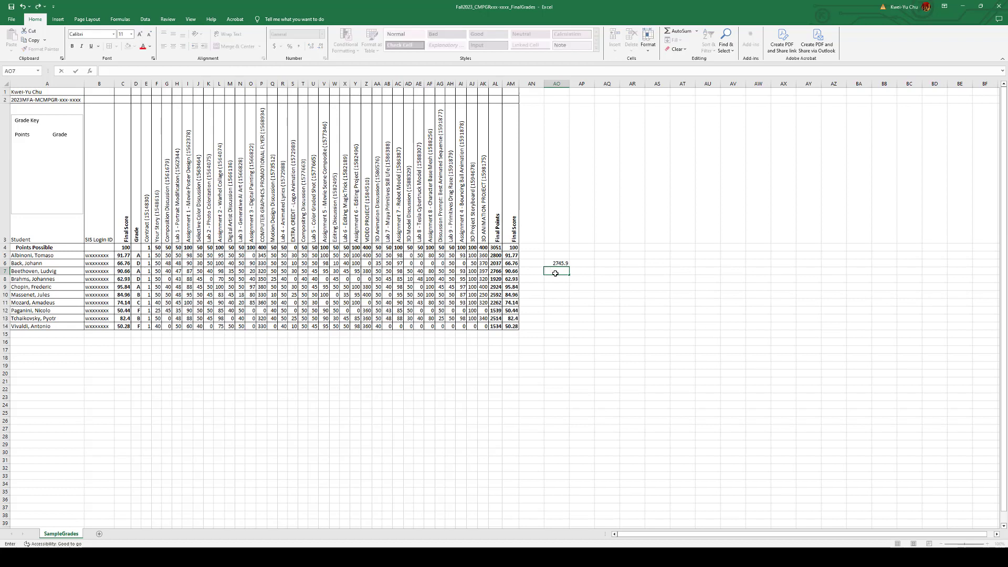
key("BackSpace")
type("=3051")
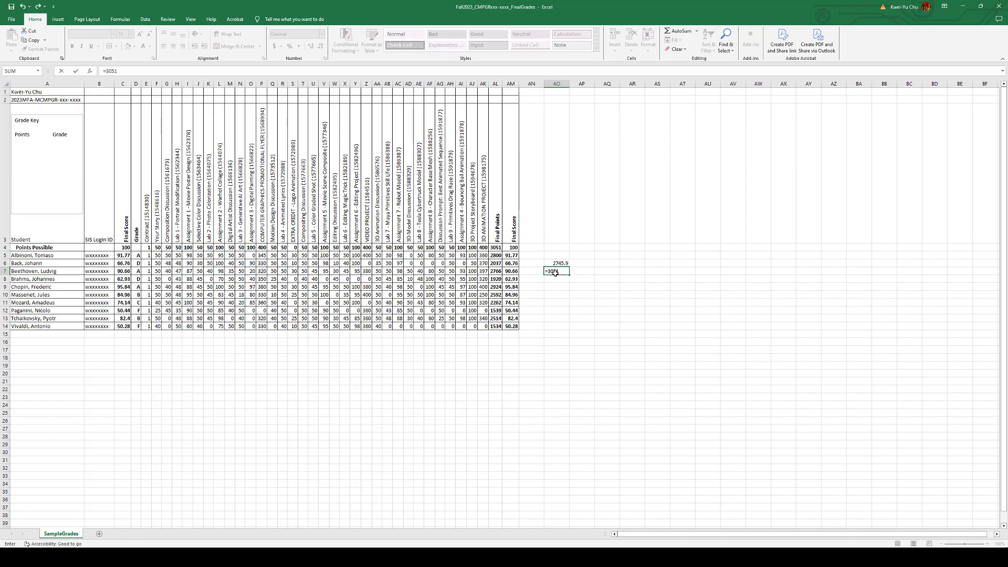
type(" *0.8")
key("Return")
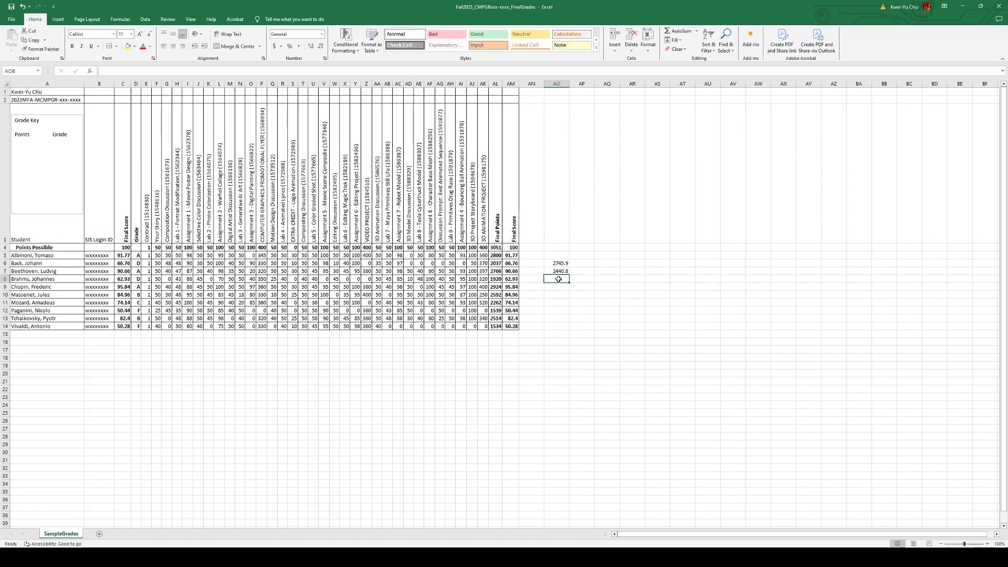
Enter the 70% and 60% cutoff formulas =3051*.7 and =3051*.6 in AO8 and AO9.
left_click(558, 280)
type("3051")
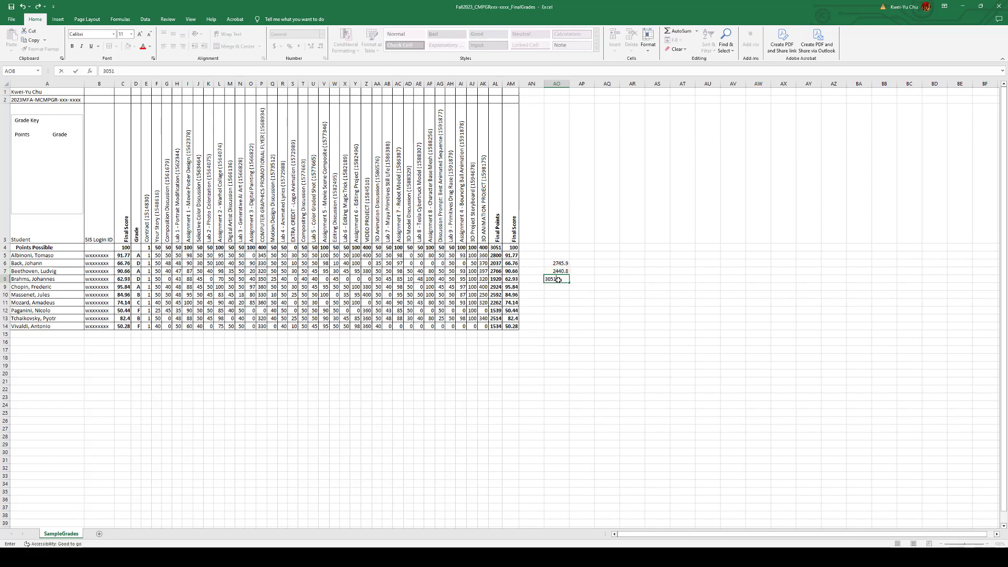
type(" * .7")
key("Return")
left_click(552, 280)
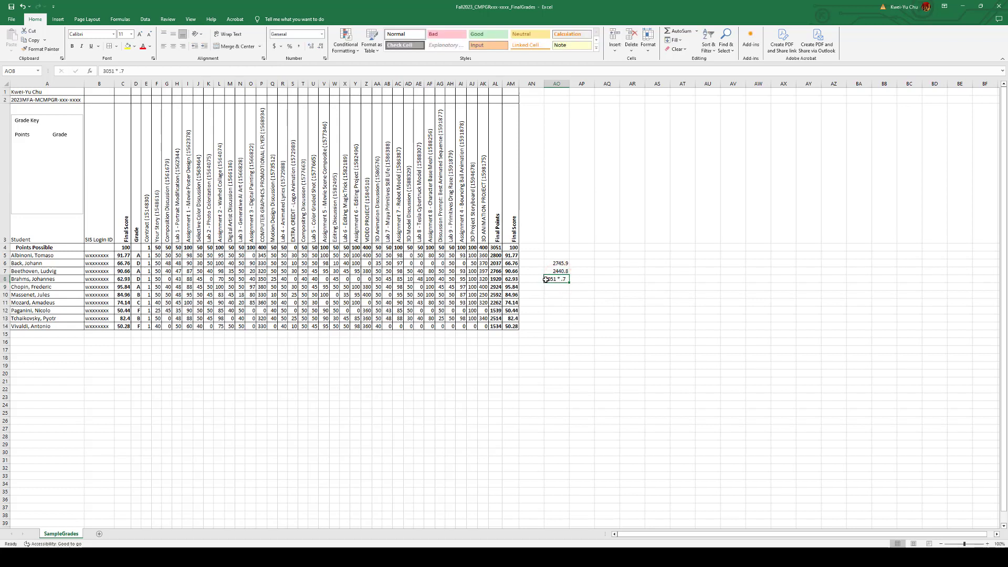
double_click(546, 279)
type("=")
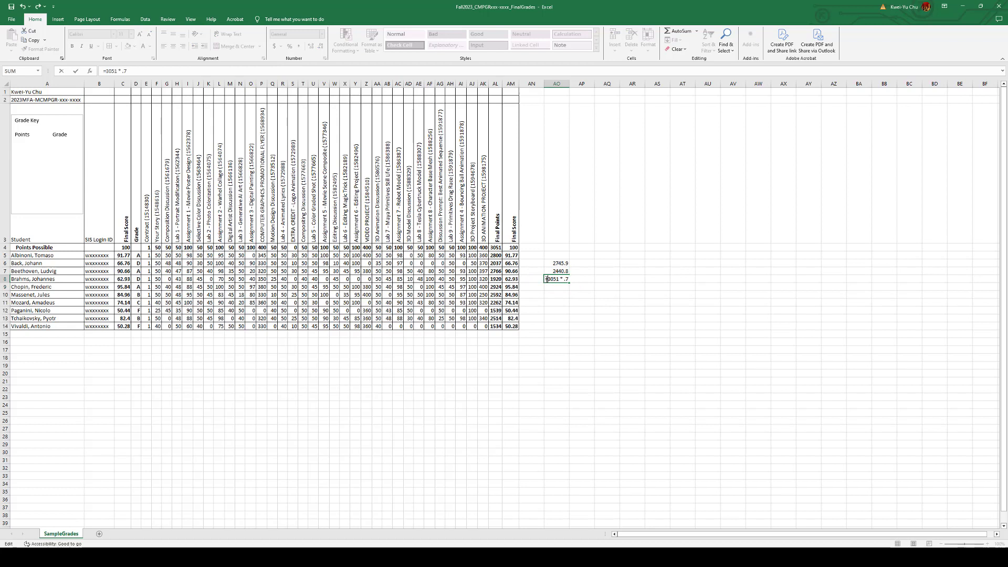
key("Return")
left_click(552, 285)
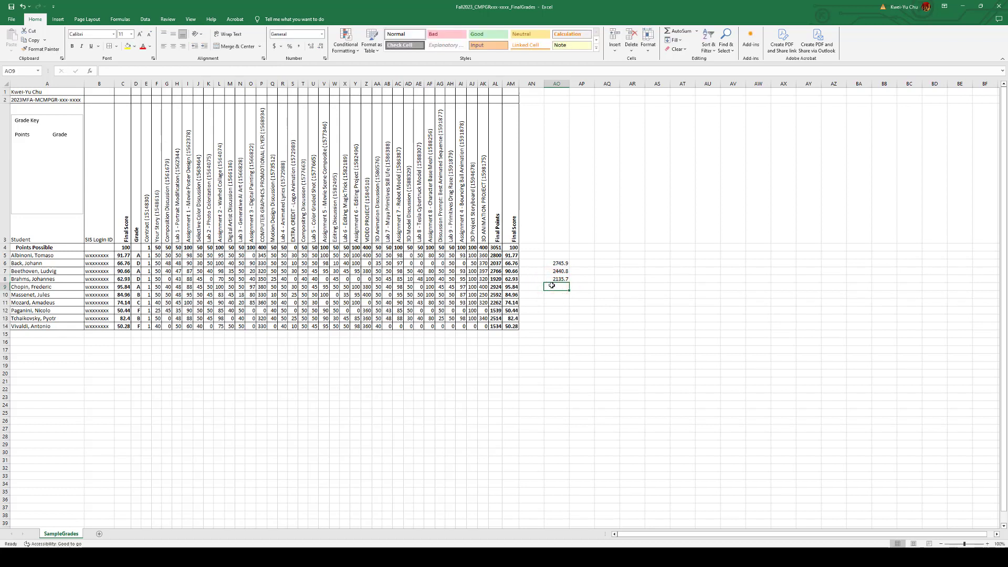
type("=3051")
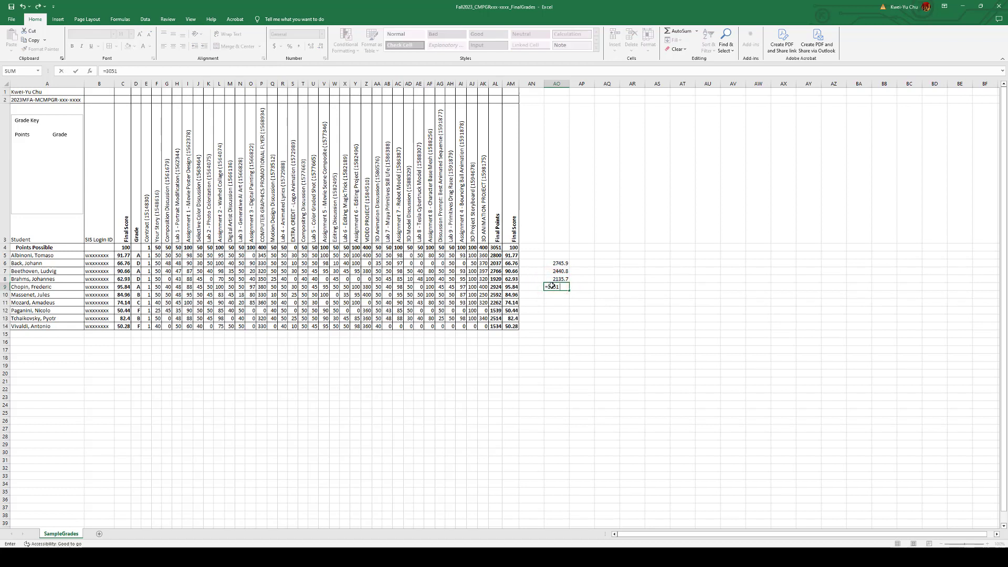
type(" * .6")
key("Return")
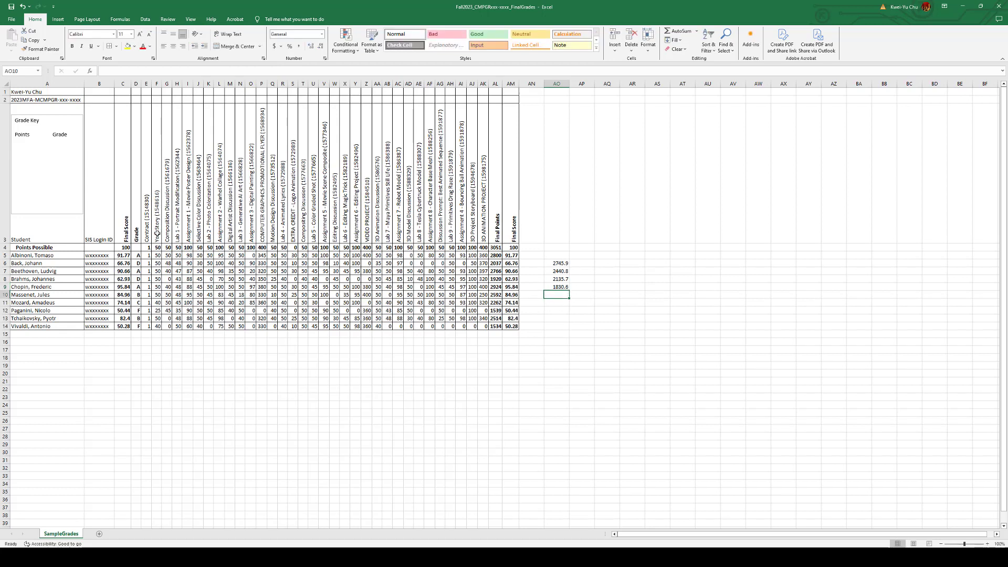
left_click(31, 144)
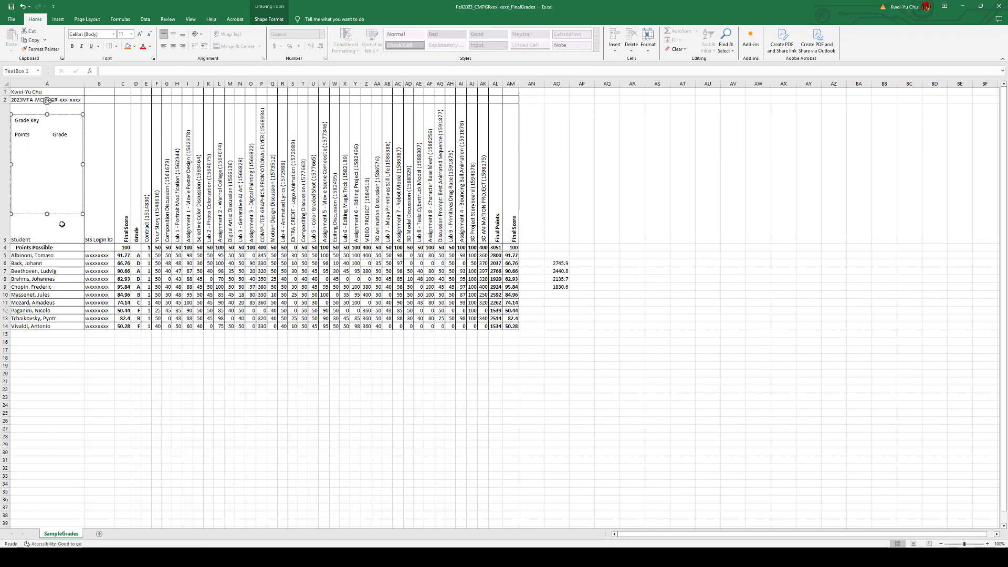
Add 'Above 2746' with grade A as the first line of the Grade Key.
type("Above")
type("2746")
key("Tab")
type("A")
left_click(24, 148)
key("Return")
key("BackSpace")
left_click(62, 149)
Check the B cutoff in AO7 and start the next Grade Key range at 2441.
left_click(559, 271)
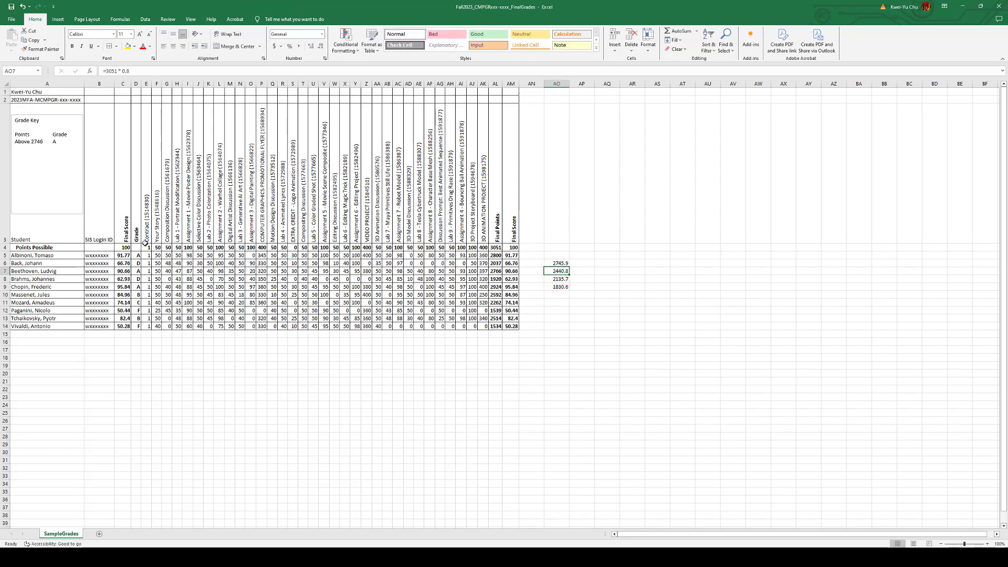
left_click(33, 152)
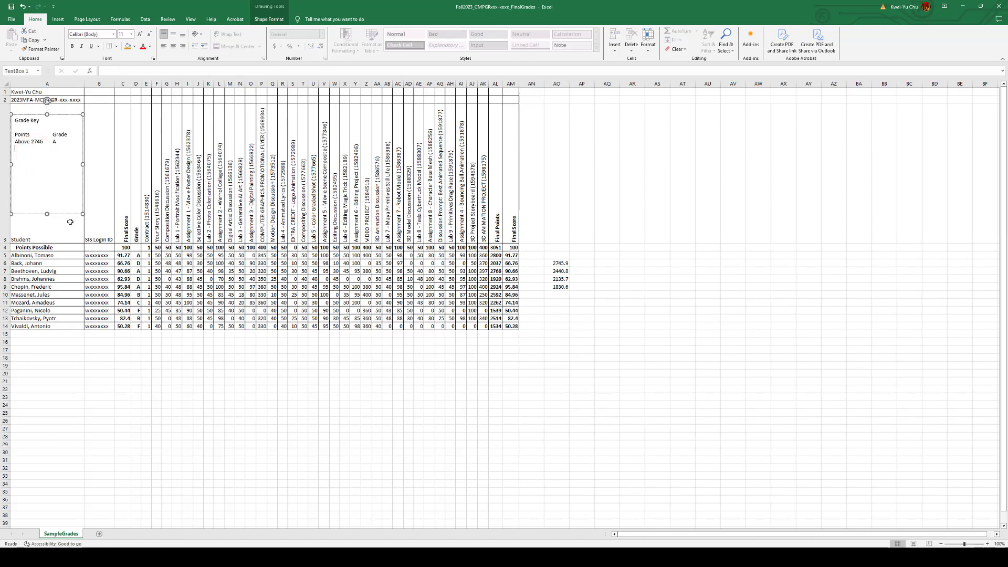
type("2441-")
left_click_drag(71, 134, 53, 139)
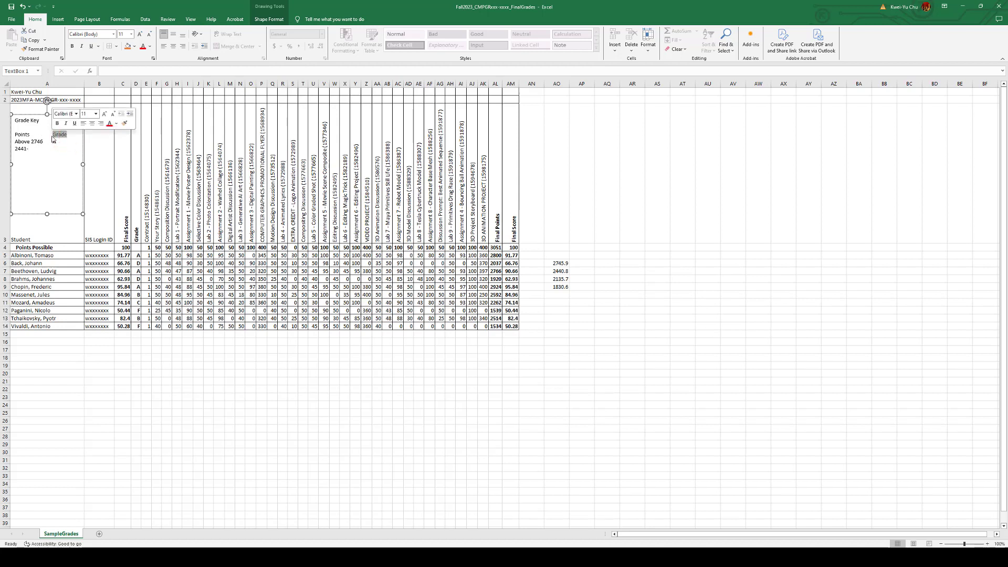
Try moving Grade before Points in the key header, then undo it.
key("ctrl+x")
left_click(16, 135)
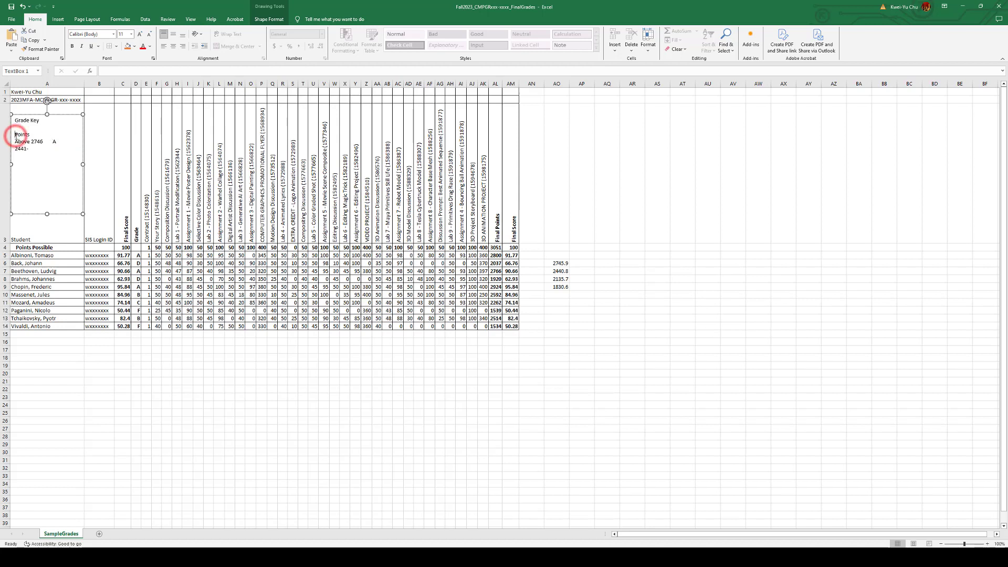
key("ctrl+v")
key("Tab")
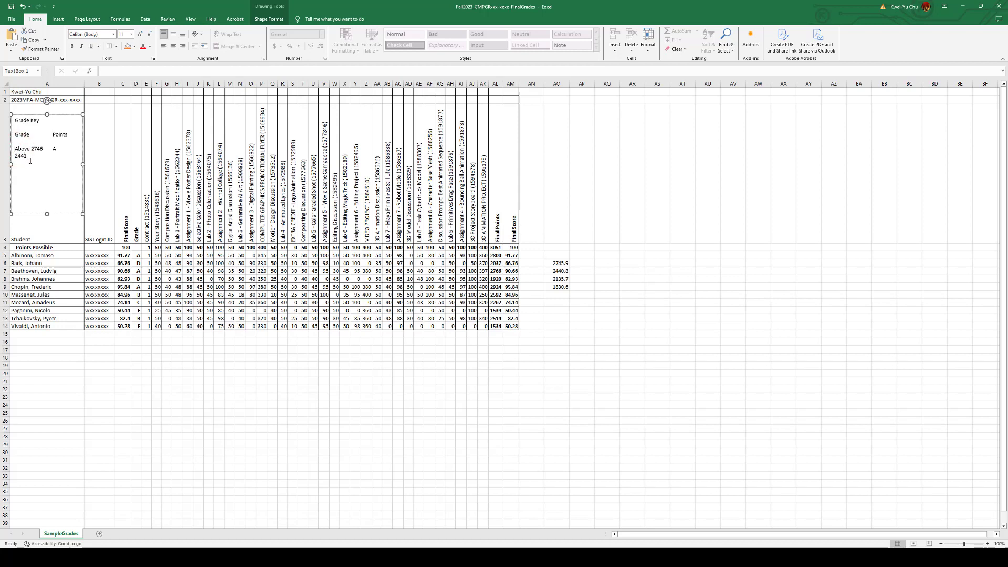
key("ctrl+z")
key("ctrl+z")
key("ctrl+z")
Type the remaining Grade Key ranges, including 1831-2135 for D and 1830 or below.
left_click(36, 152)
type("136")
type("-244")
type("8")
key("BackSpace")
key("BackSpace")
type("1831")
type("-2135\tD ")
type("Below")
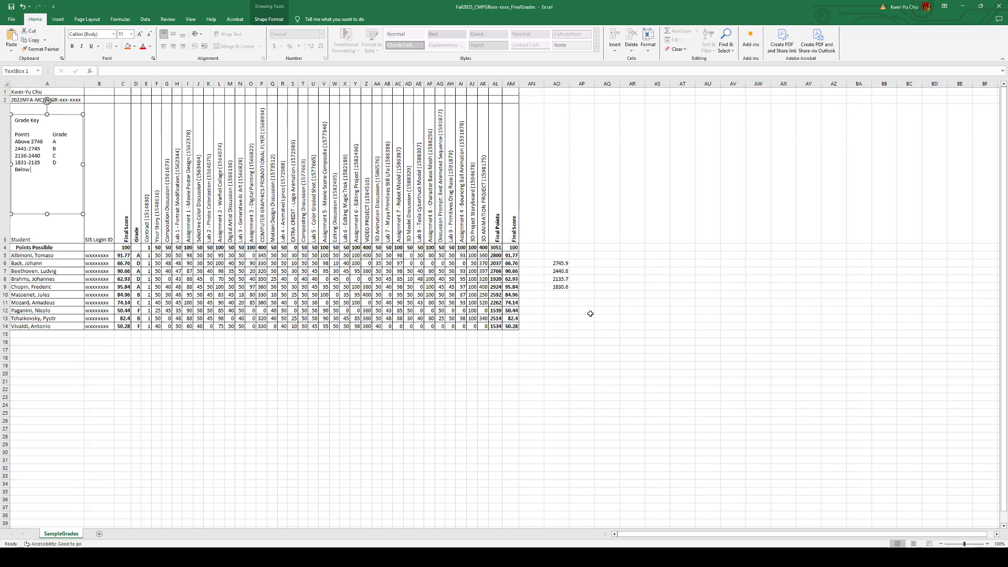
type(" 1830")
key("BackSpace")
key("BackSpace")
key("BackSpace")
key("BackSpace")
key("BackSpace")
key("BackSpace")
key("BackSpace")
key("BackSpace")
key("BackSpace")
key("BackSpace")
key("BackSpace")
type("or below")
Shorten the Grade Key box to fit its text and clear the scratch cutoffs in AO6:AO9.
left_click_drag(46, 212, 50, 185)
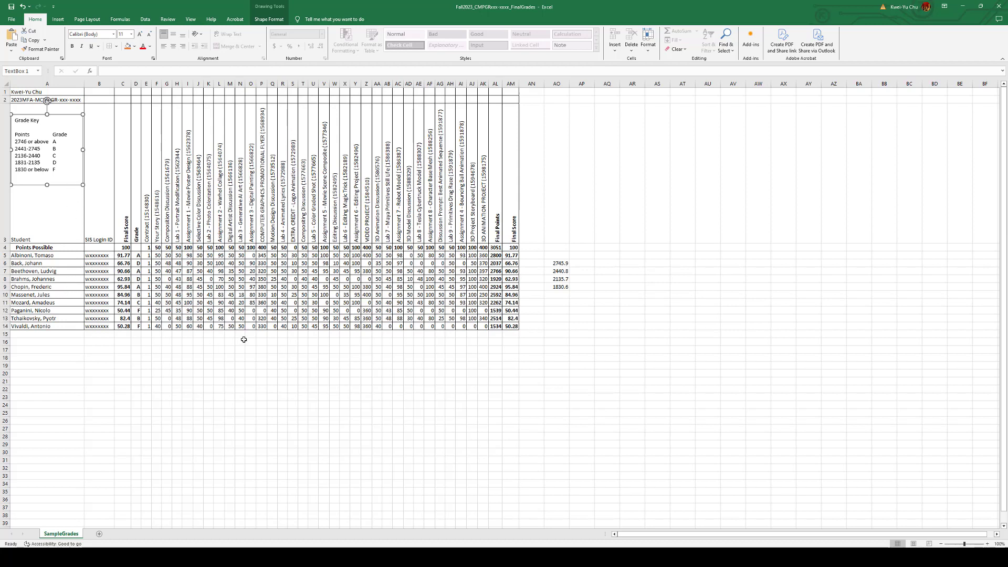
left_click_drag(557, 263, 559, 286)
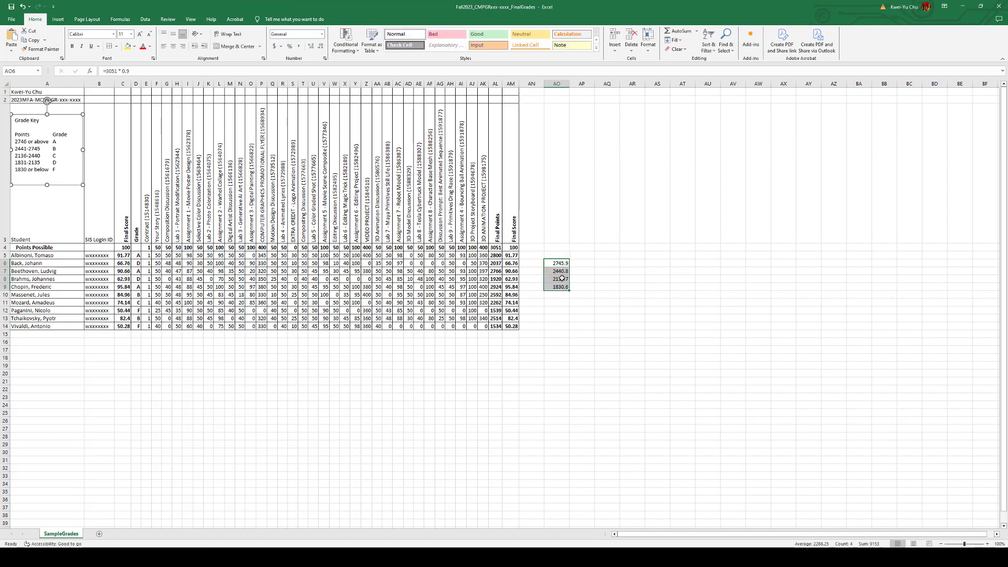
right_click(562, 278)
left_click(607, 371)
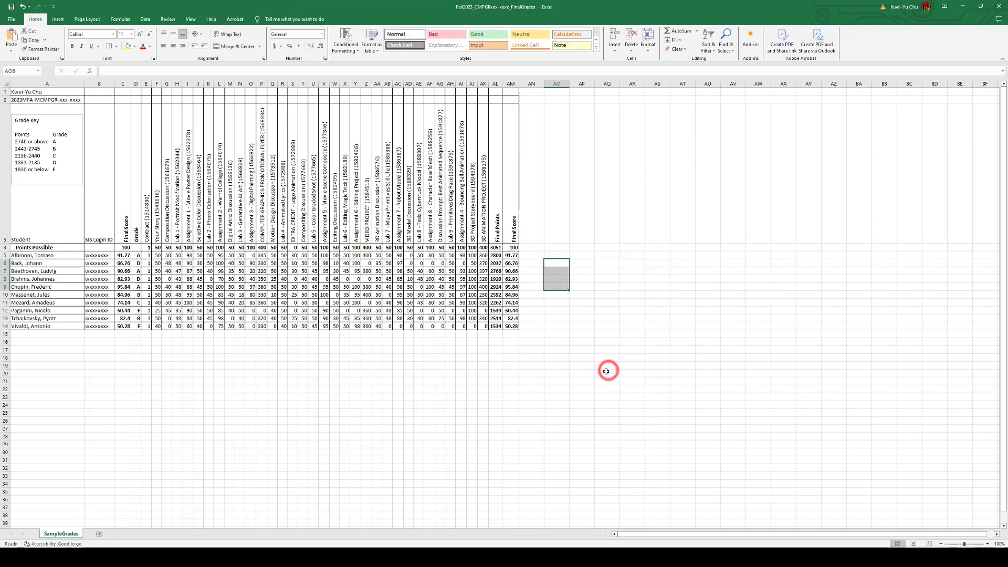
left_click(93, 397)
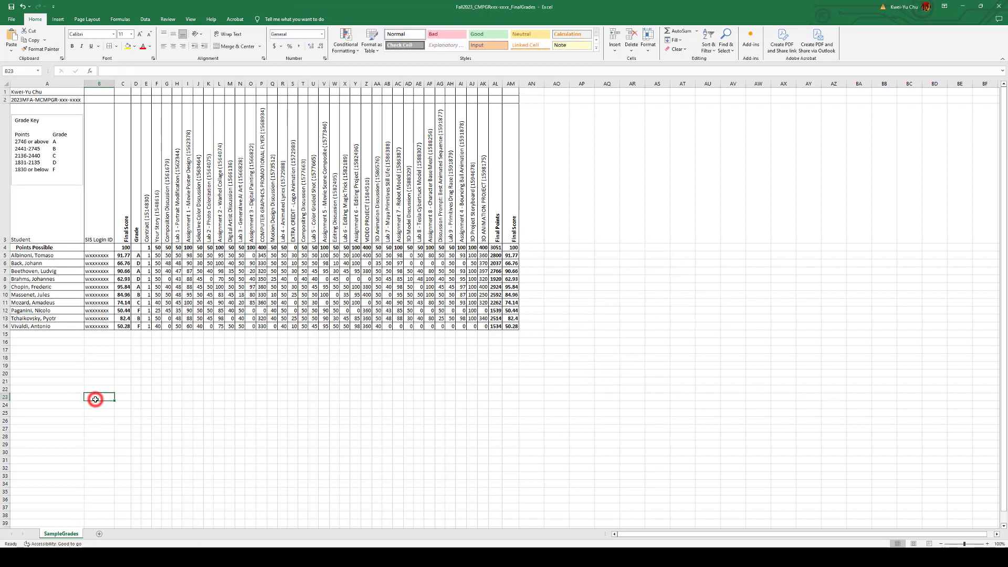
left_click(44, 343)
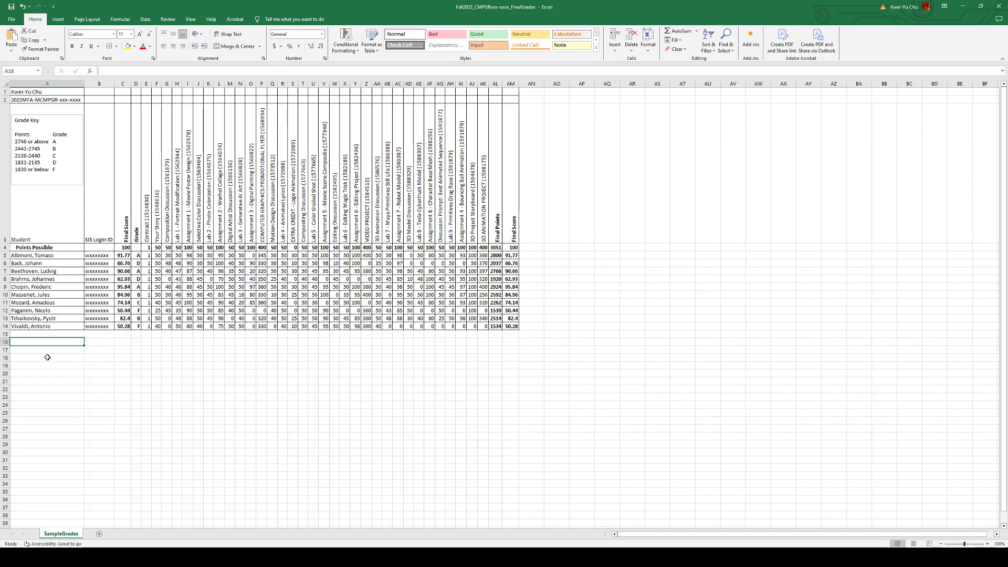
Type a bold STUDENT DROPS heading in A16 and bold the name and section cells A1:A2.
key("ctrl+b")
type("STUDENT DROPS")
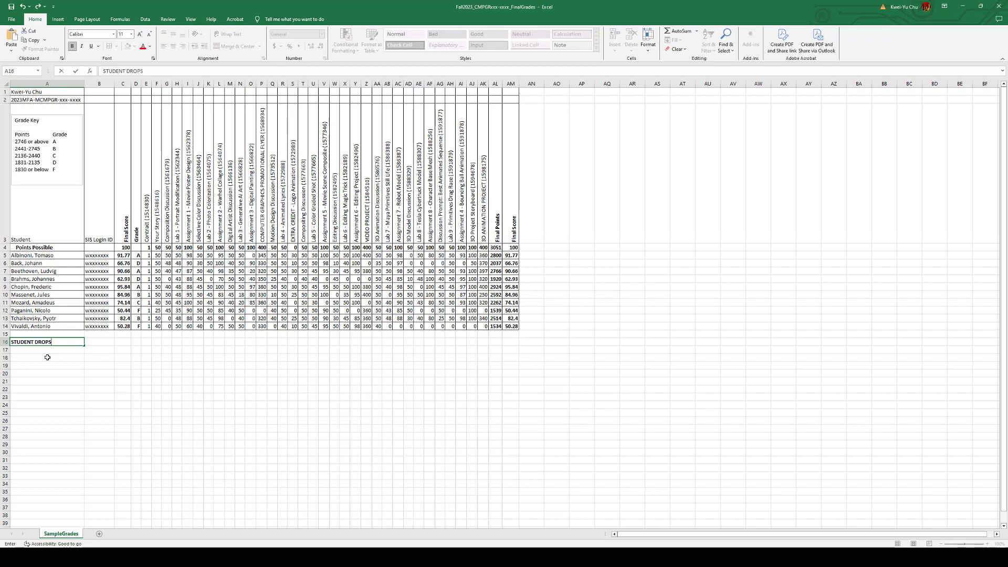
left_click(46, 354)
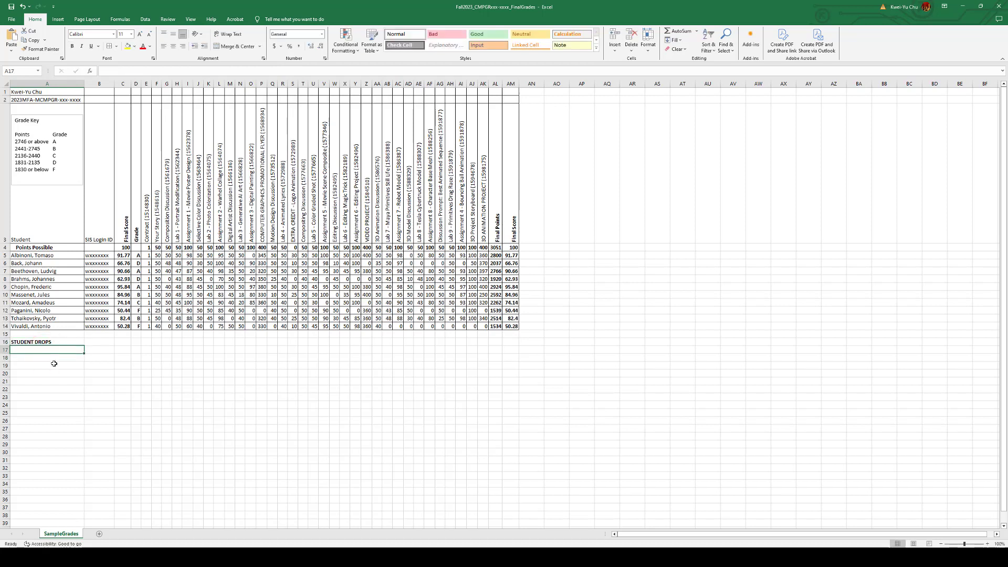
left_click_drag(23, 92, 26, 99)
left_click(73, 46)
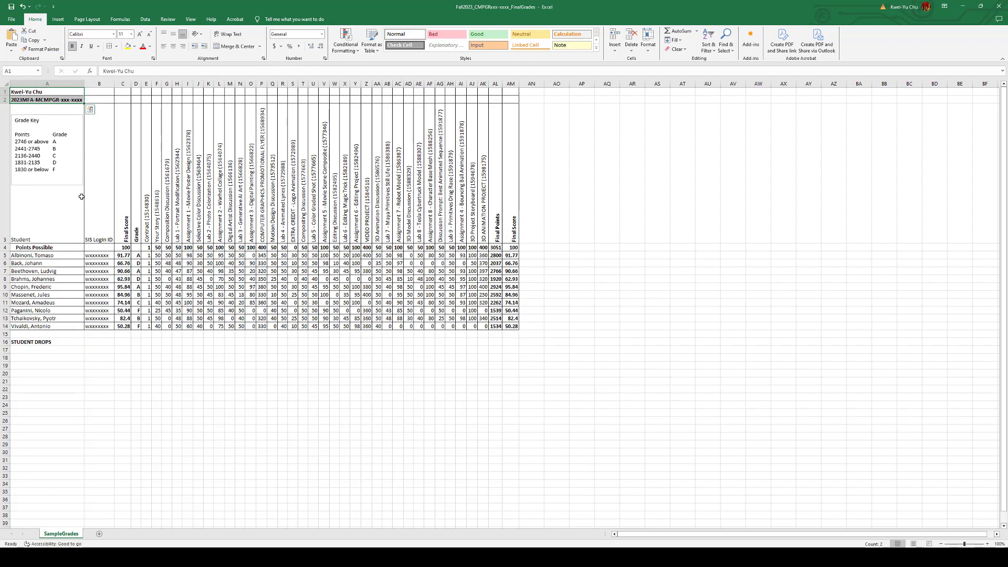
left_click(49, 350)
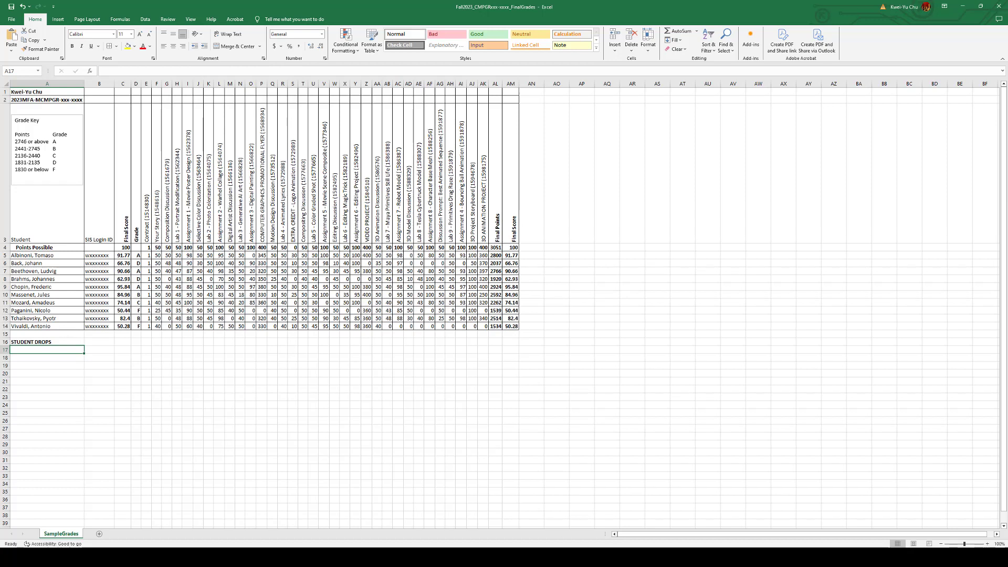
Copy the dropped-student lines from the SampleStudentDrops Word document and paste them into cell A17.
mouse_move(698, 557)
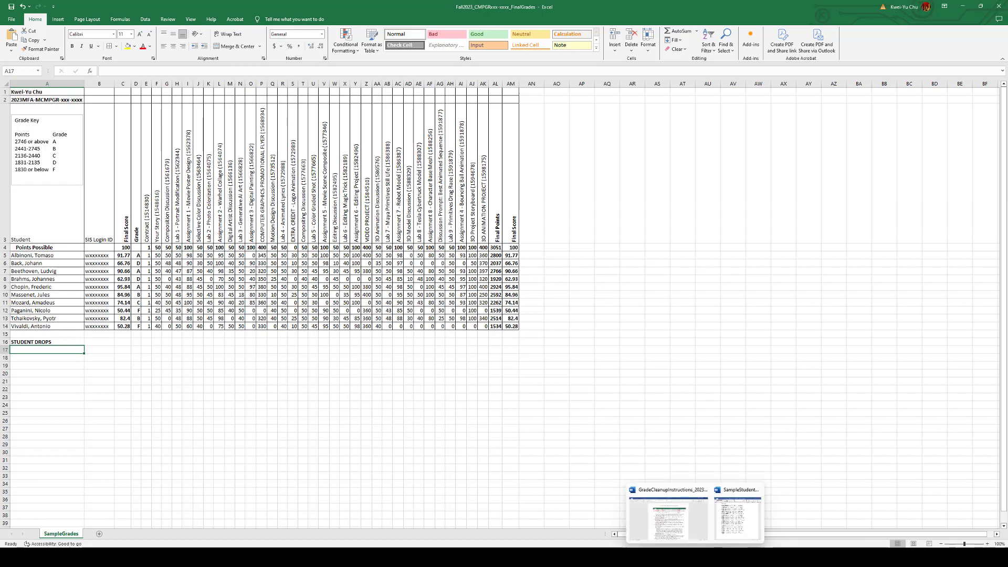
left_click(733, 525)
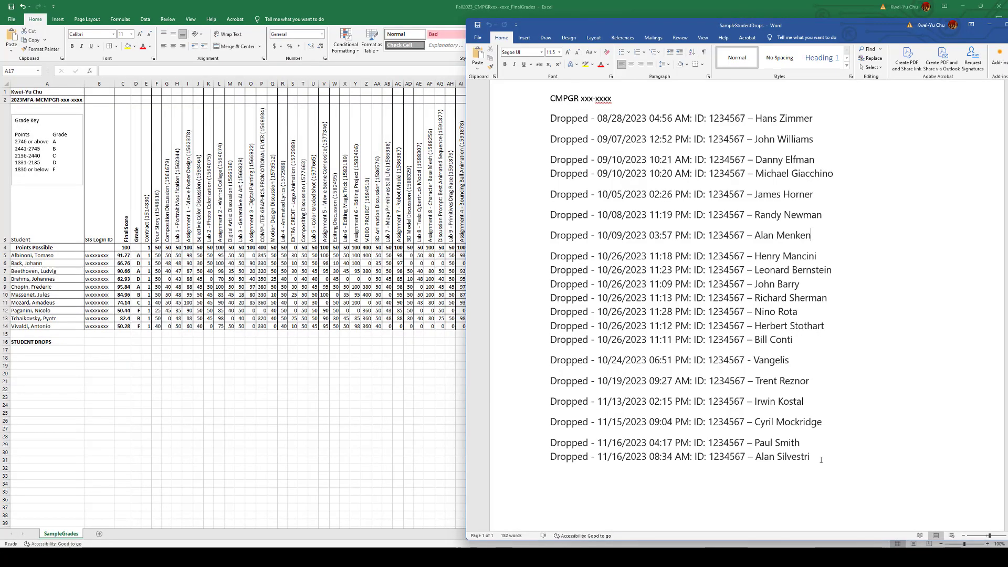
left_click_drag(812, 456, 562, 126)
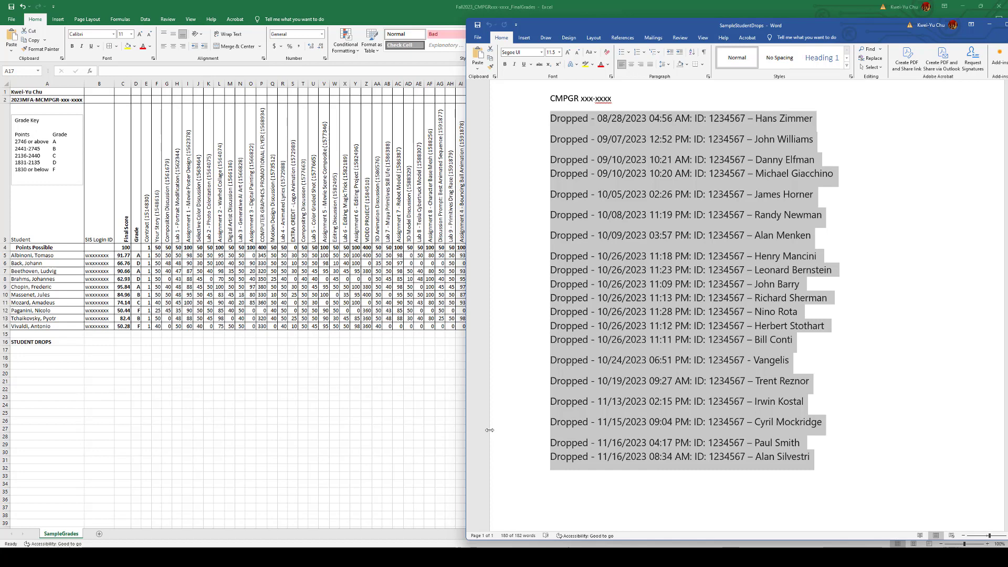
key("ctrl+c")
left_click(53, 350)
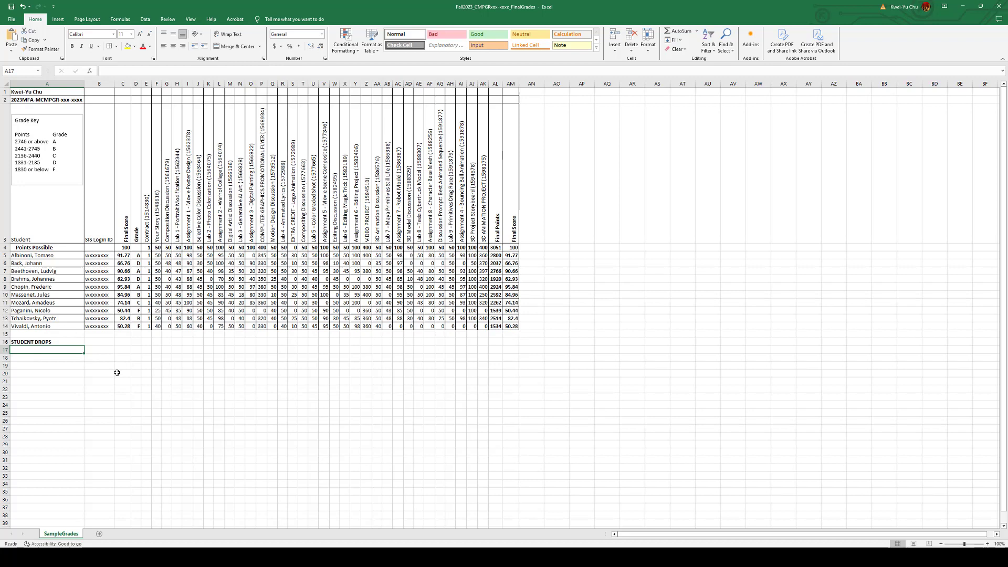
key("ctrl+v")
scroll(157, 402, "down", 1)
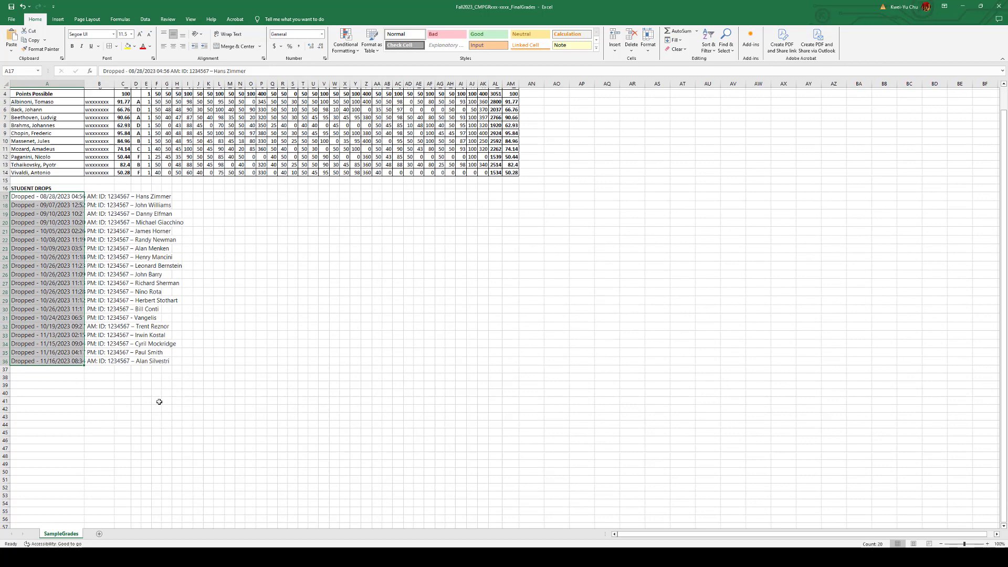
scroll(159, 405, "up", 1)
scroll(159, 405, "up", 1)
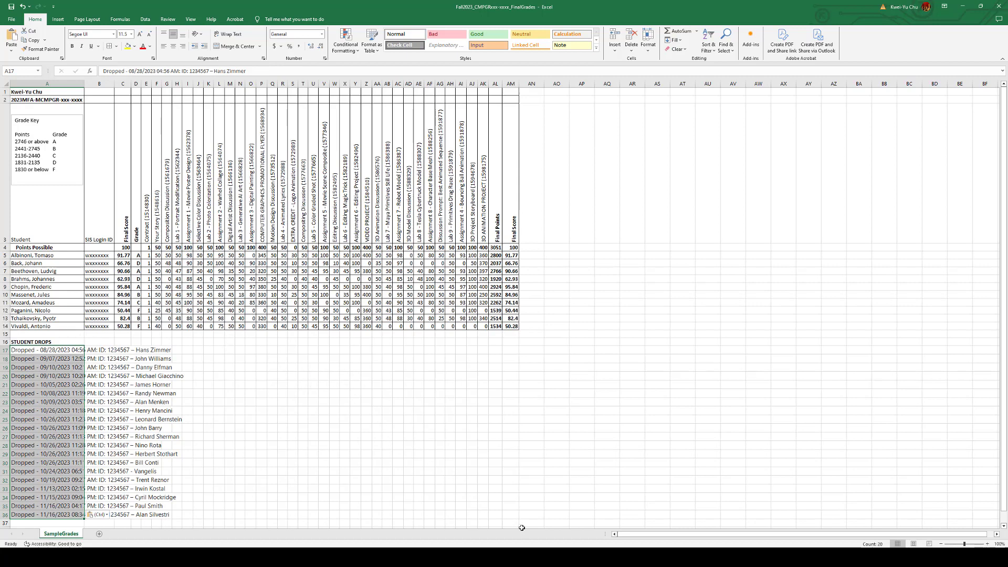
Scroll through the grade cleanup instructions in Word, then switch back to the Excel gradebook.
mouse_move(696, 557)
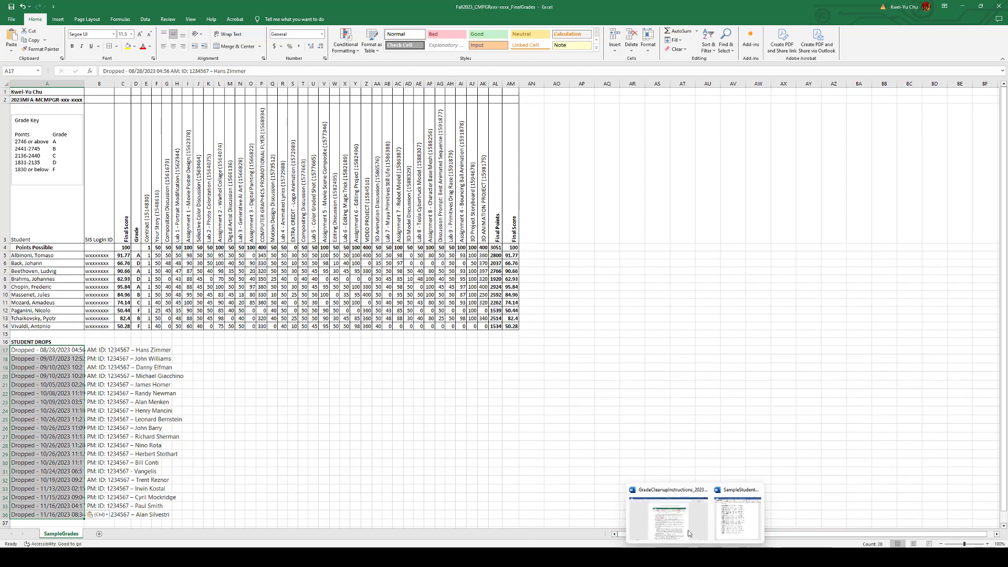
left_click(687, 533)
scroll(614, 393, "down", 4)
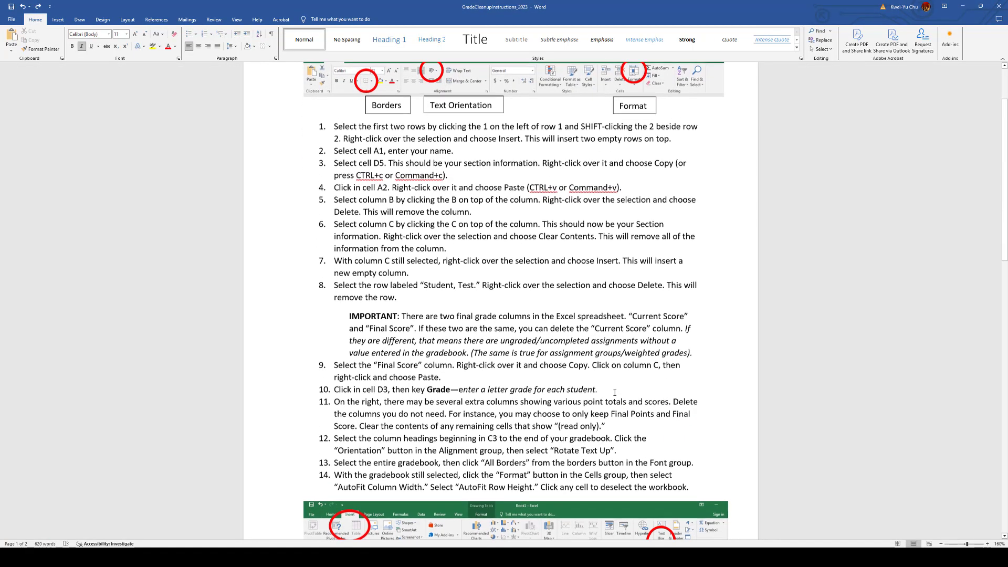
scroll(614, 393, "down", 2)
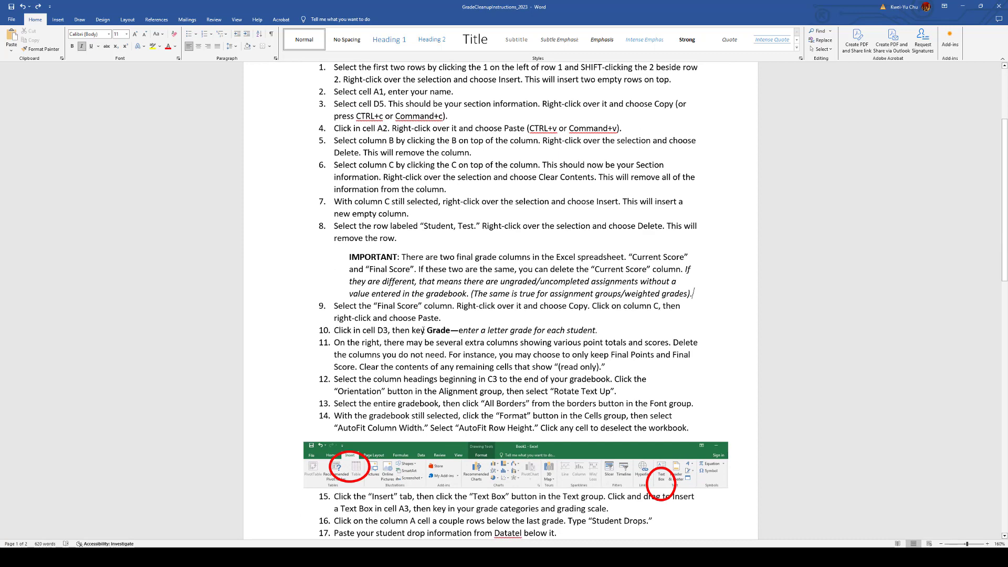
scroll(481, 367, "down", 2)
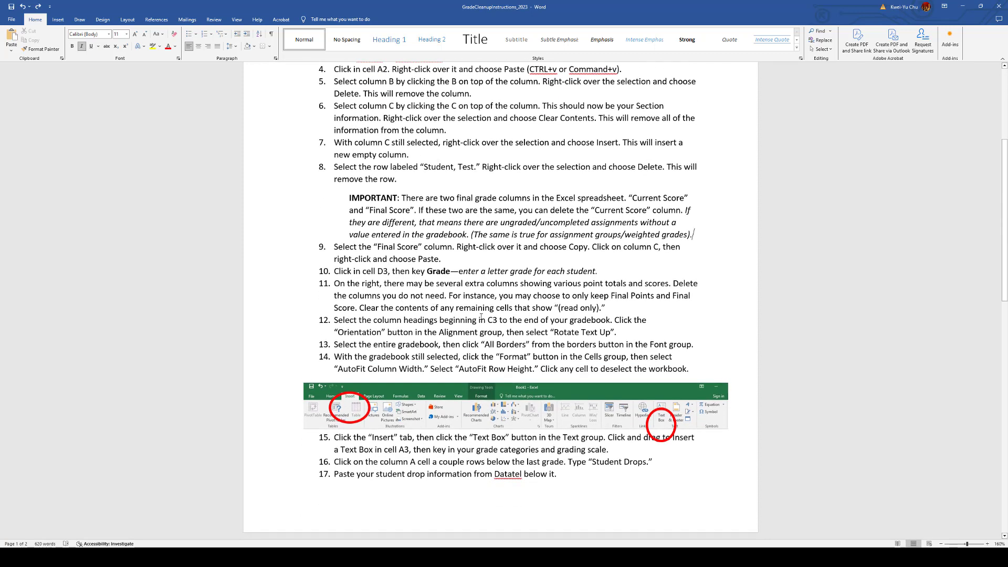
scroll(460, 312, "down", 2)
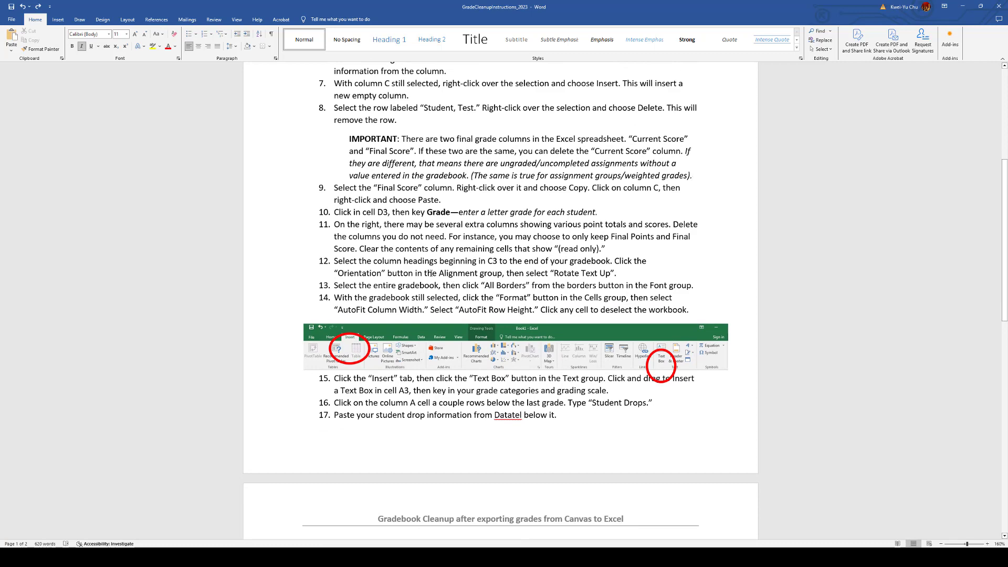
scroll(497, 273, "down", 2)
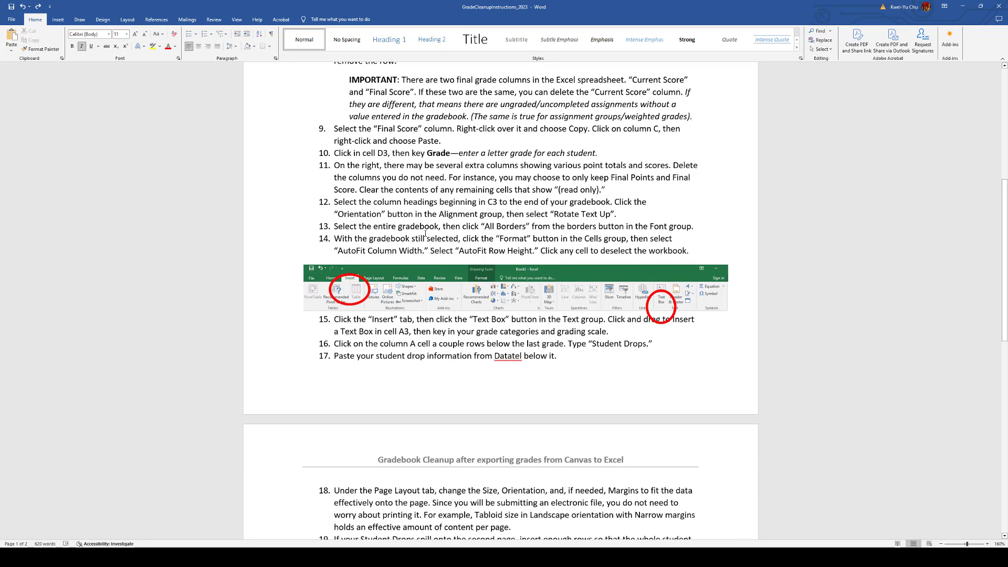
scroll(415, 247, "down", 2)
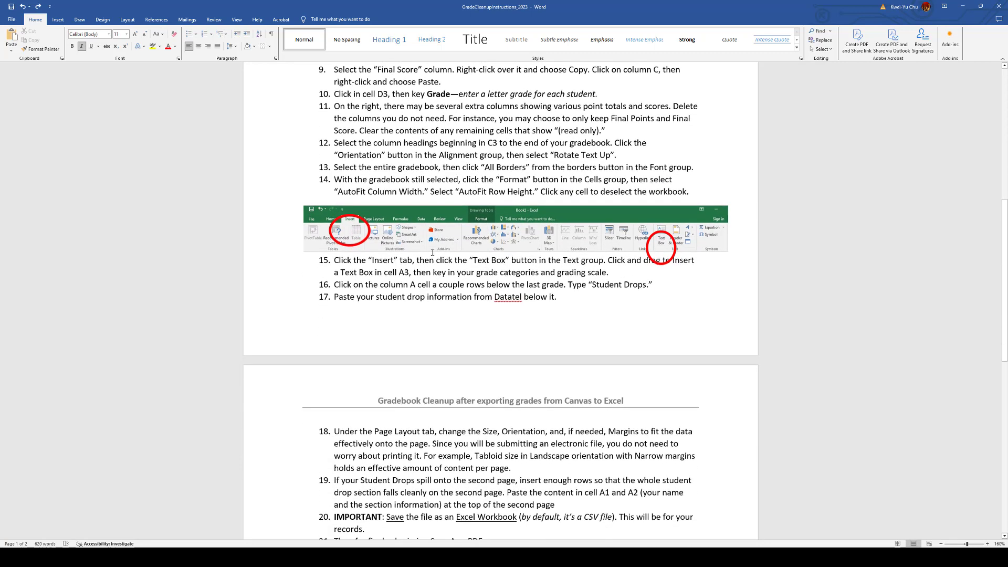
scroll(477, 272, "down", 2)
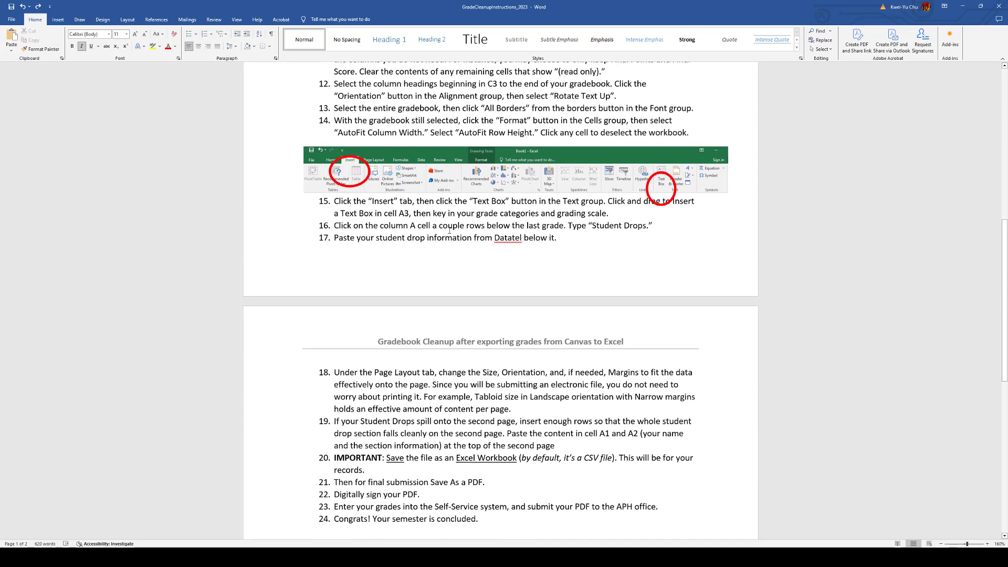
scroll(429, 249, "down", 2)
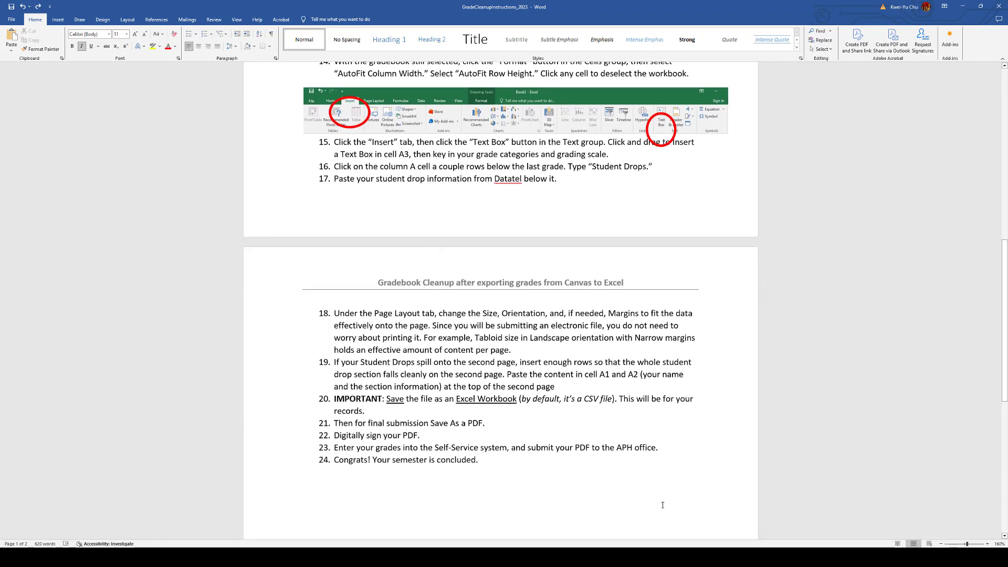
left_click(695, 517)
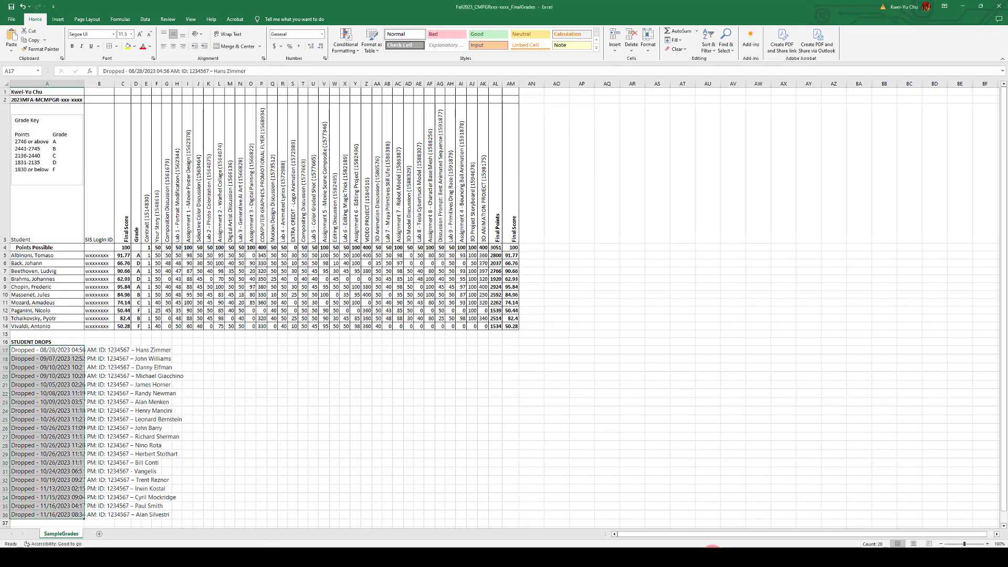
Set the Page Layout paper size to Tabloid 11" x 17".
left_click(483, 368)
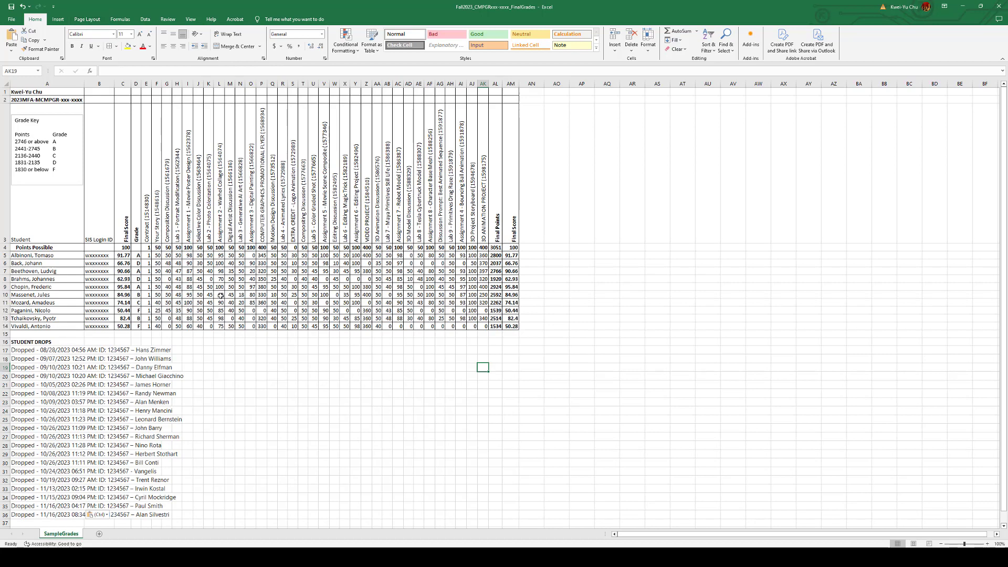
left_click(90, 21)
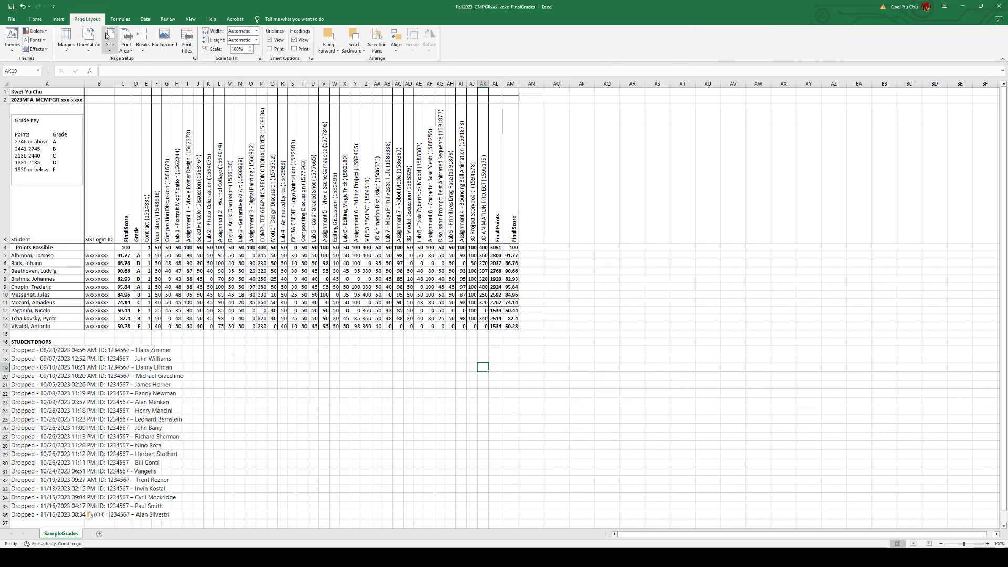
left_click(112, 37)
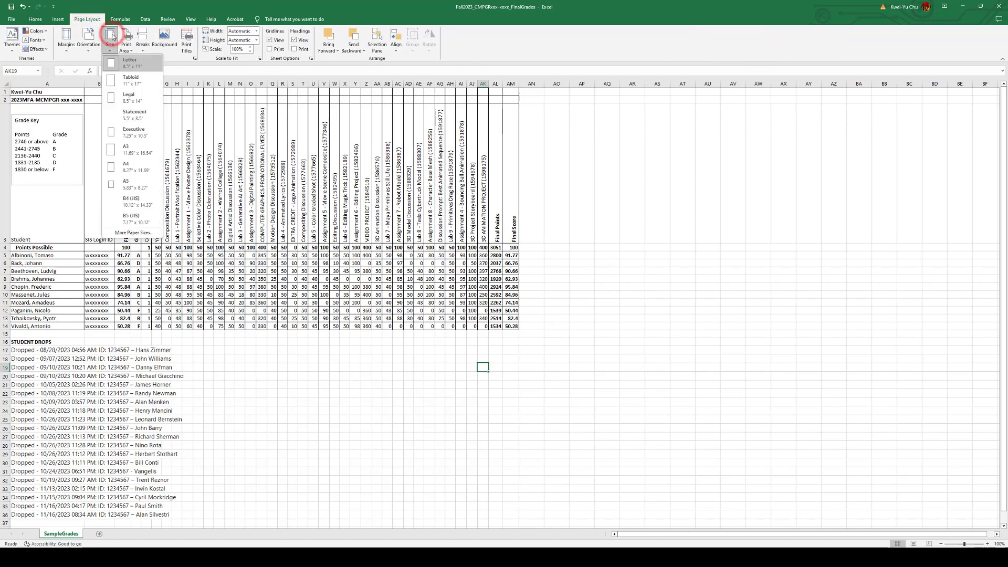
left_click(135, 86)
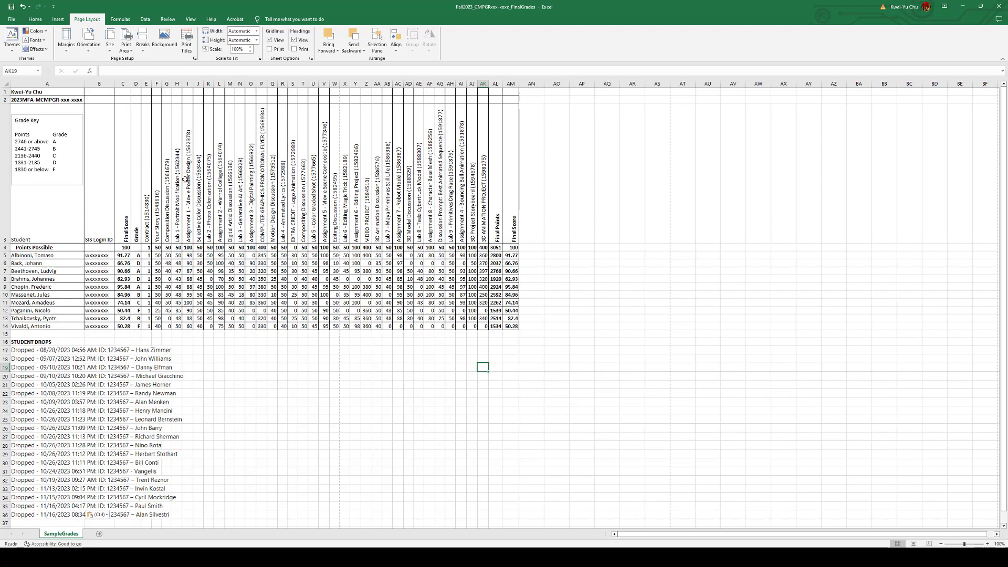
left_click(88, 40)
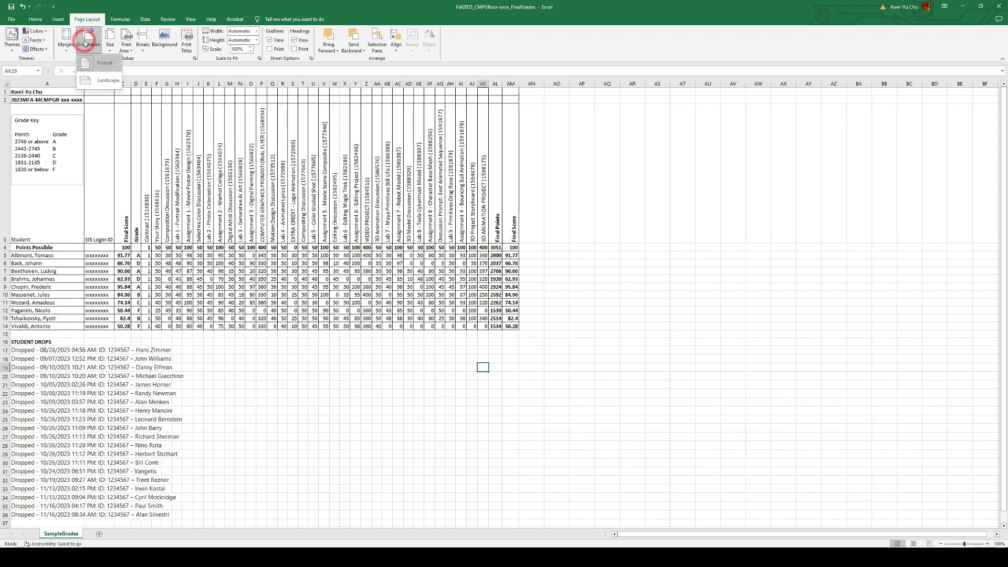
Switch the page orientation to Landscape, leaving the margins and paper size unchanged.
left_click(95, 80)
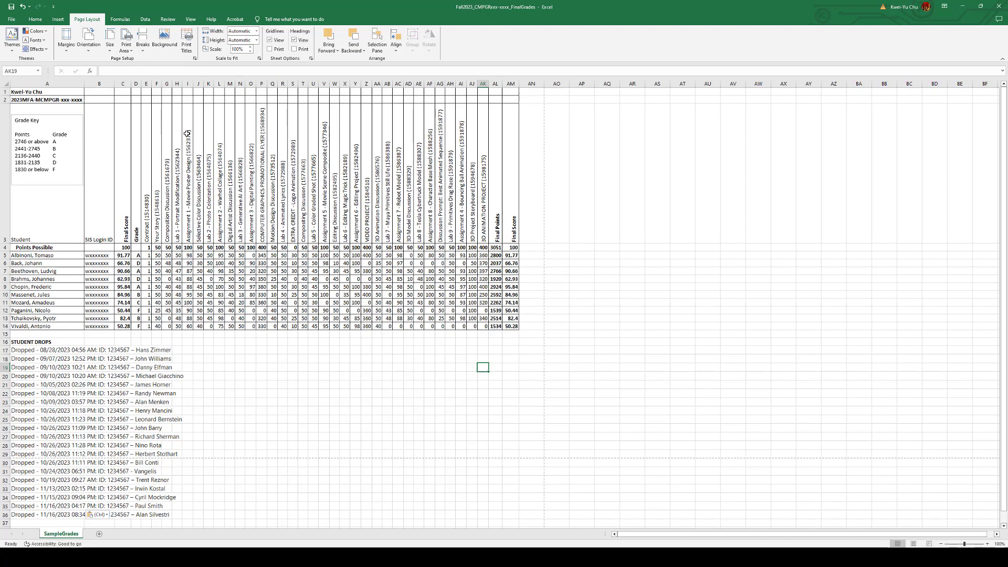
left_click(66, 39)
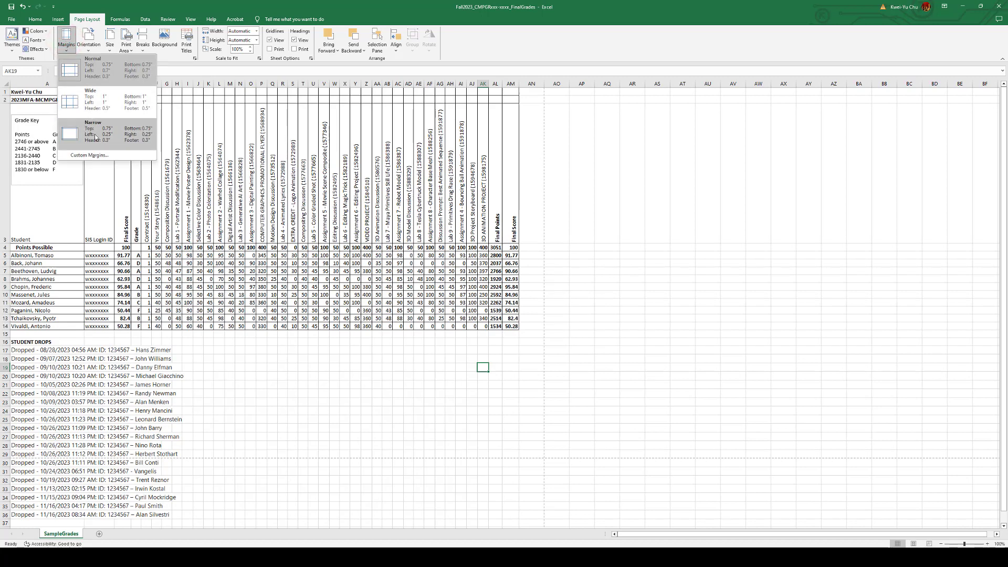
left_click(558, 310)
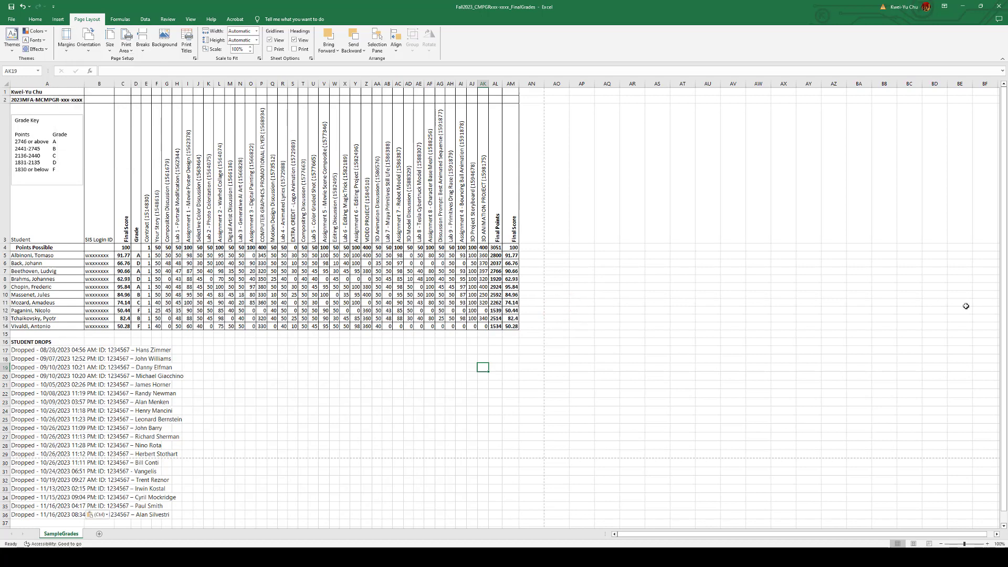
left_click(110, 39)
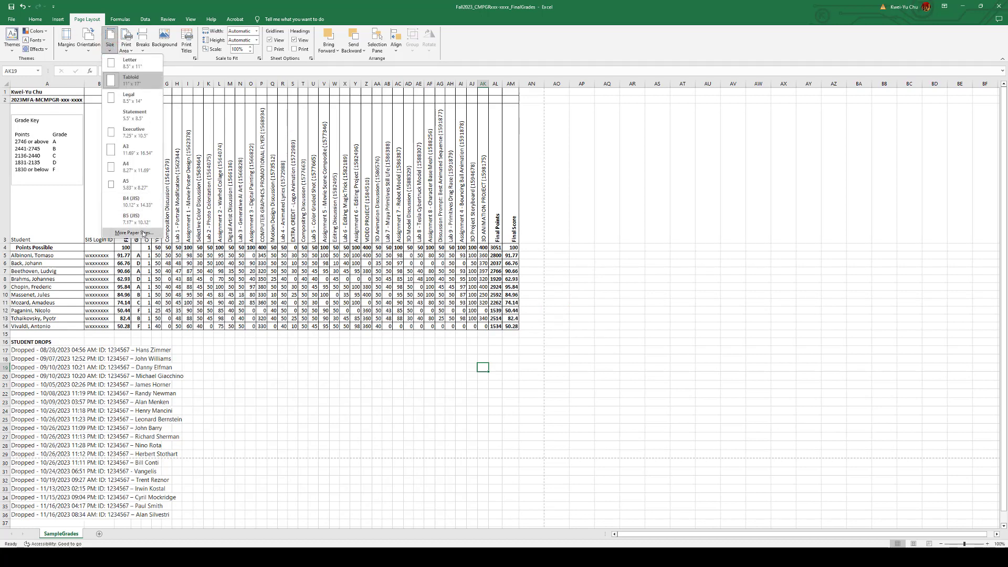
left_click(694, 319)
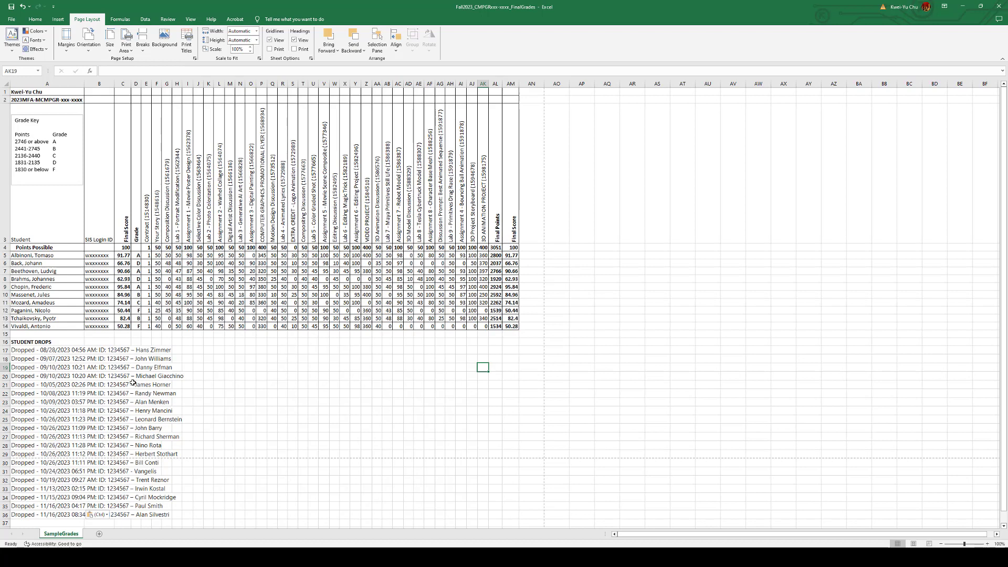
scroll(154, 416, "down", 1)
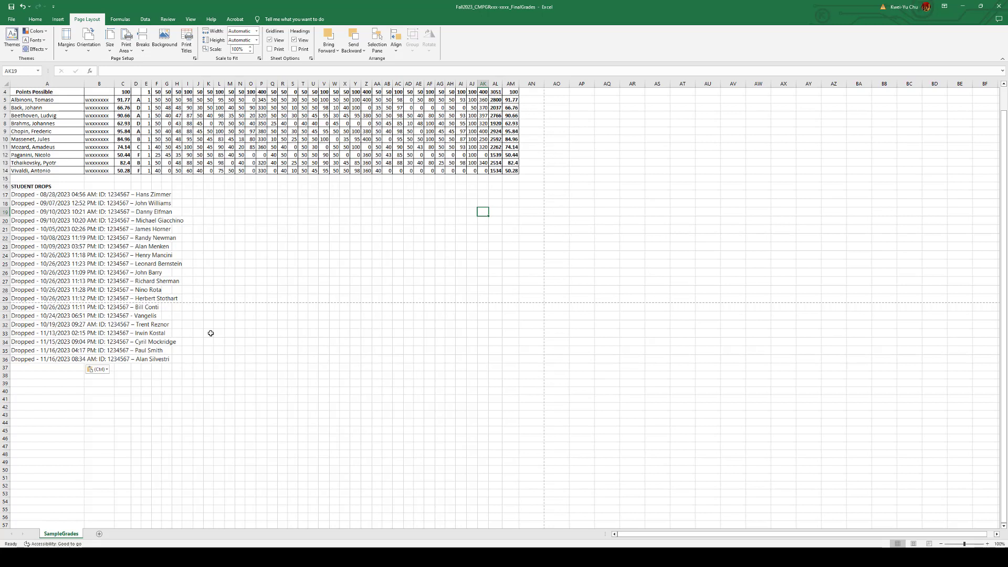
Insert 17 blank rows, then one more, above STUDENT DROPS so the heading lands in row 34.
left_click_drag(5, 186, 30, 326)
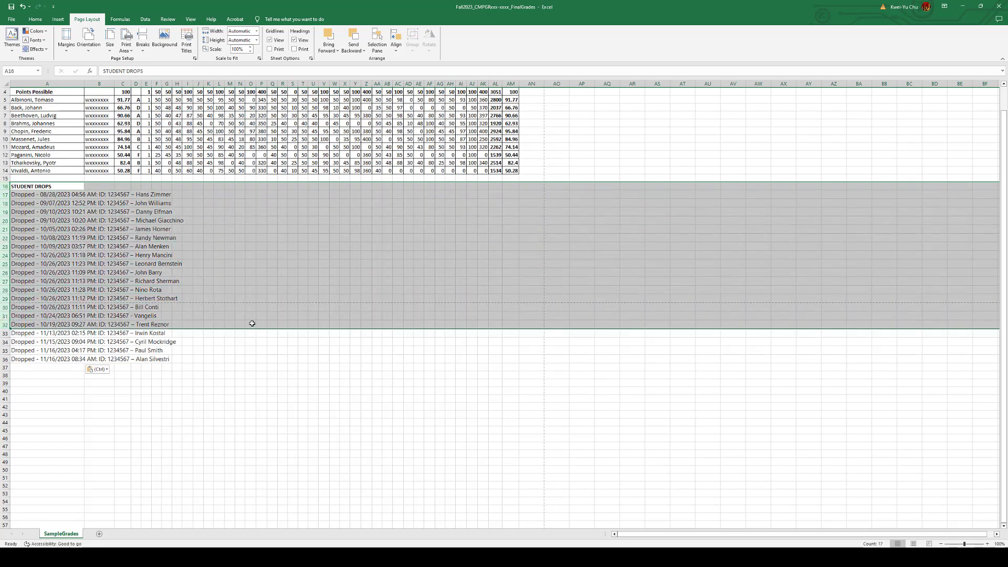
right_click(255, 251)
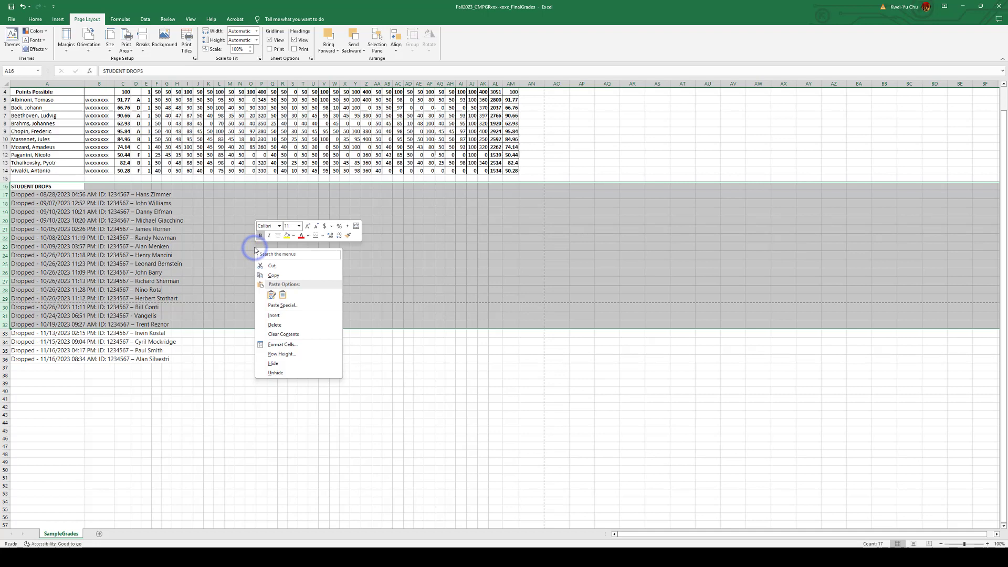
left_click(292, 320)
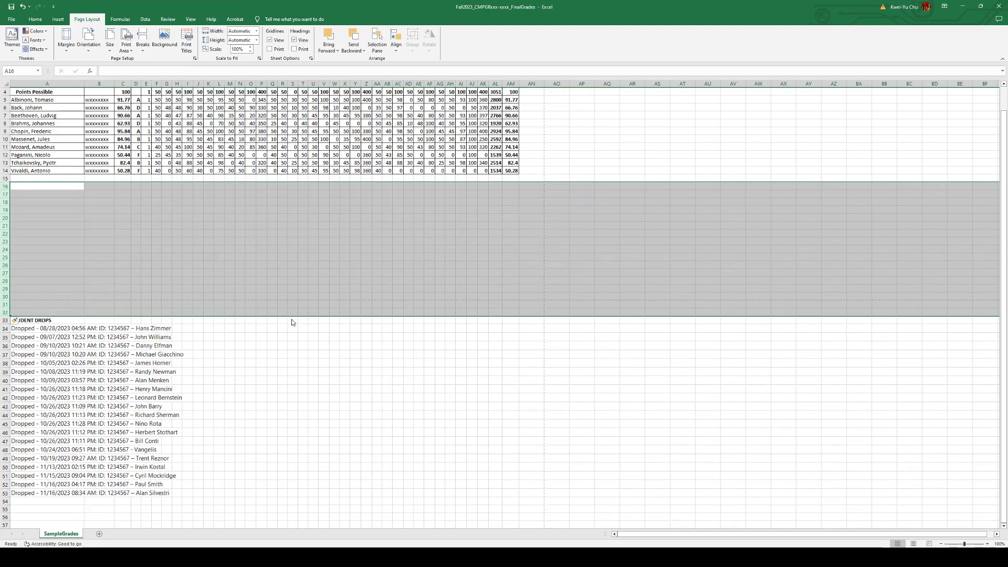
left_click(184, 308)
left_click(4, 312)
right_click(5, 312)
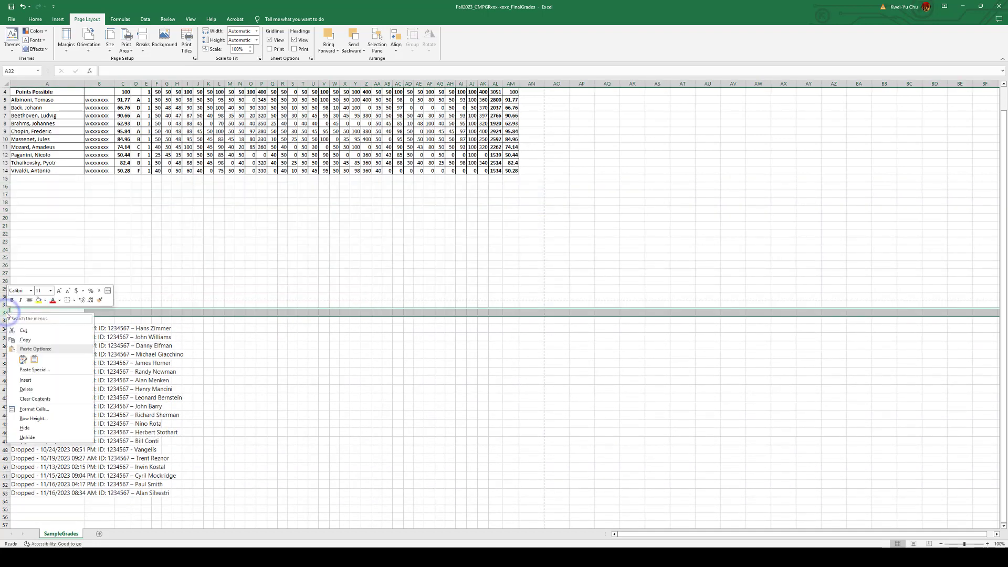
left_click(45, 380)
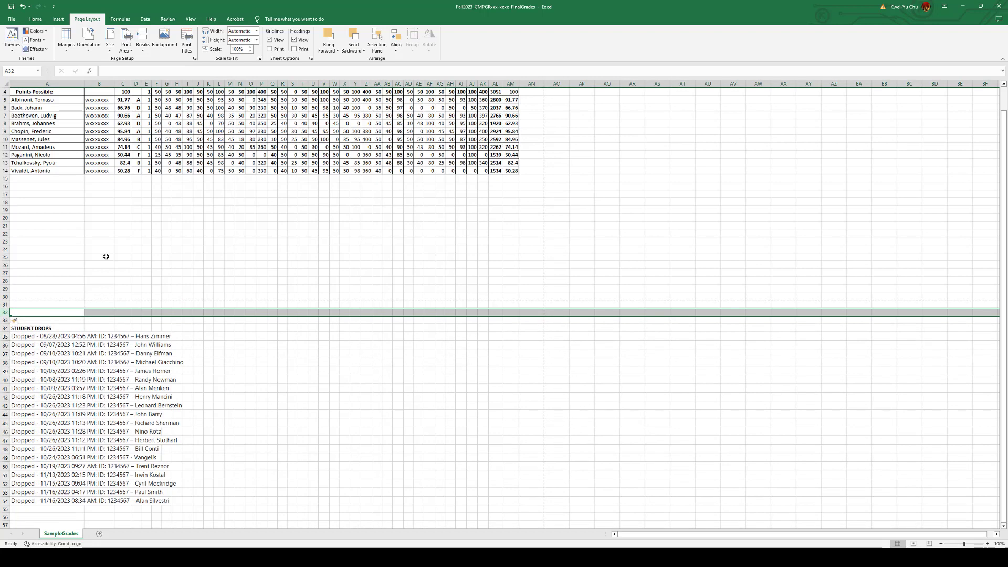
scroll(116, 257, "up", 1)
scroll(67, 193, "up", 1)
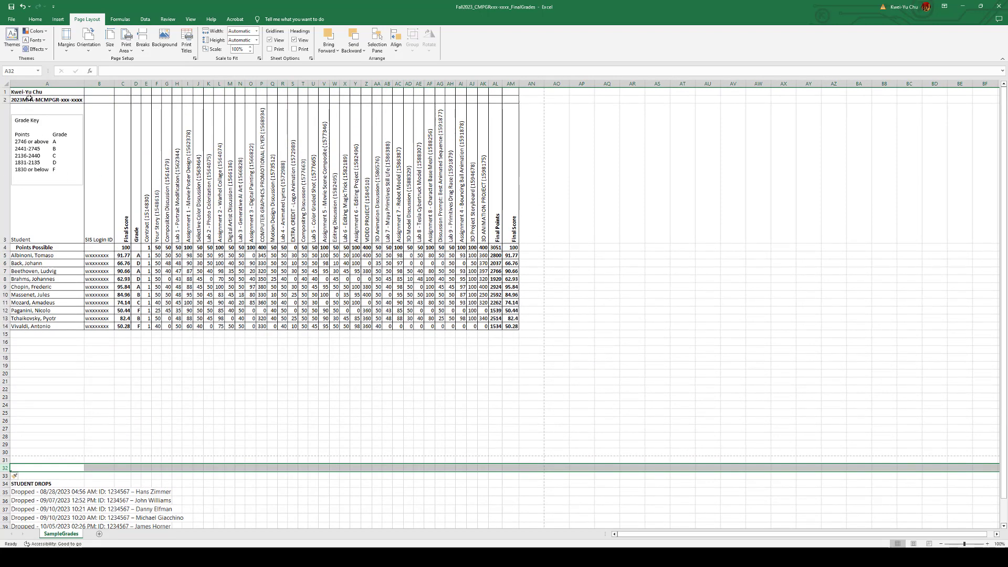
Copy the name and section lines from A1:A2 into A31:A32 above Student Drops, then open File.
left_click_drag(30, 92, 34, 98)
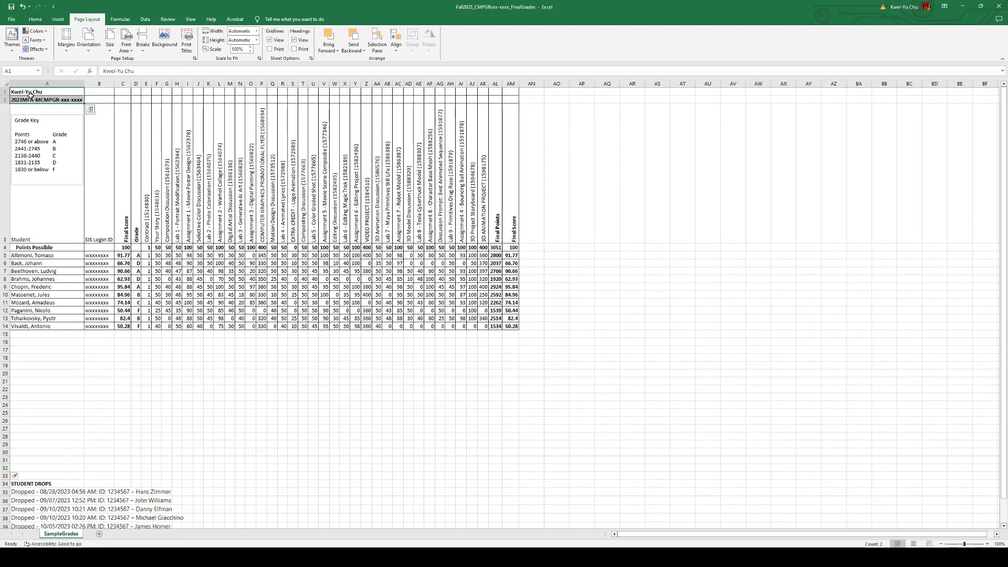
key("ctrl+c")
scroll(108, 331, "down", 2)
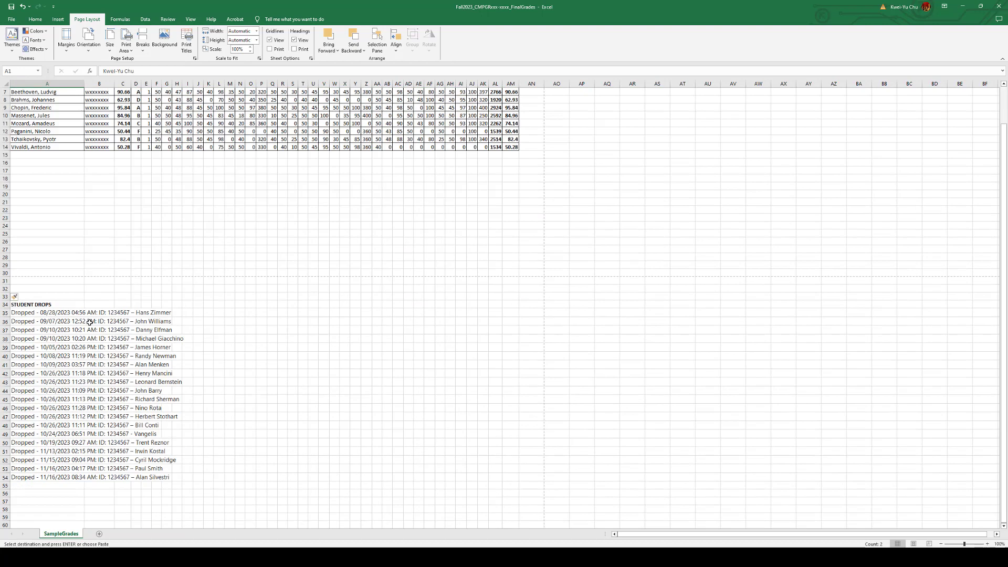
left_click(55, 282)
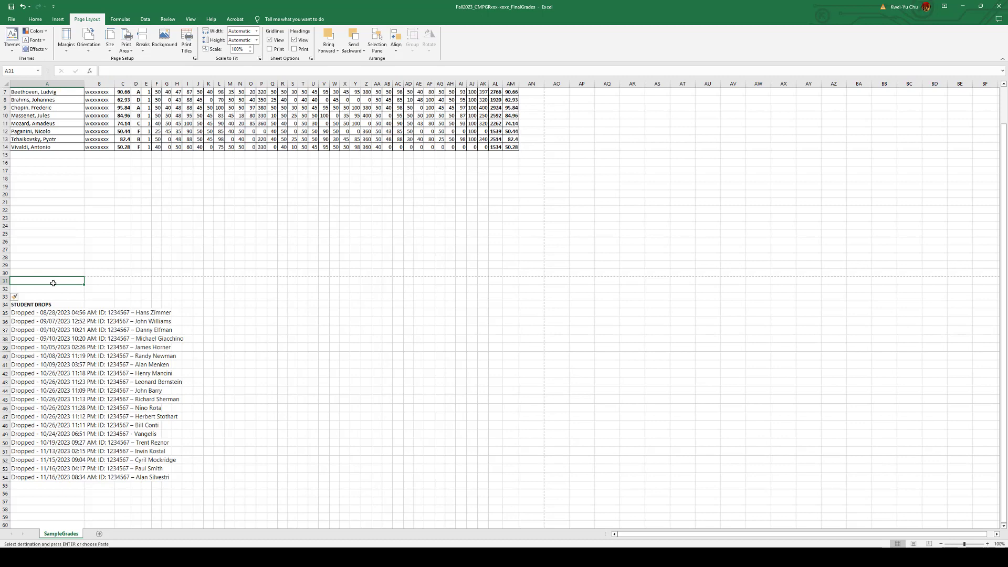
key("ctrl+v")
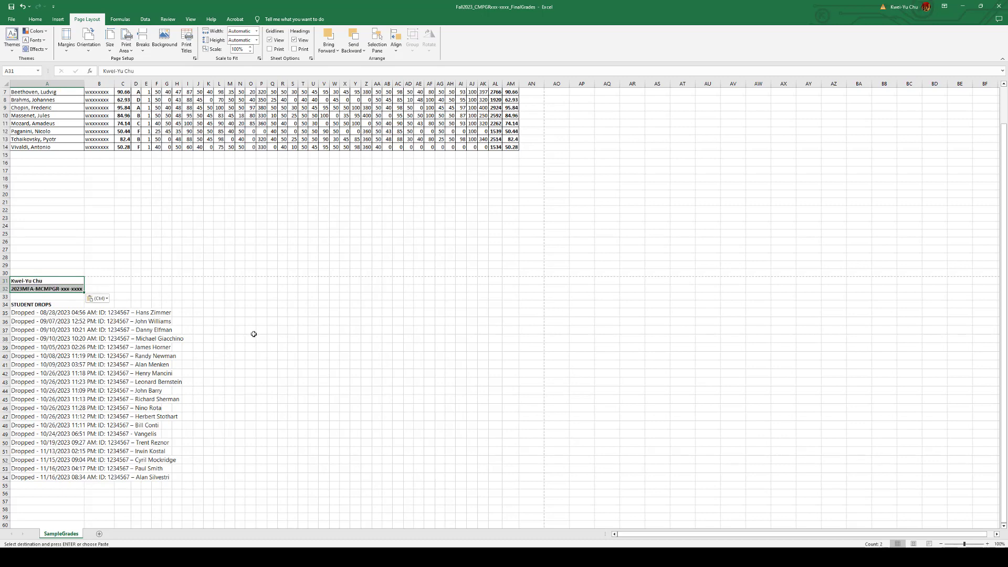
left_click(294, 338)
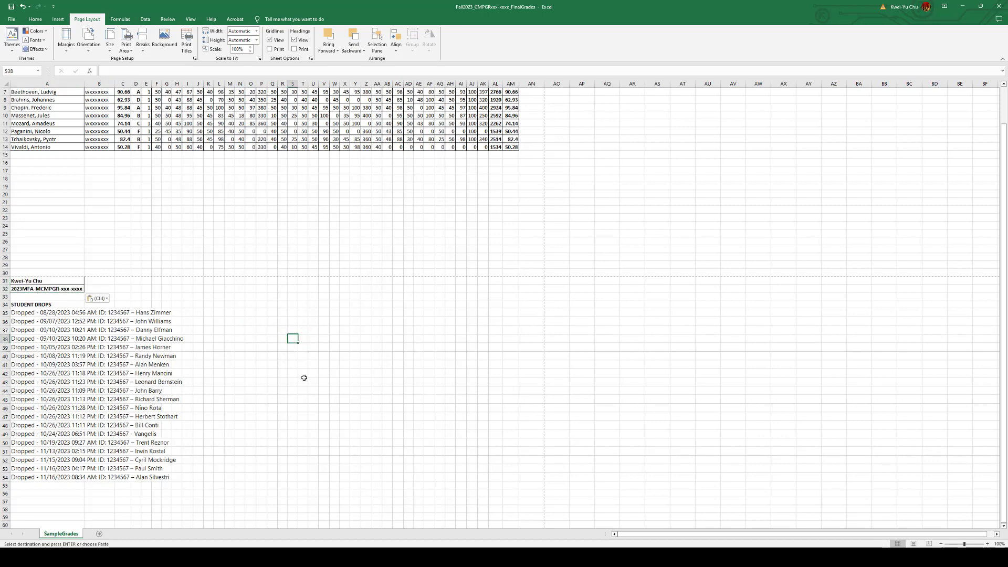
scroll(250, 382, "up", 2)
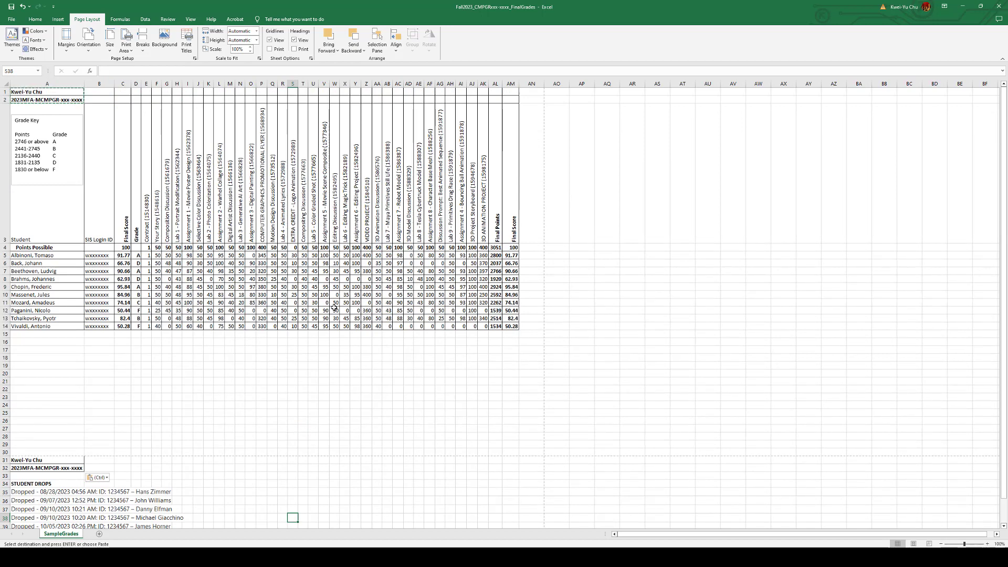
scroll(335, 308, "down", 2)
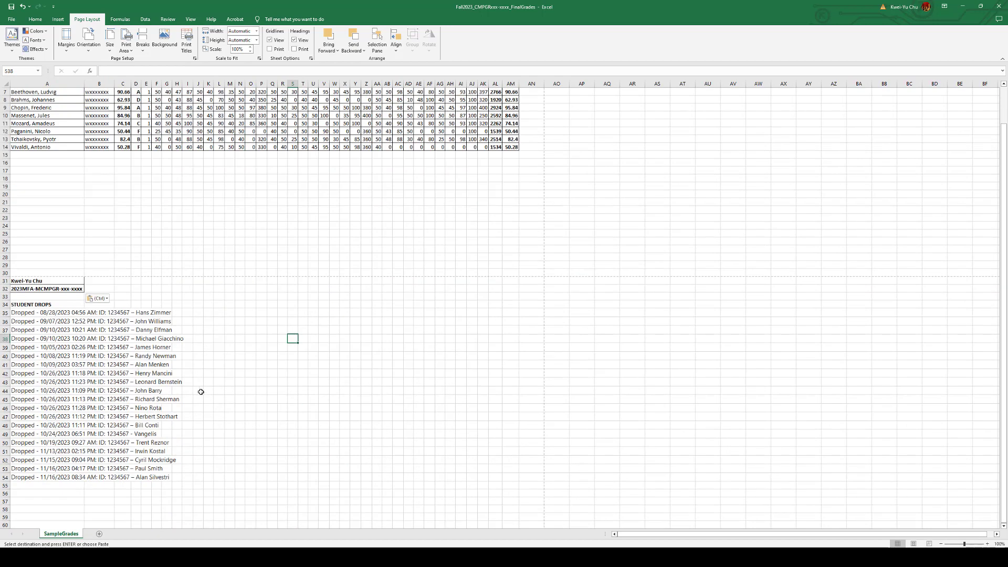
scroll(227, 385, "up", 2)
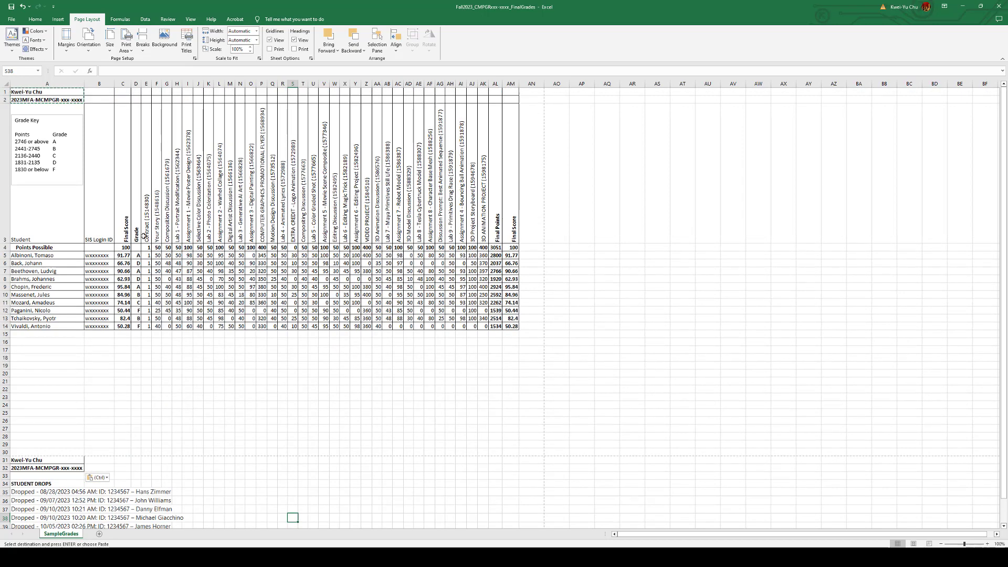
left_click(11, 20)
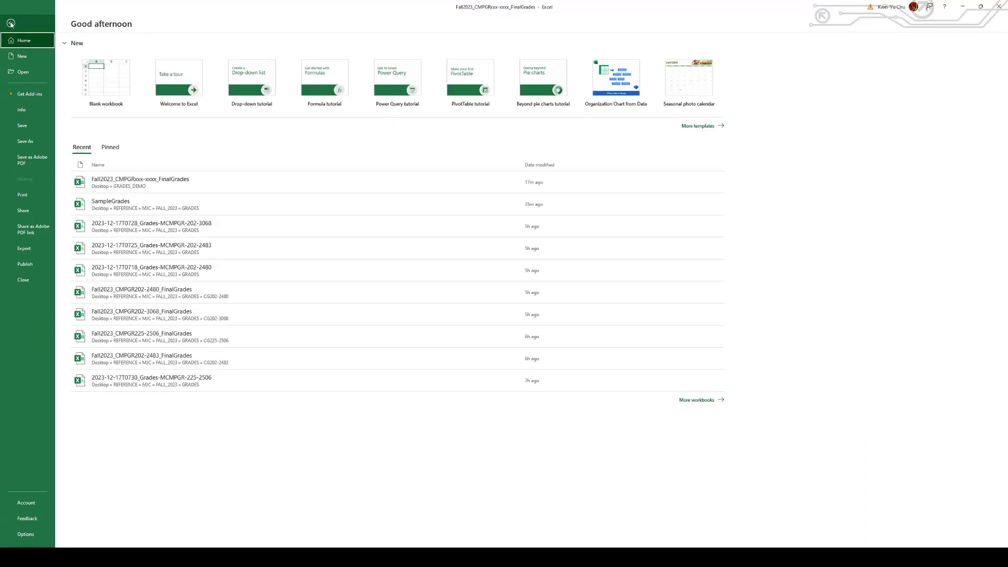
Save the workbook, cancel the Save As copy, and return to the sheet's Student Drops rows.
left_click(28, 127)
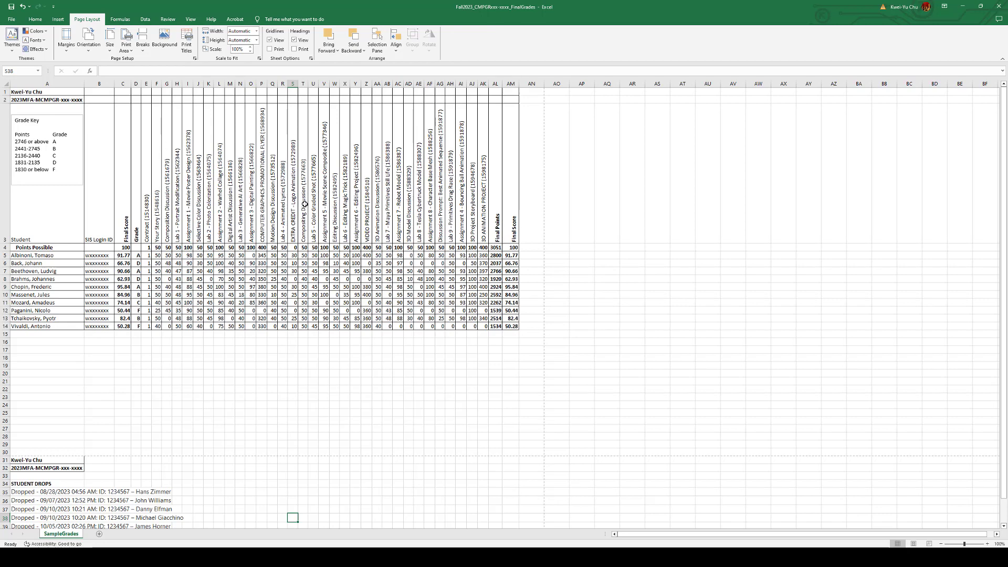
left_click(17, 21)
left_click(25, 141)
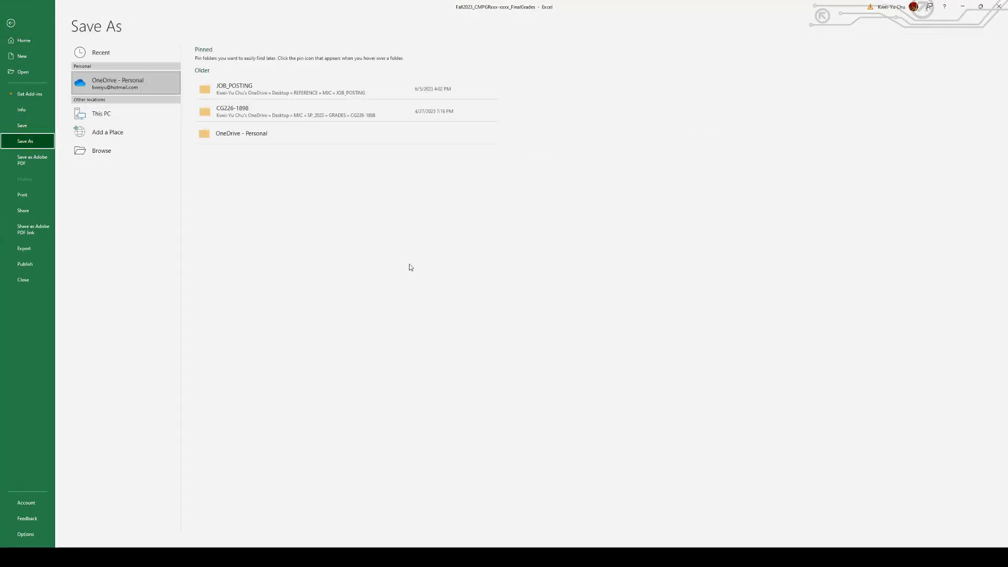
left_click(112, 152)
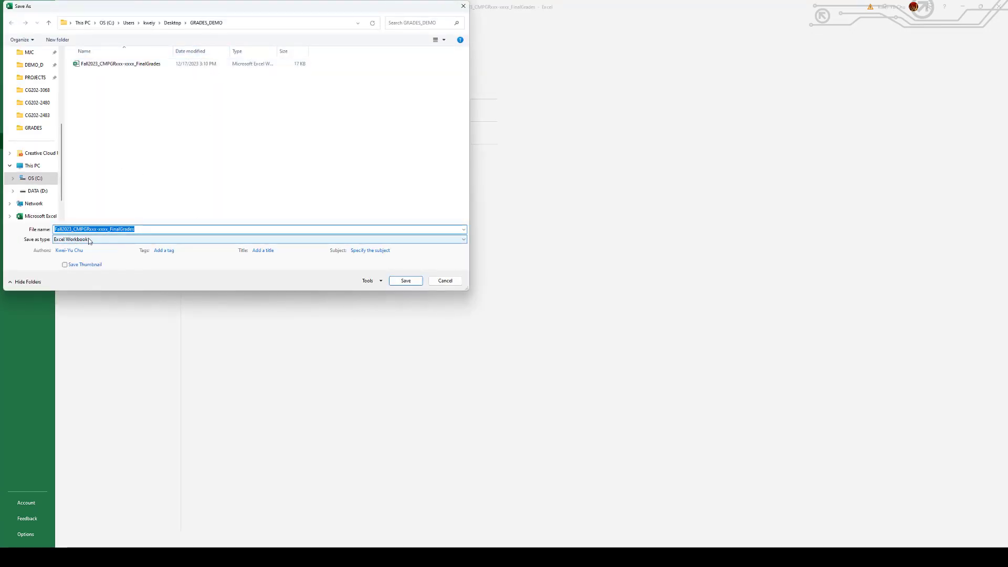
left_click(452, 285)
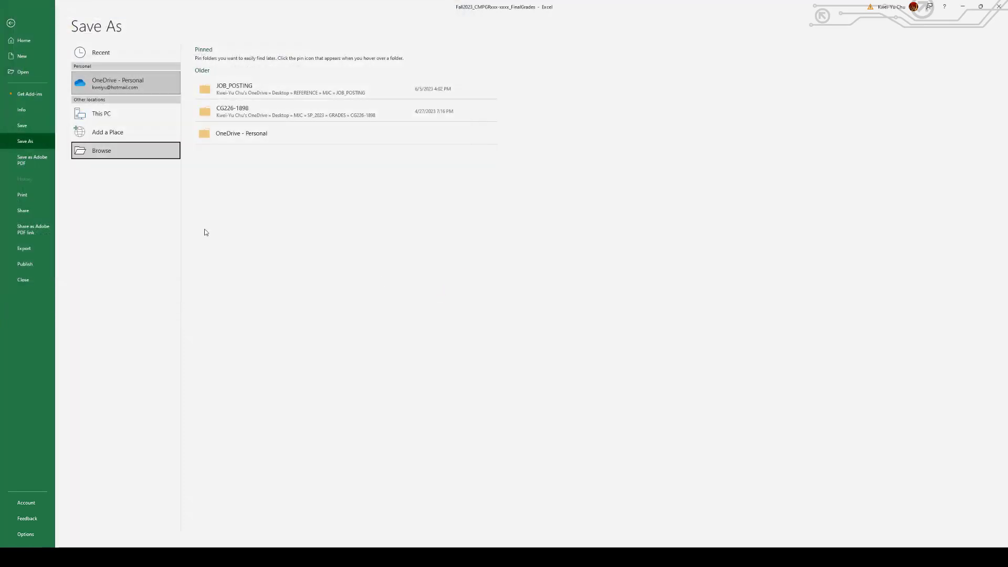
left_click(11, 24)
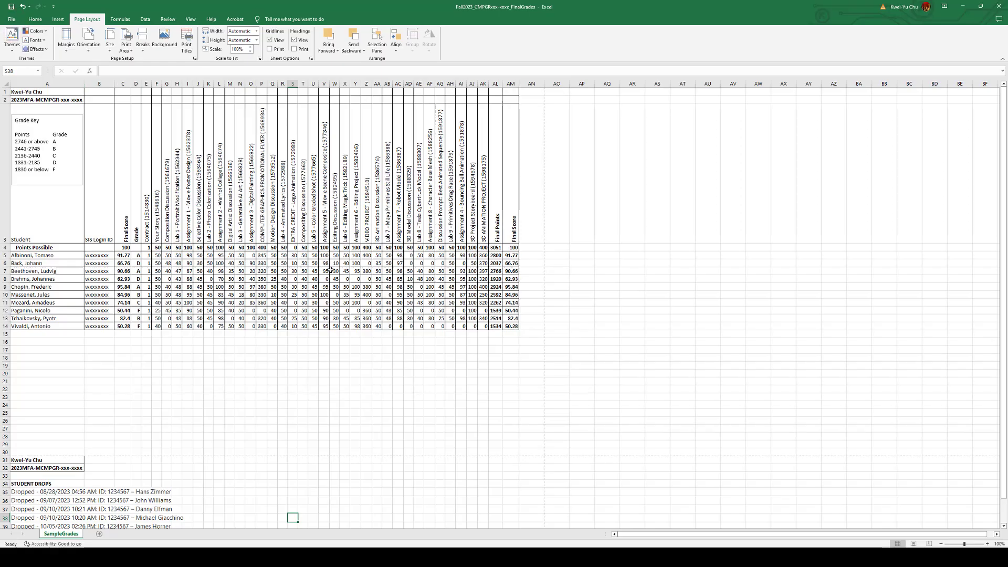
scroll(382, 385, "down", 1)
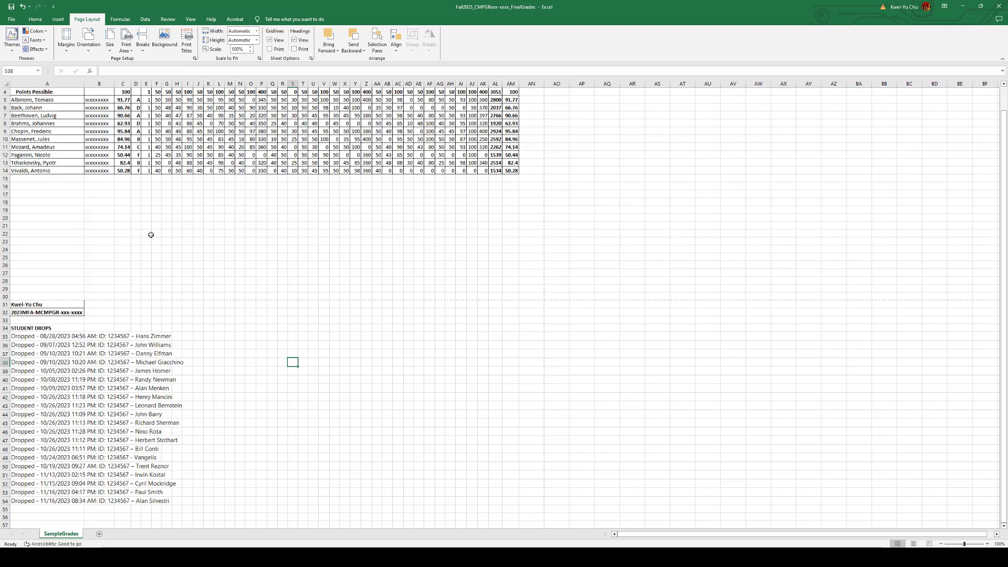
Save the gradebook as PDF Fall2023_CMPGRxxx-xxxx_FinalGrades, opening it after publishing.
left_click(11, 19)
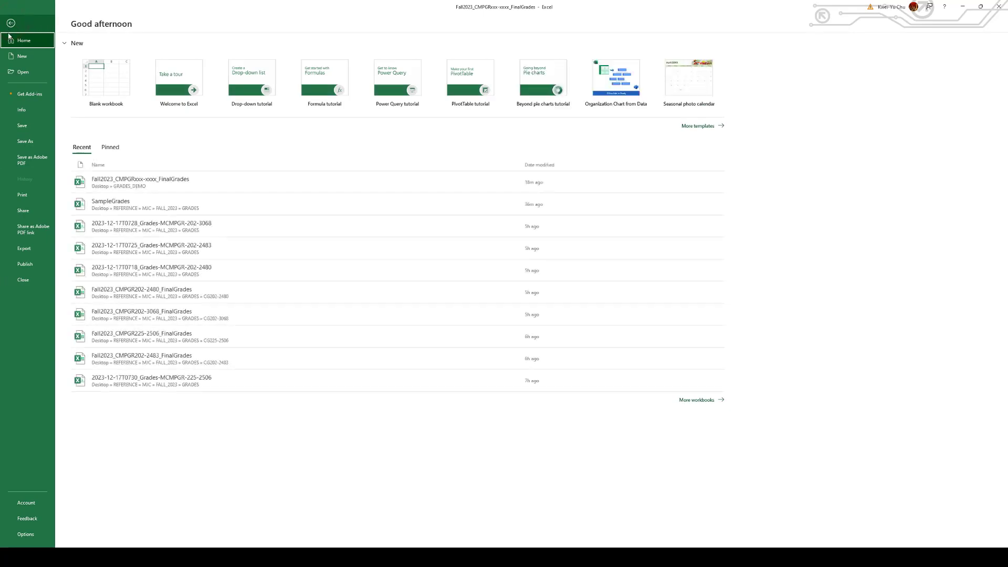
left_click(25, 141)
left_click(117, 148)
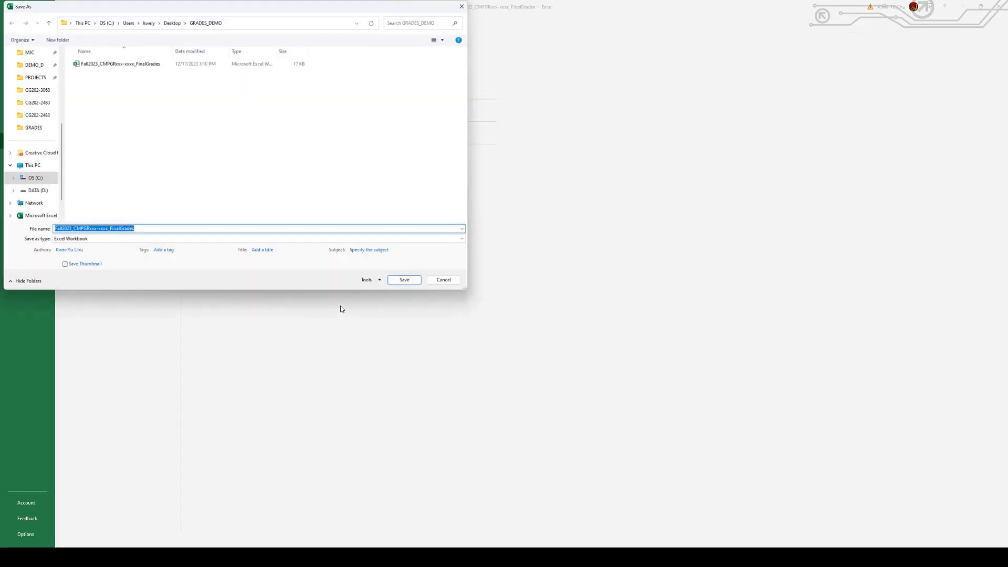
left_click(212, 239)
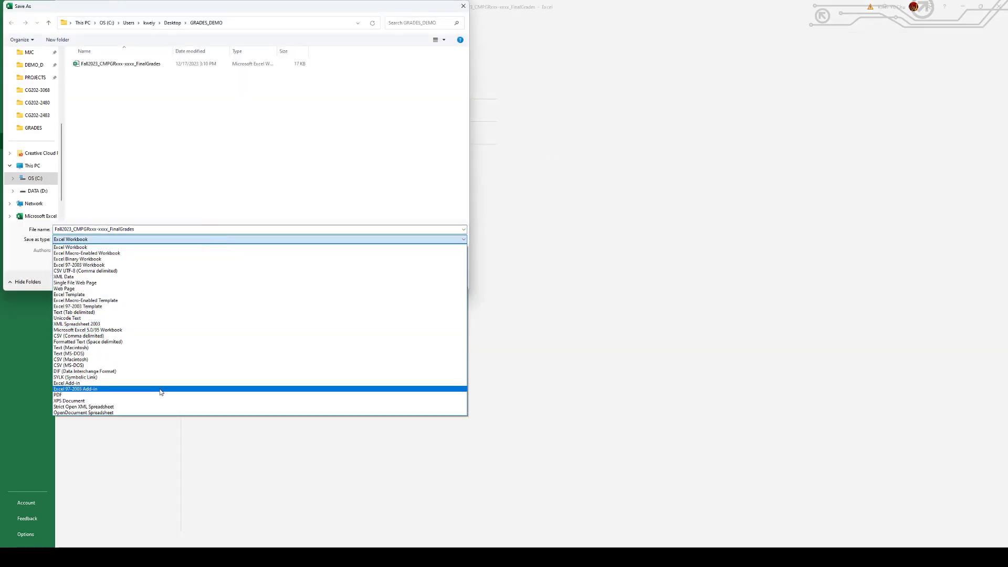
left_click(160, 395)
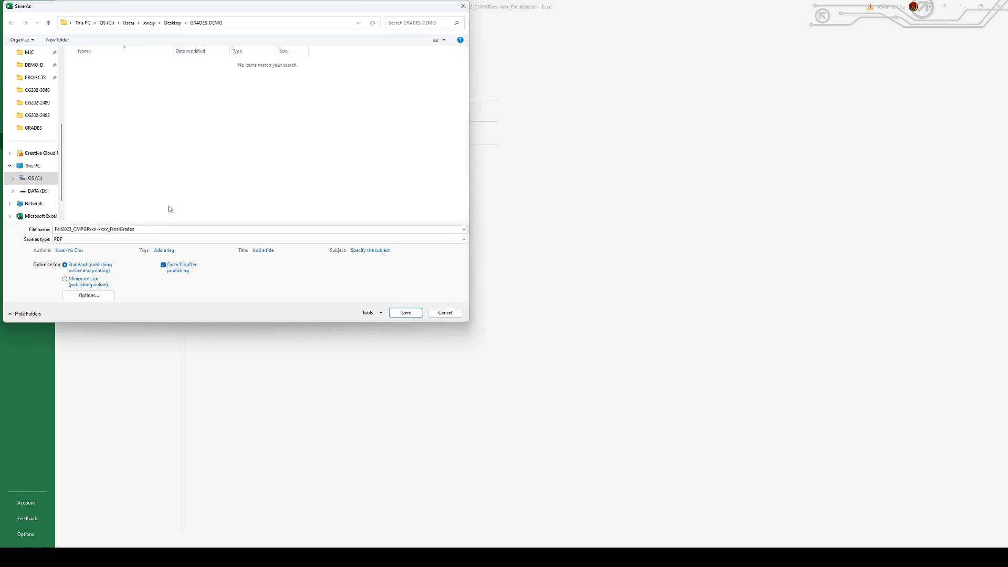
left_click(406, 312)
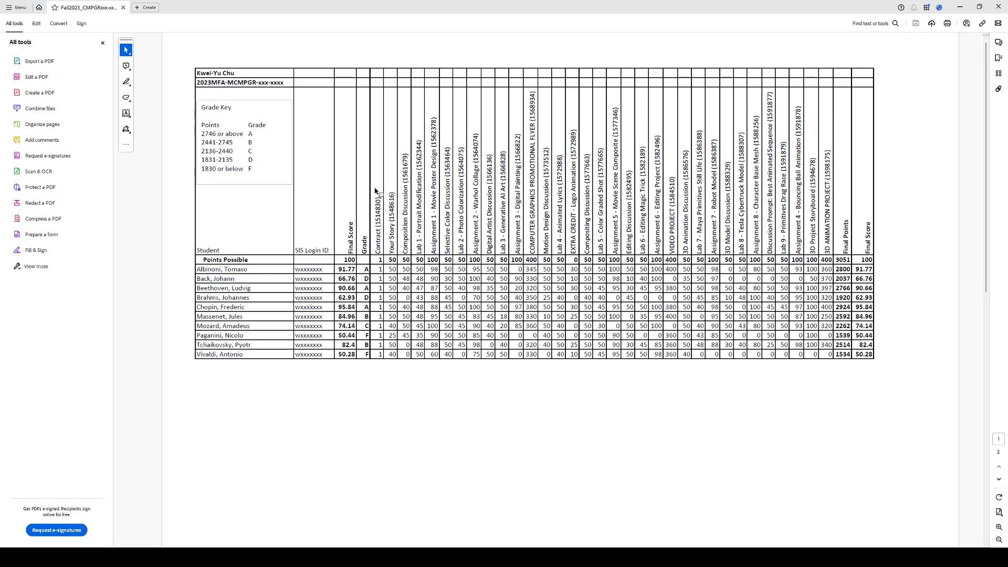
Check both PDF pages, then place the saved signature at page 1's bottom right, below the grade table.
scroll(523, 210, "down", 3)
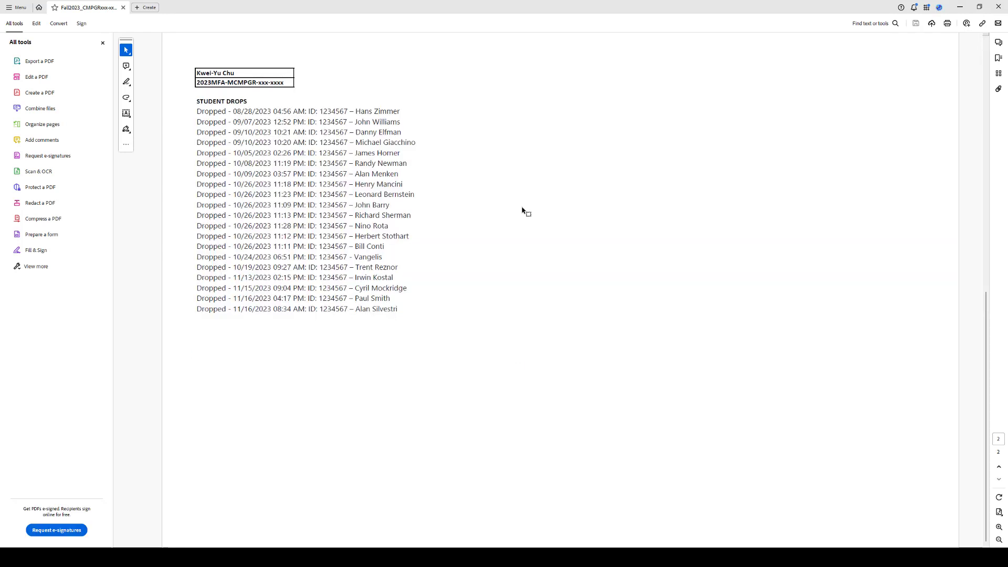
scroll(558, 238, "up", 3)
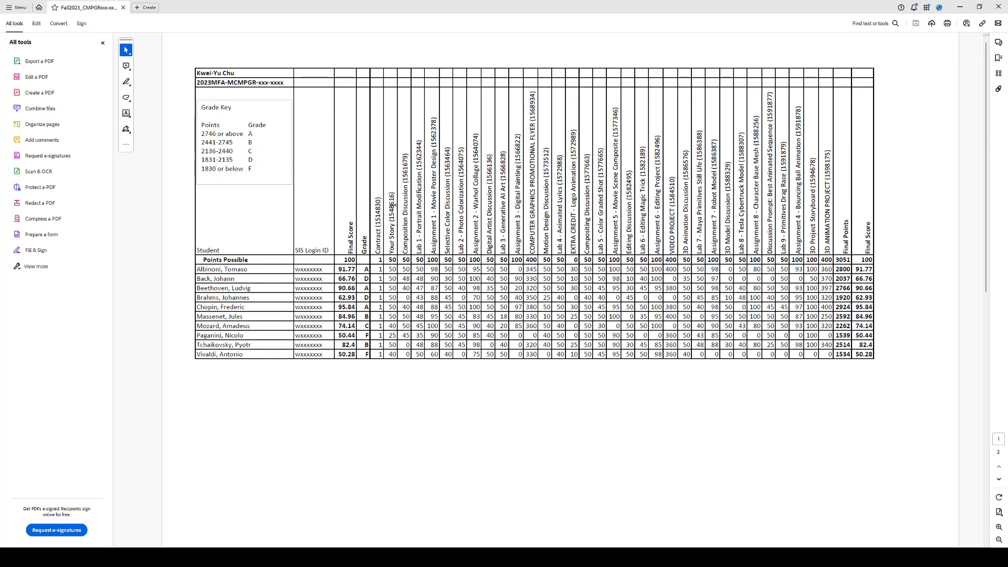
left_click(126, 129)
left_click(175, 135)
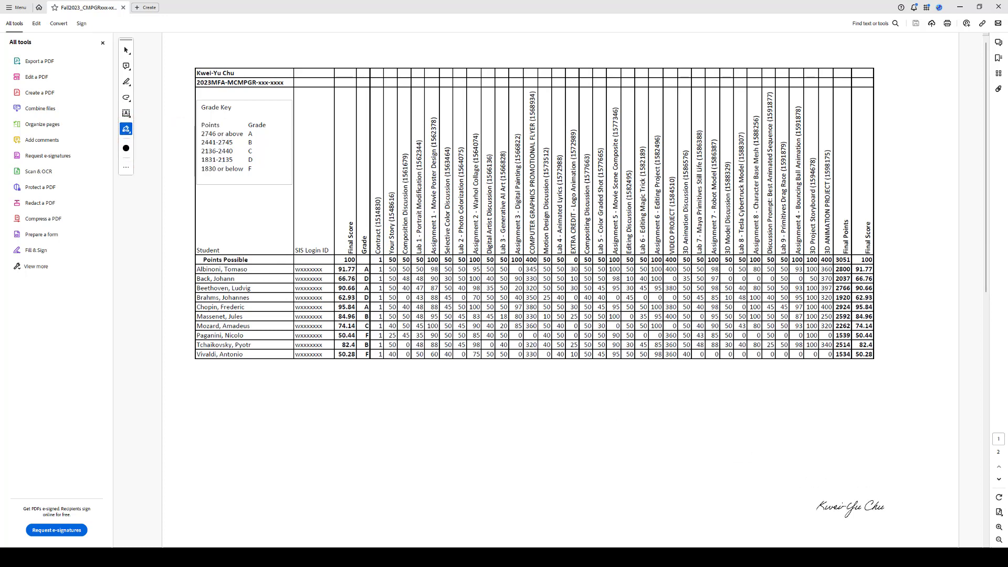
left_click(838, 499)
left_click(839, 495)
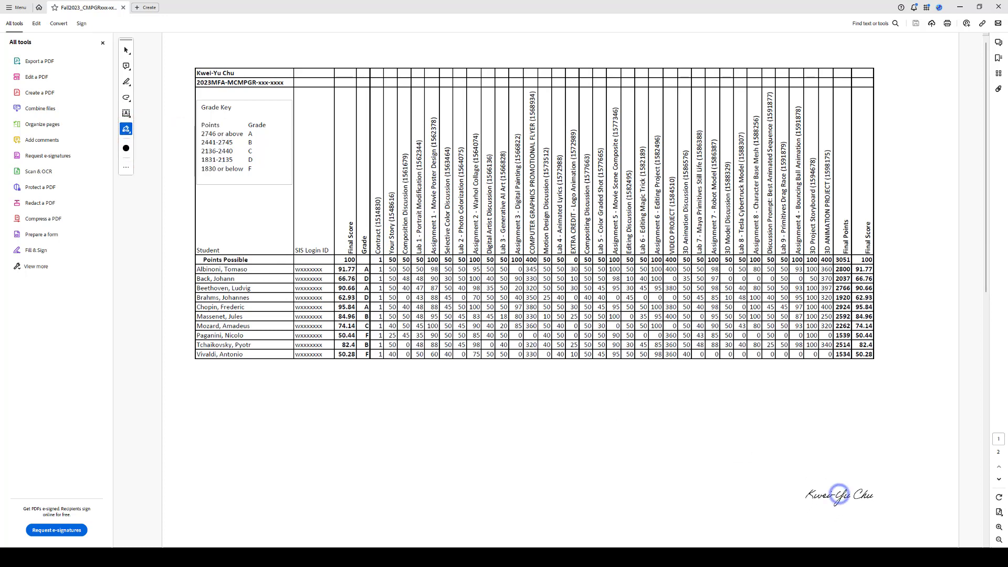
right_click(840, 475)
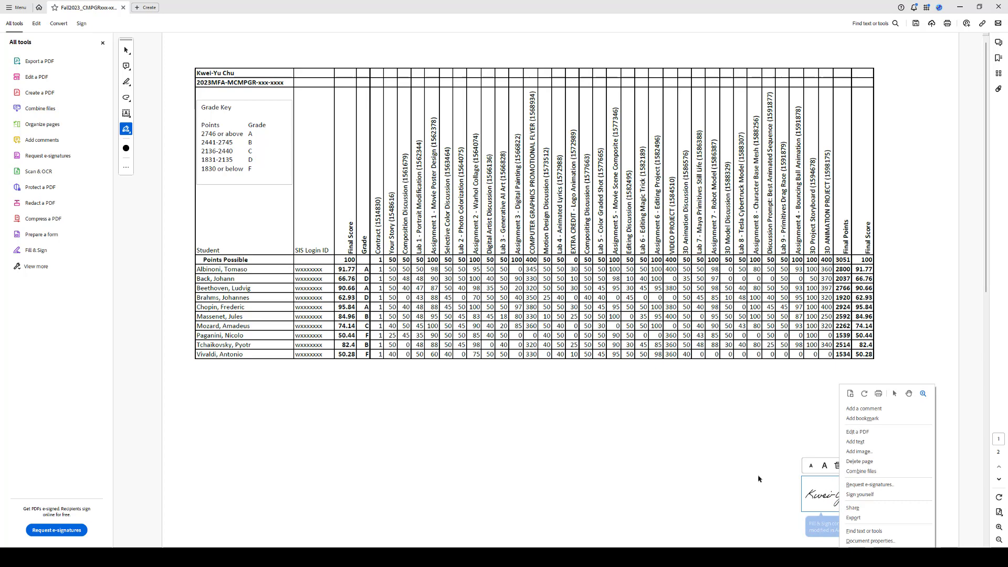
left_click(719, 467)
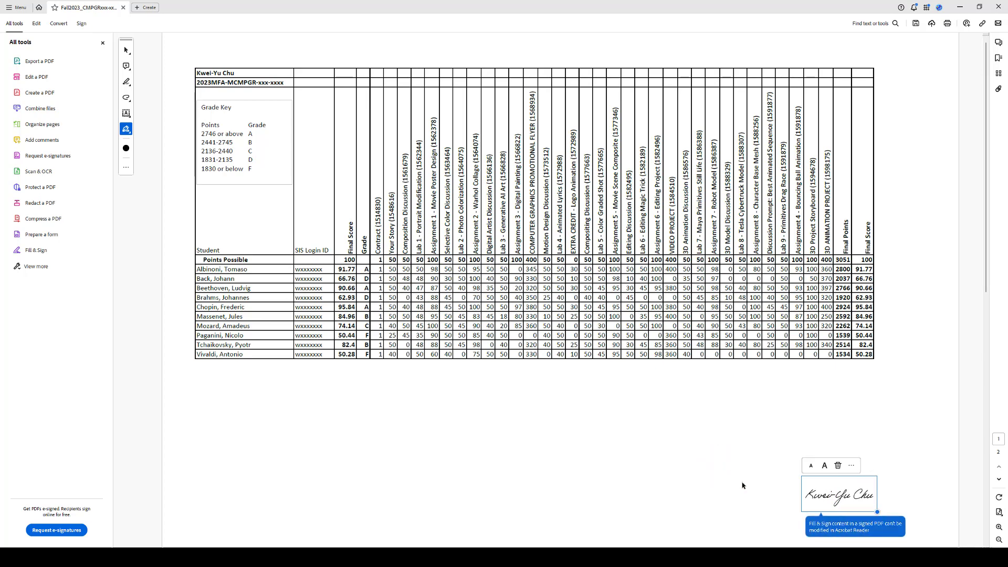
left_click(728, 475)
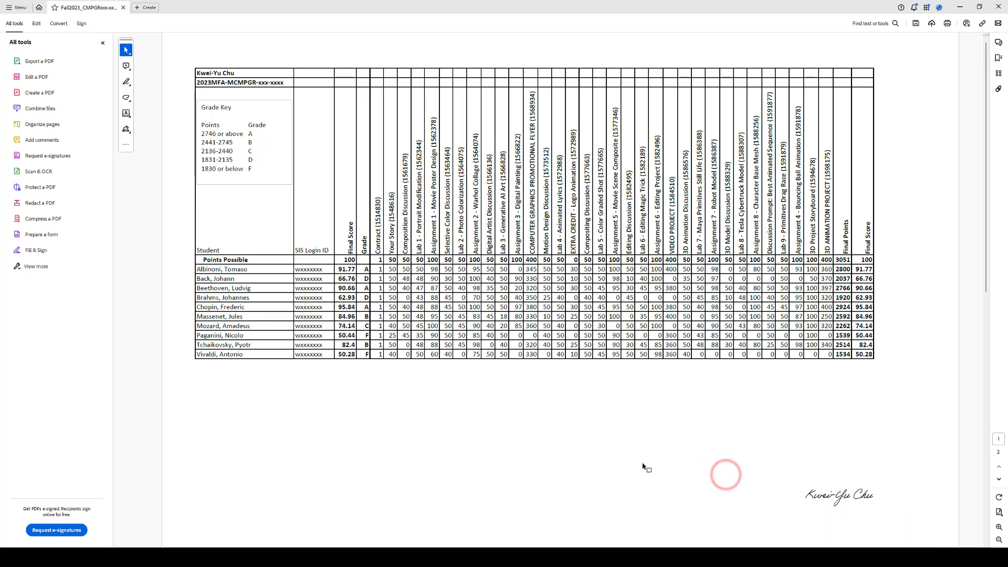
Save the signed PDF, then save it as a certified, read-only copy.
left_click(17, 7)
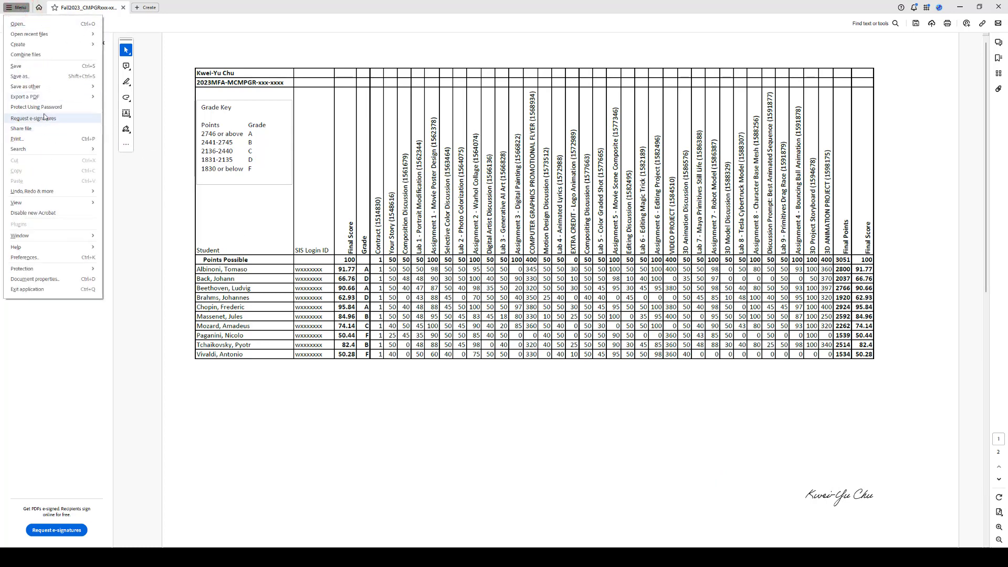
left_click(38, 66)
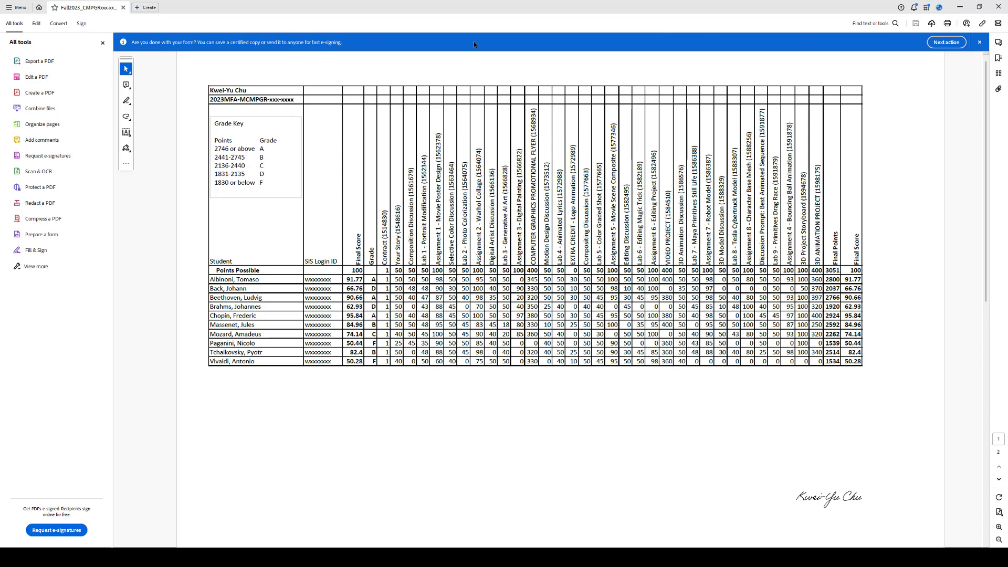
left_click(941, 44)
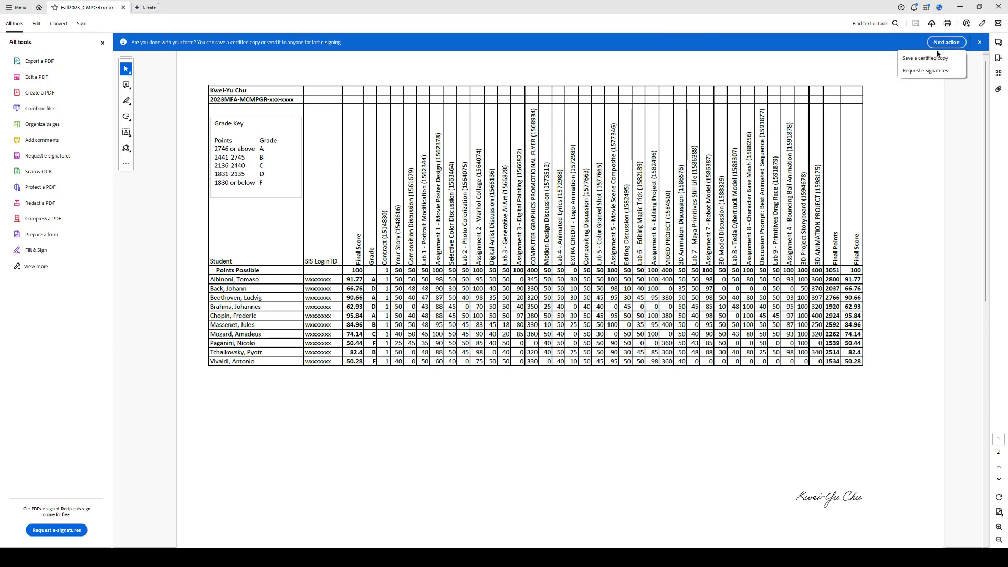
left_click(934, 59)
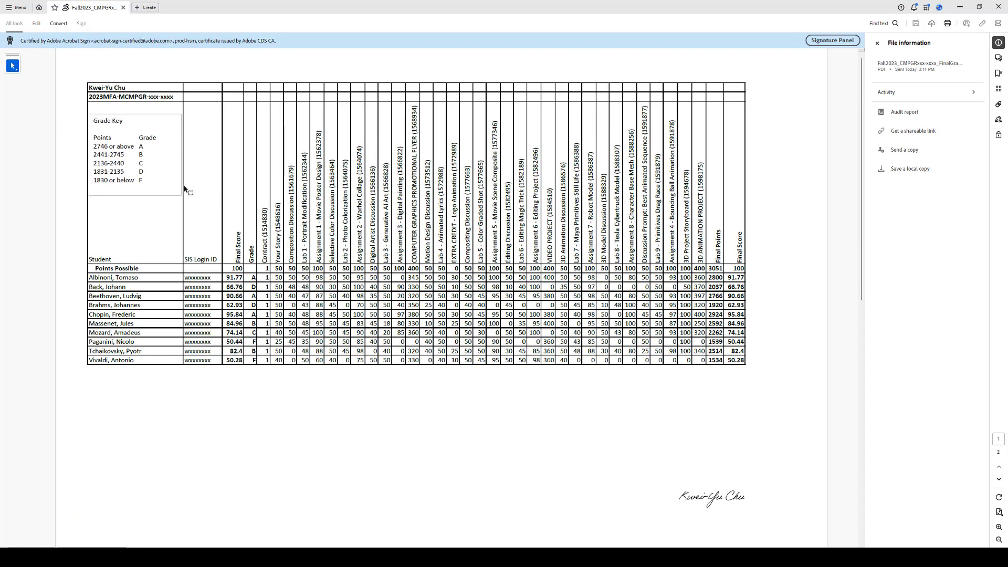
Save the certified PDF as a copy in GRADES_DEMO, changing the file name's ending to 'hu'.
left_click(21, 8)
left_click(42, 75)
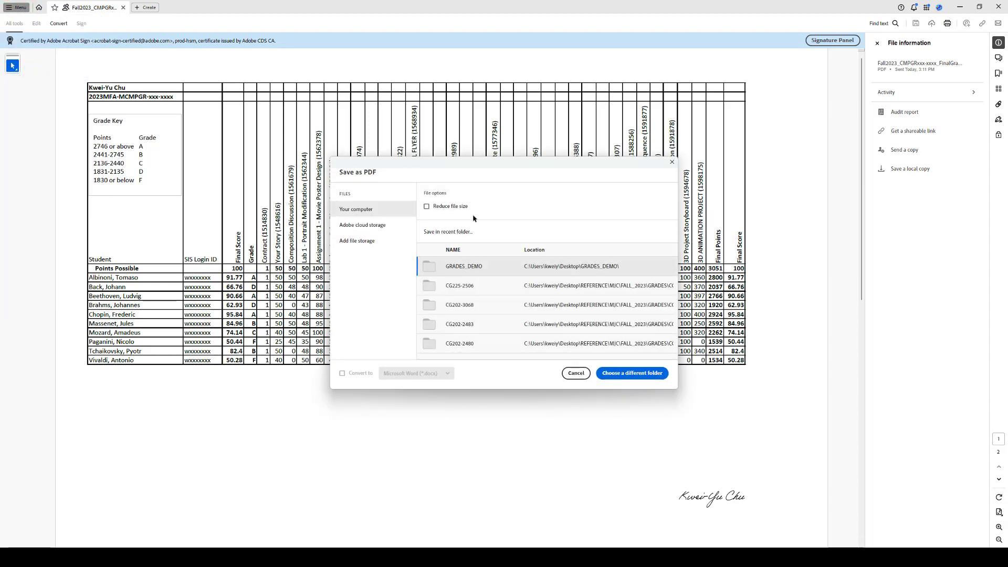
left_click(508, 267)
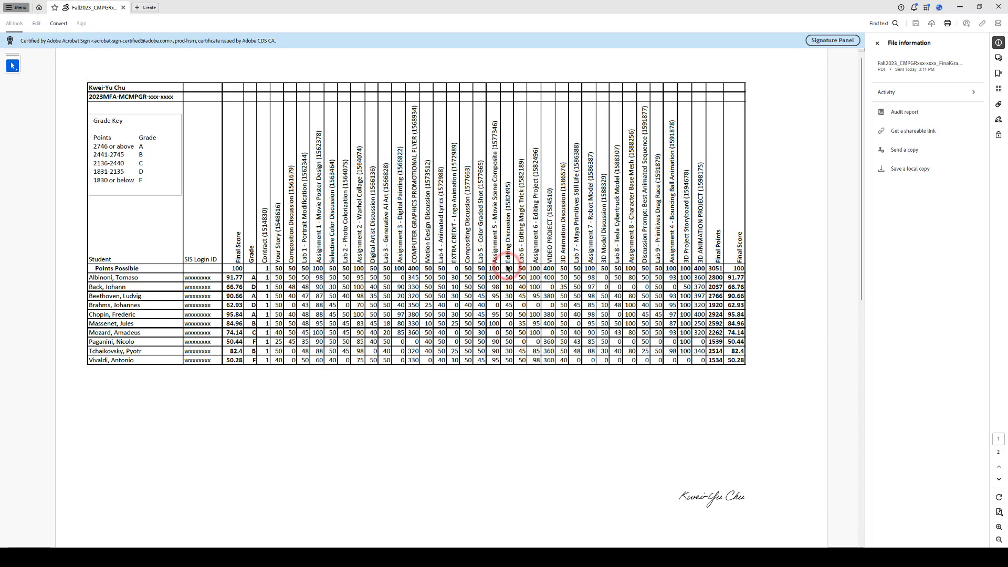
left_click(142, 244)
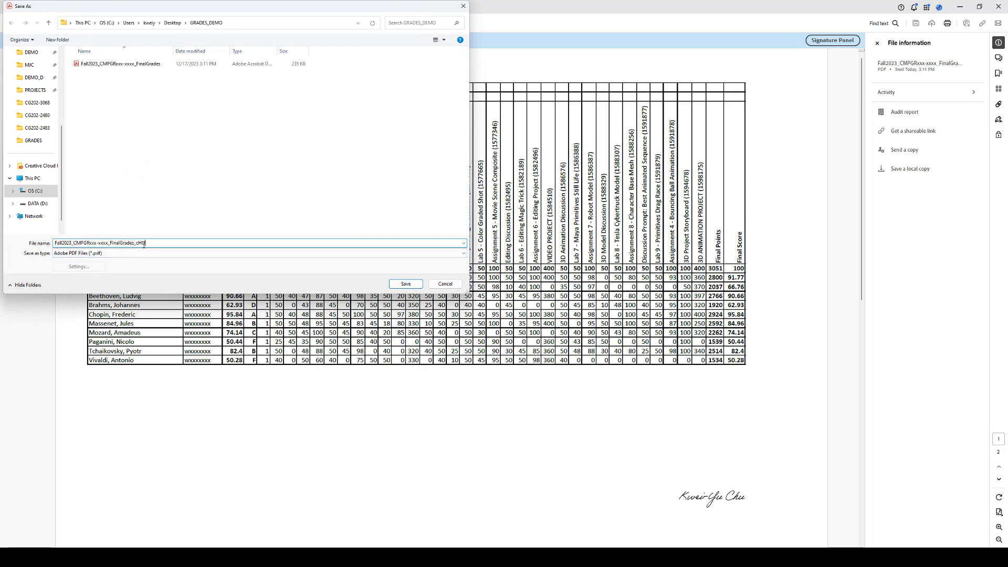
key("BackSpace")
key("BackSpace")
type("hu")
left_click(392, 283)
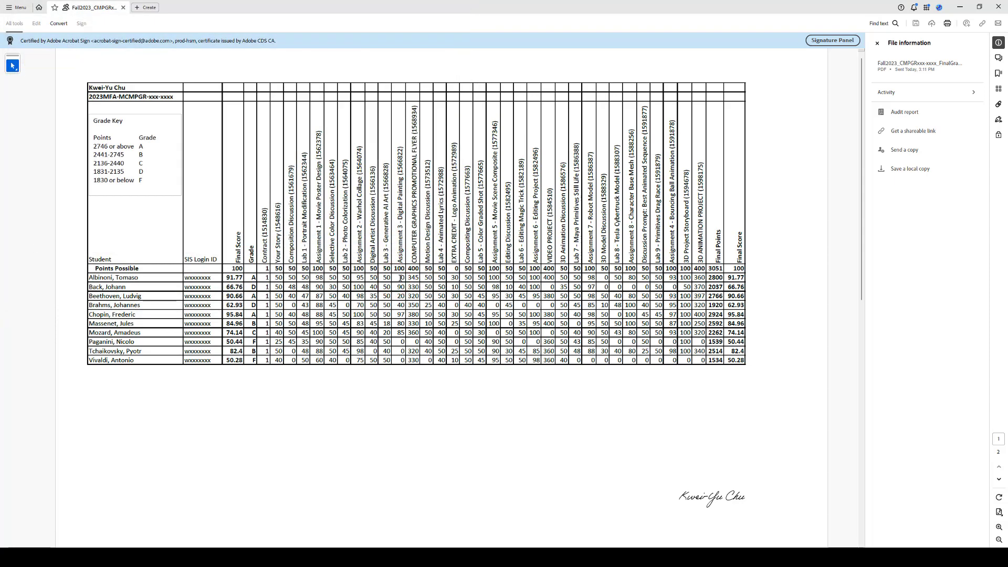